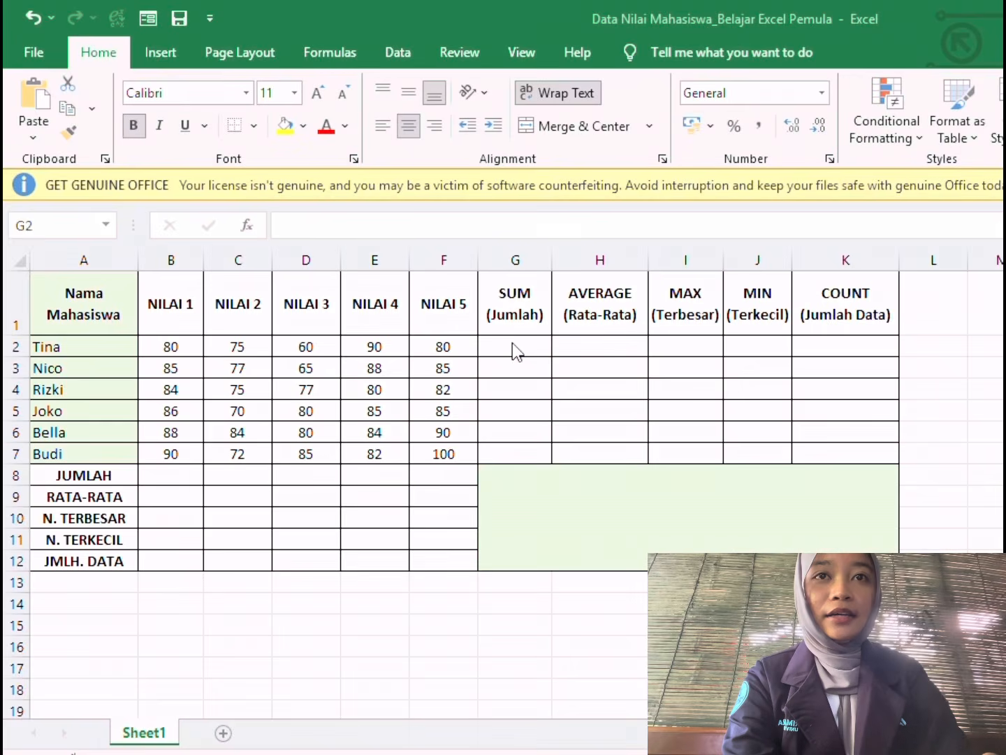
click(527, 343)
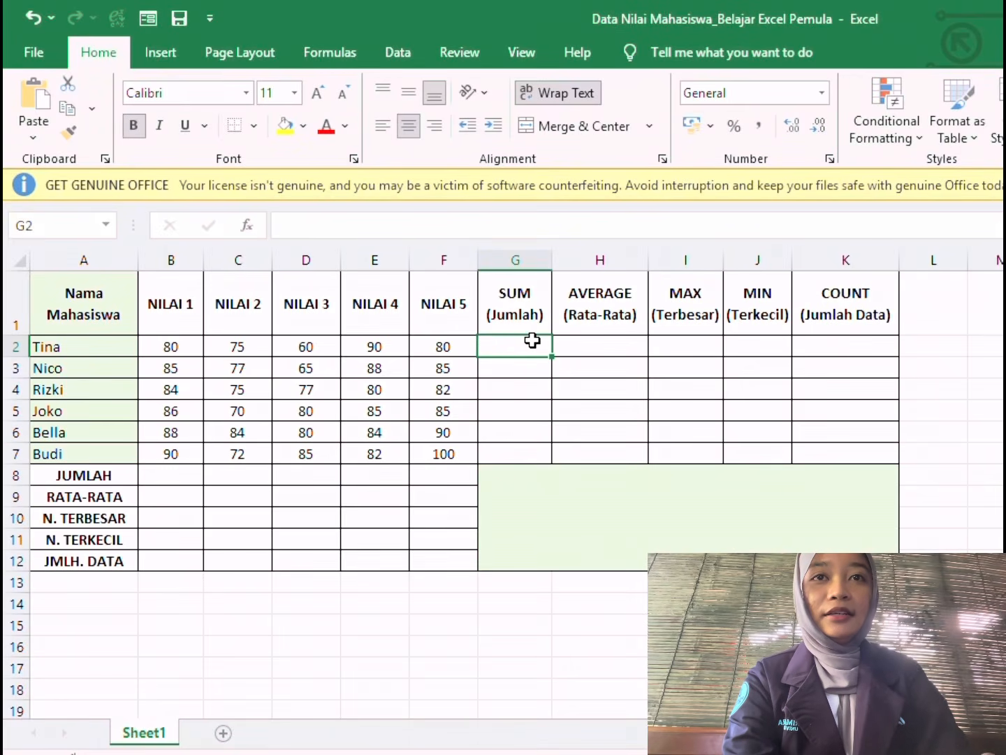
click(574, 346)
click(530, 344)
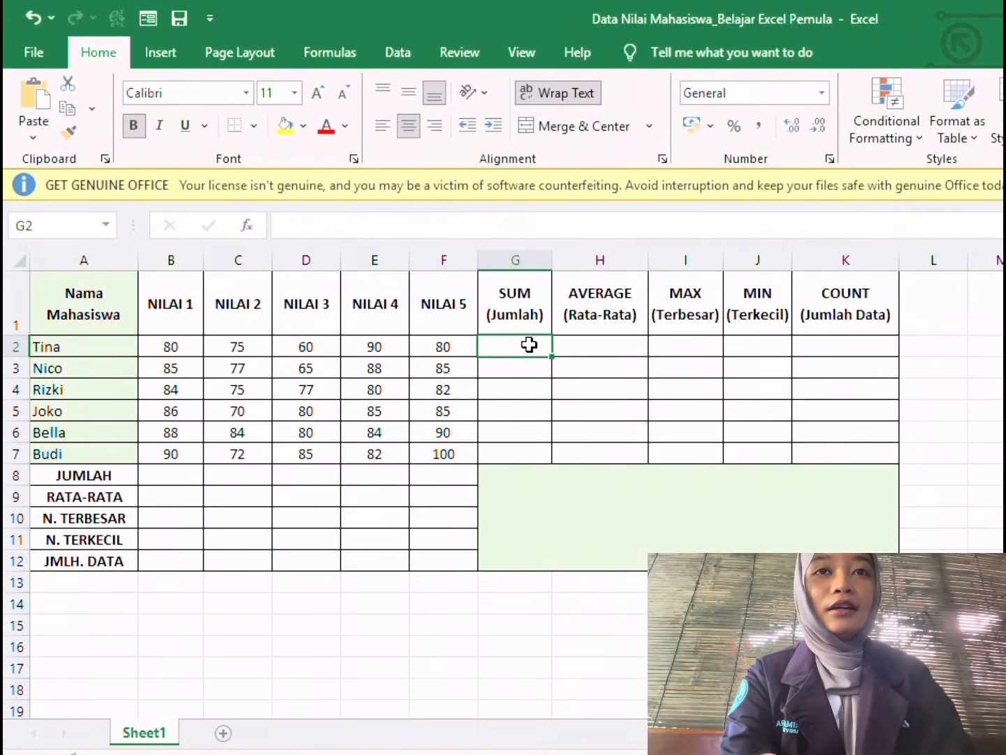
click(154, 346)
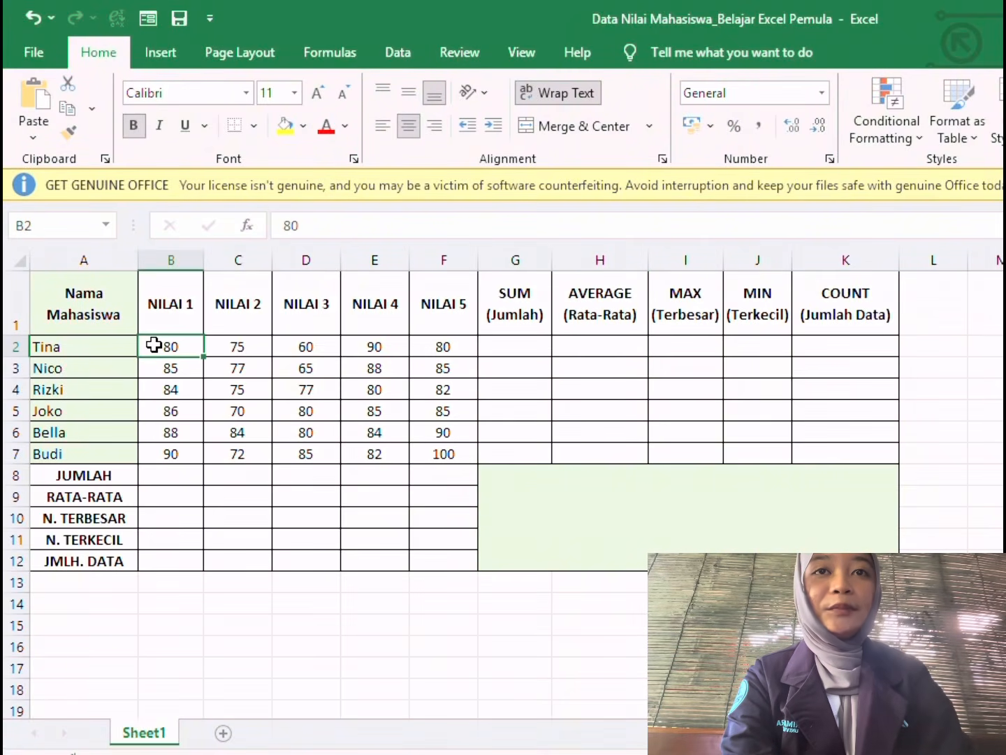
click(529, 355)
key(ctrl+b)
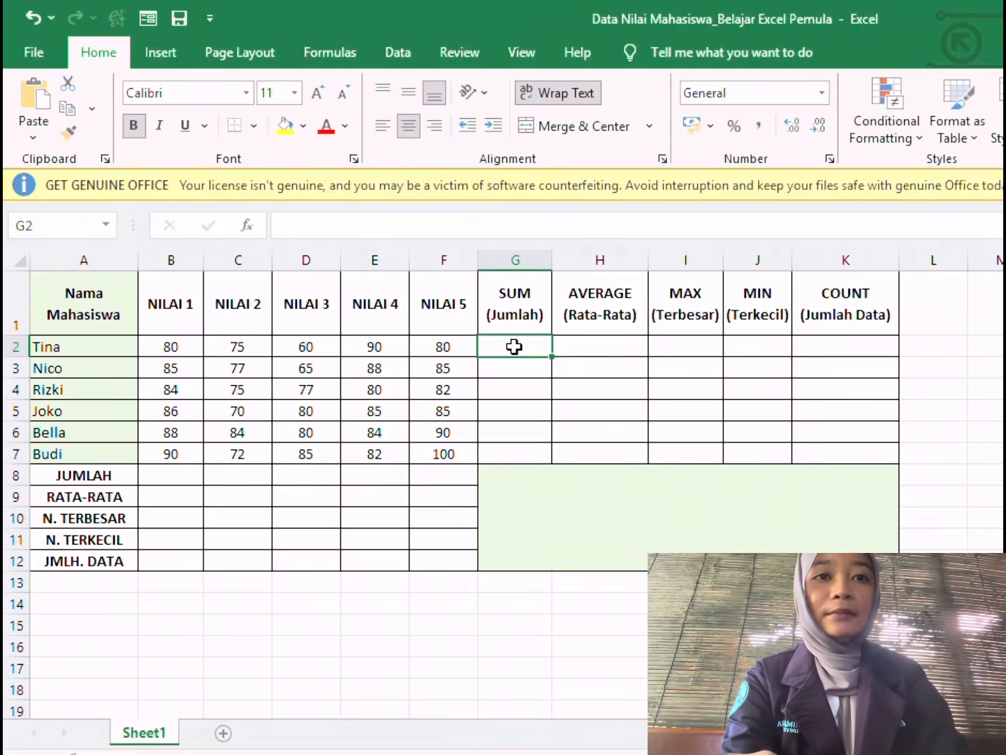
click(528, 366)
click(527, 343)
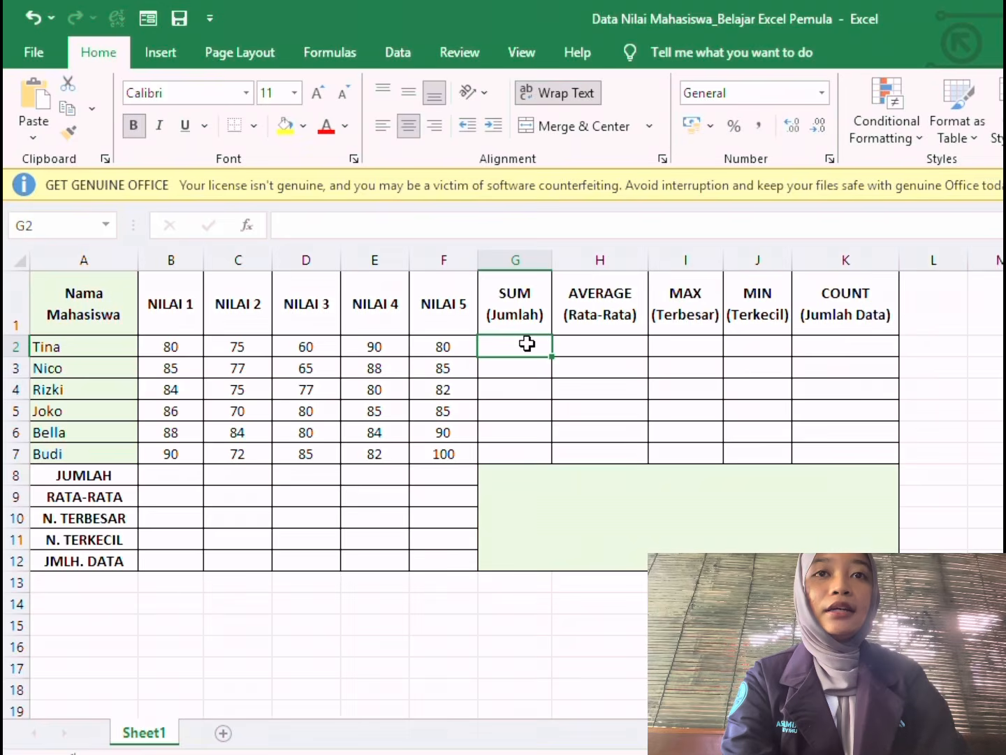
click(588, 346)
Total the first student's five scores in G2 by listing each cell separately with =SUM(B2;C2;D2;E2;F2)
click(517, 343)
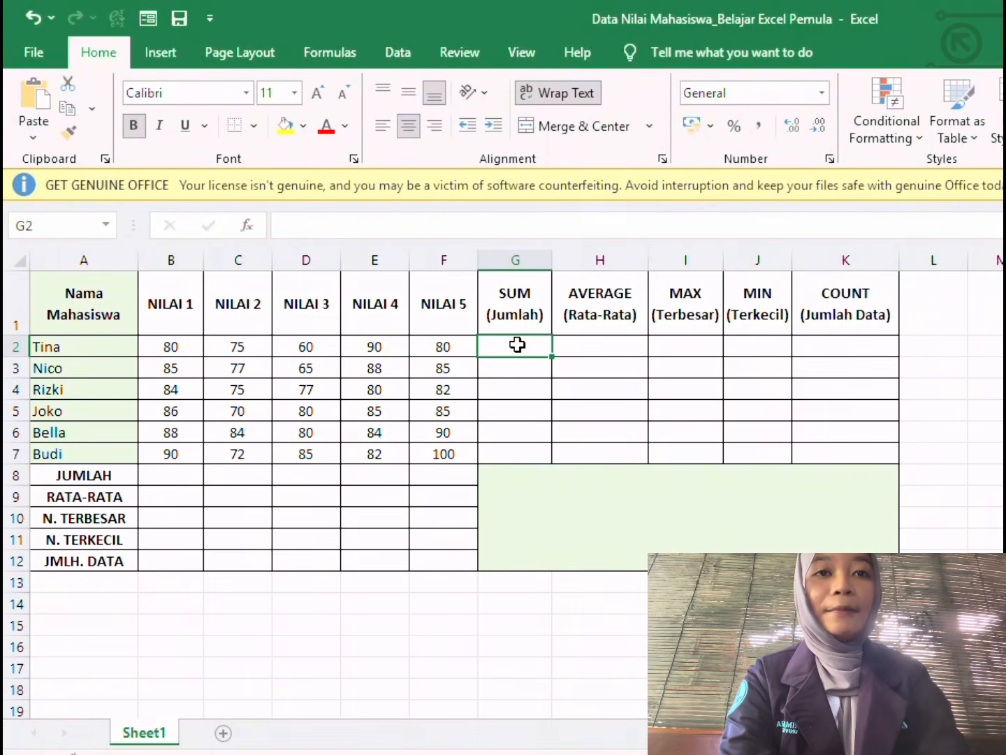
text(=)
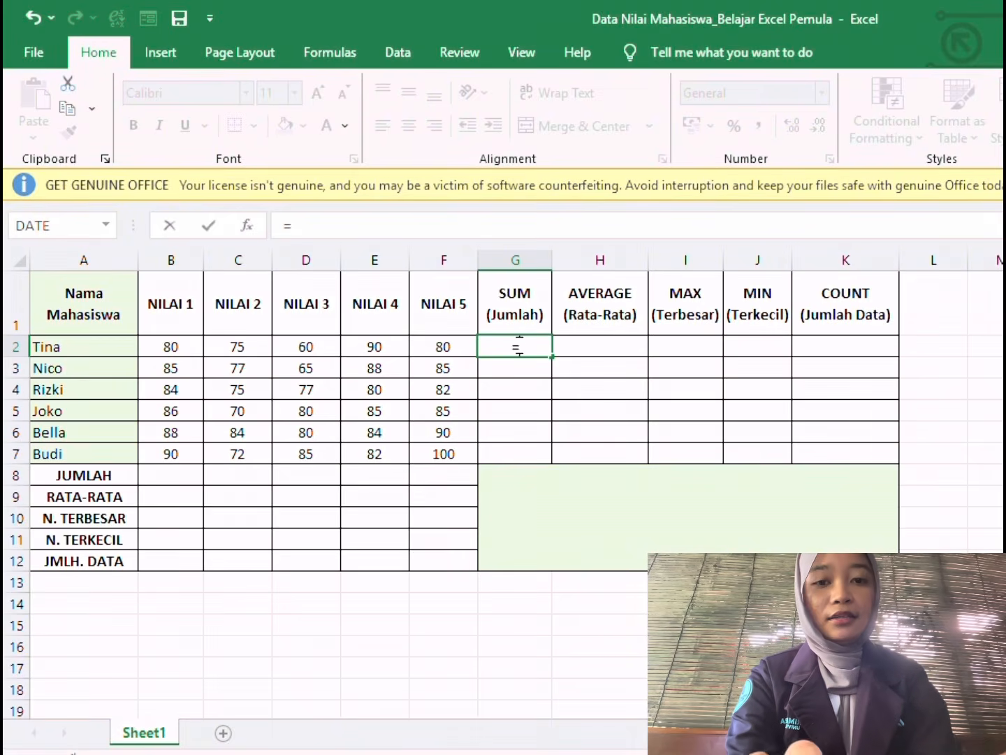
text(su)
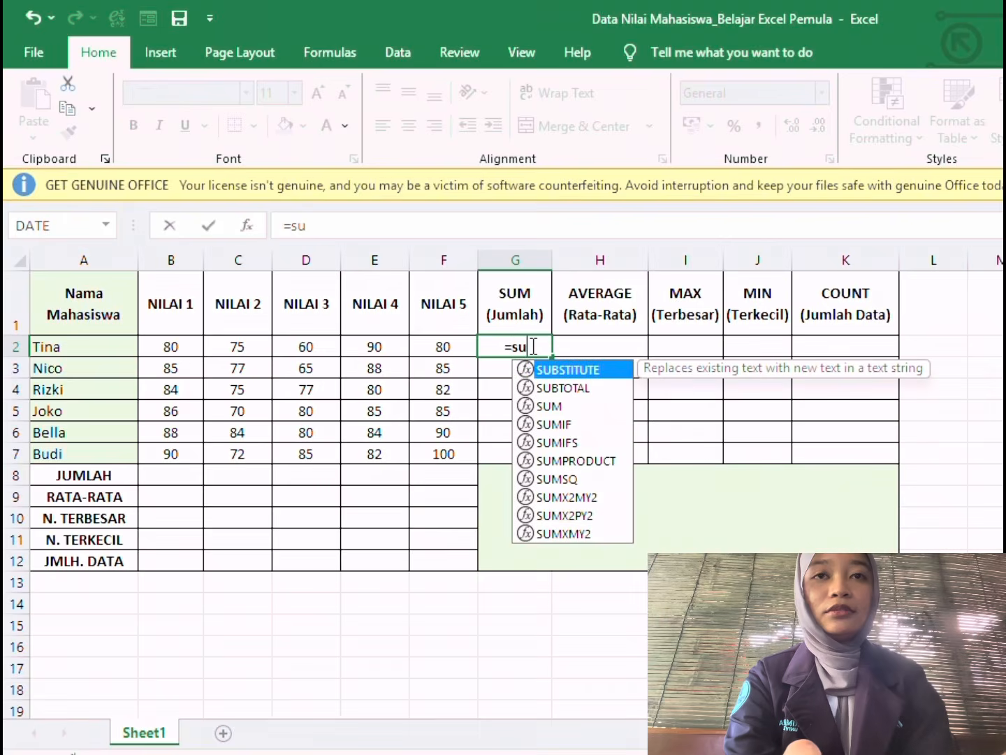
double_click(551, 405)
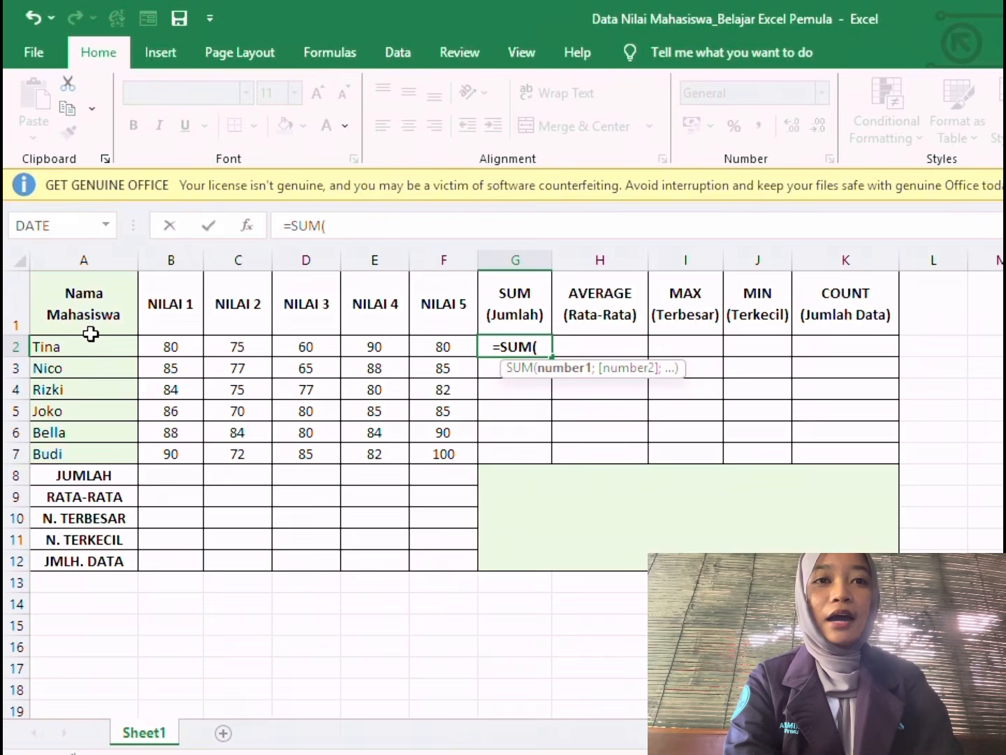
click(191, 345)
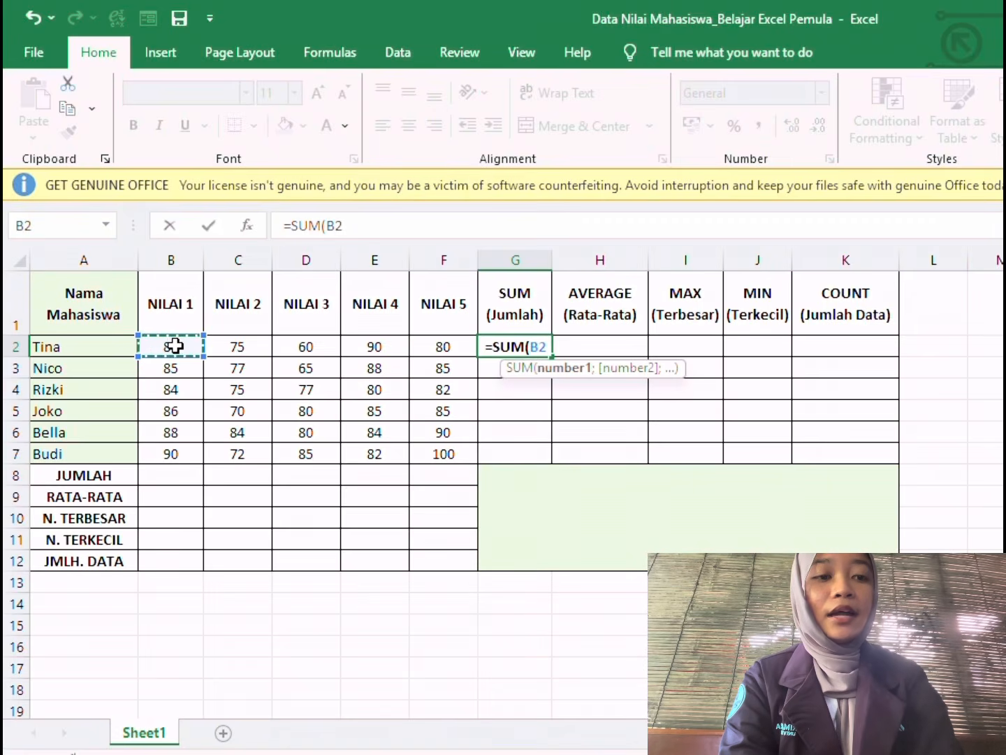
text(;)
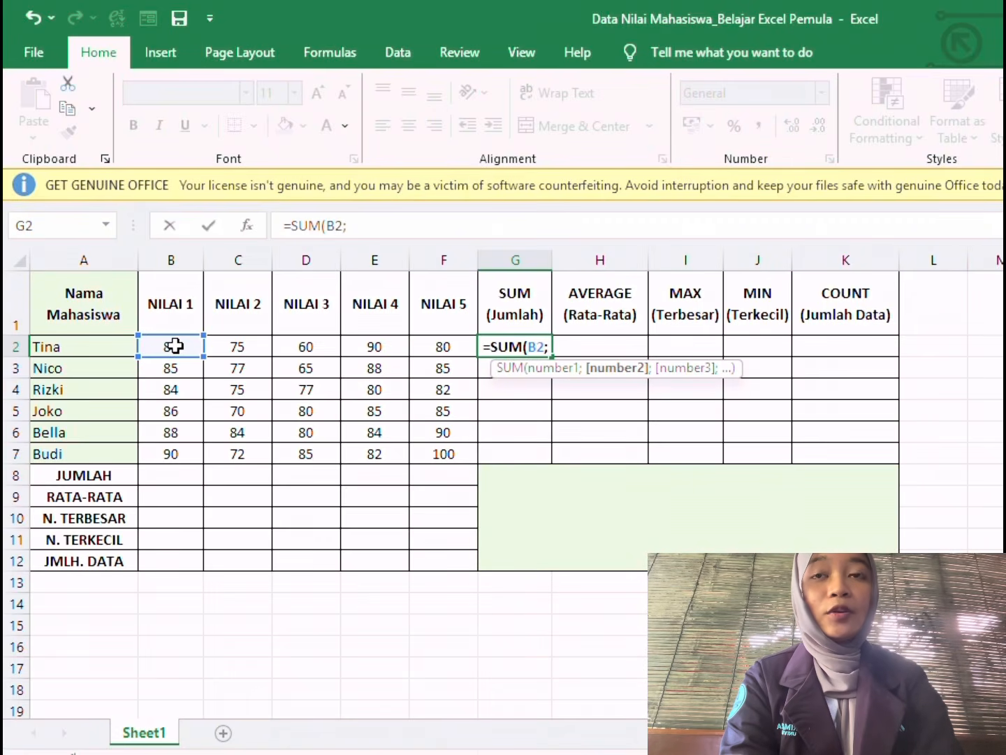
click(234, 347)
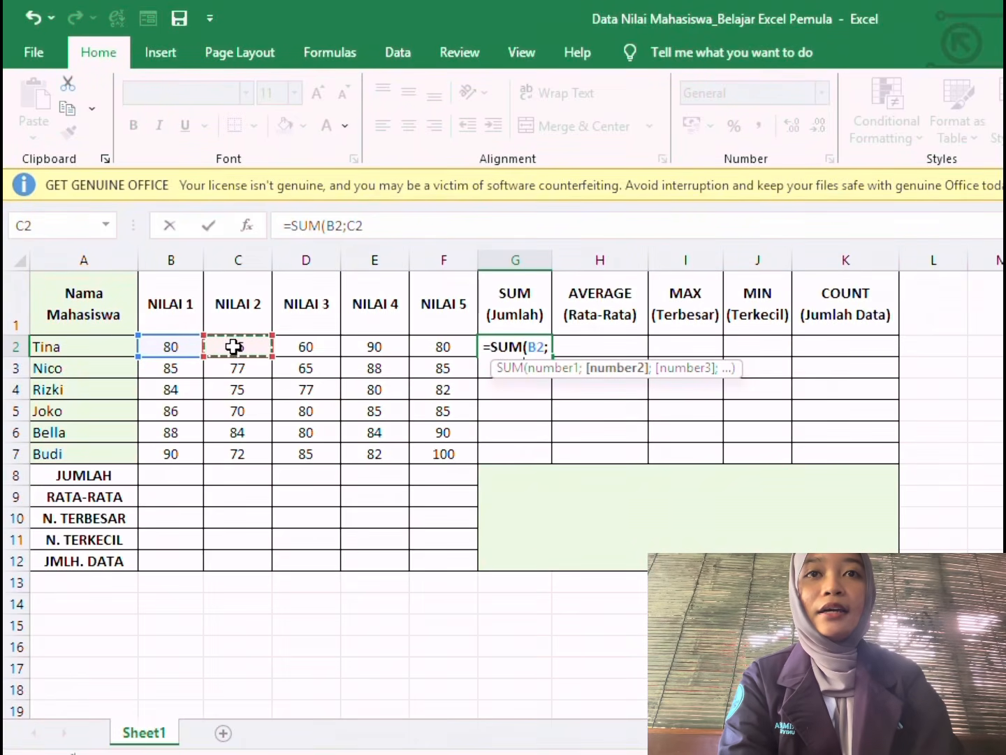
text(;)
click(302, 343)
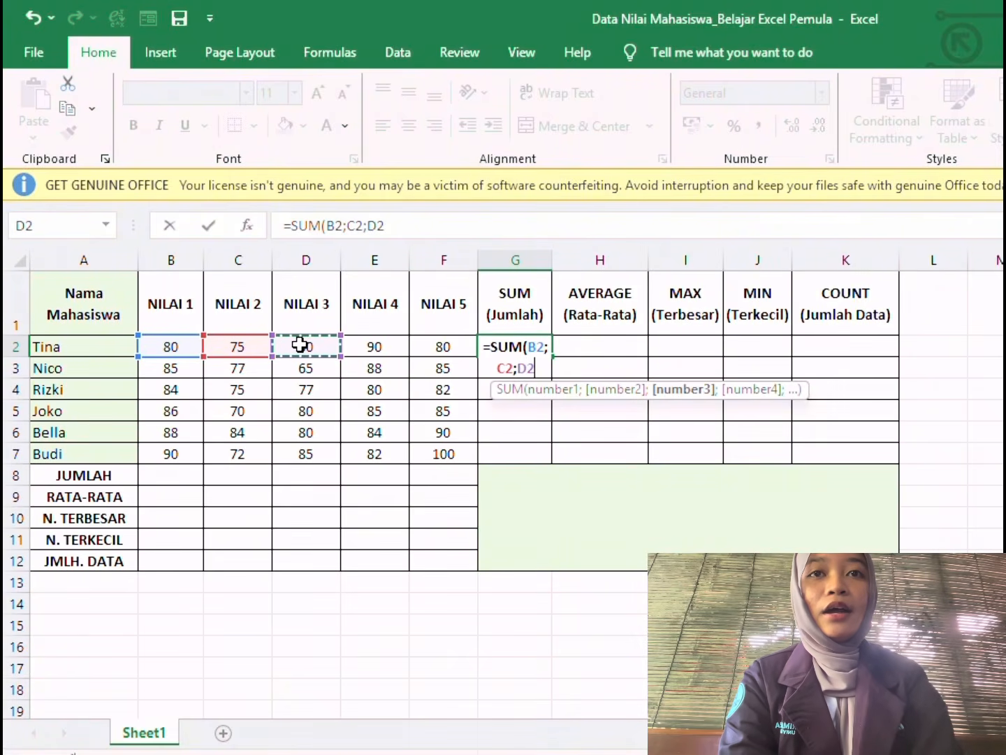
text(;)
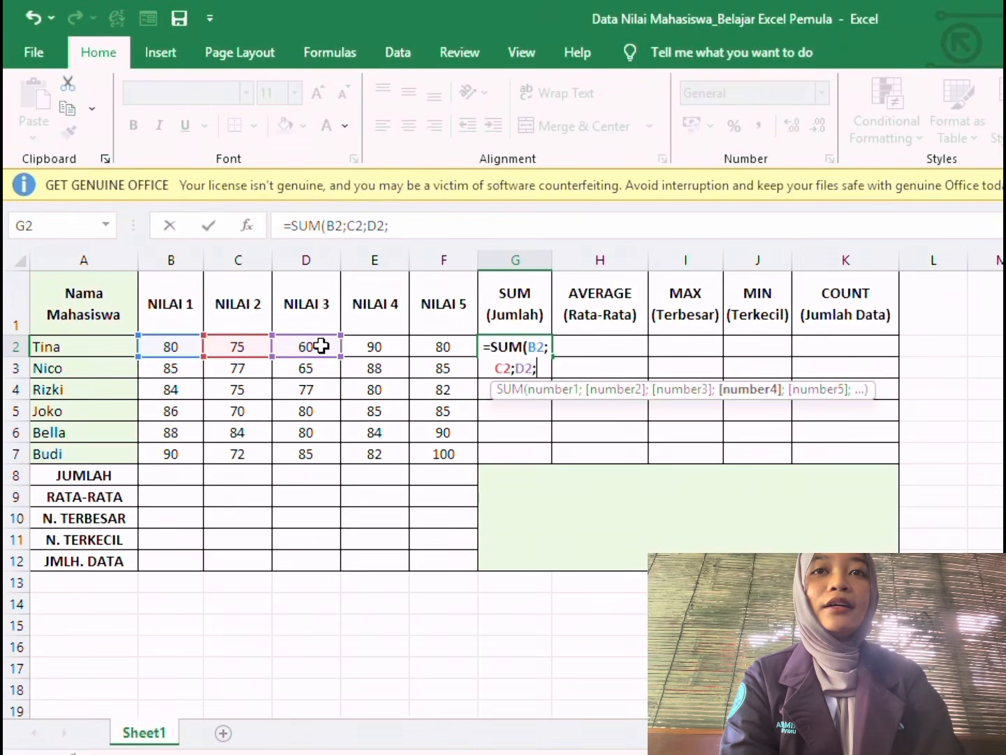
click(377, 348)
text(;)
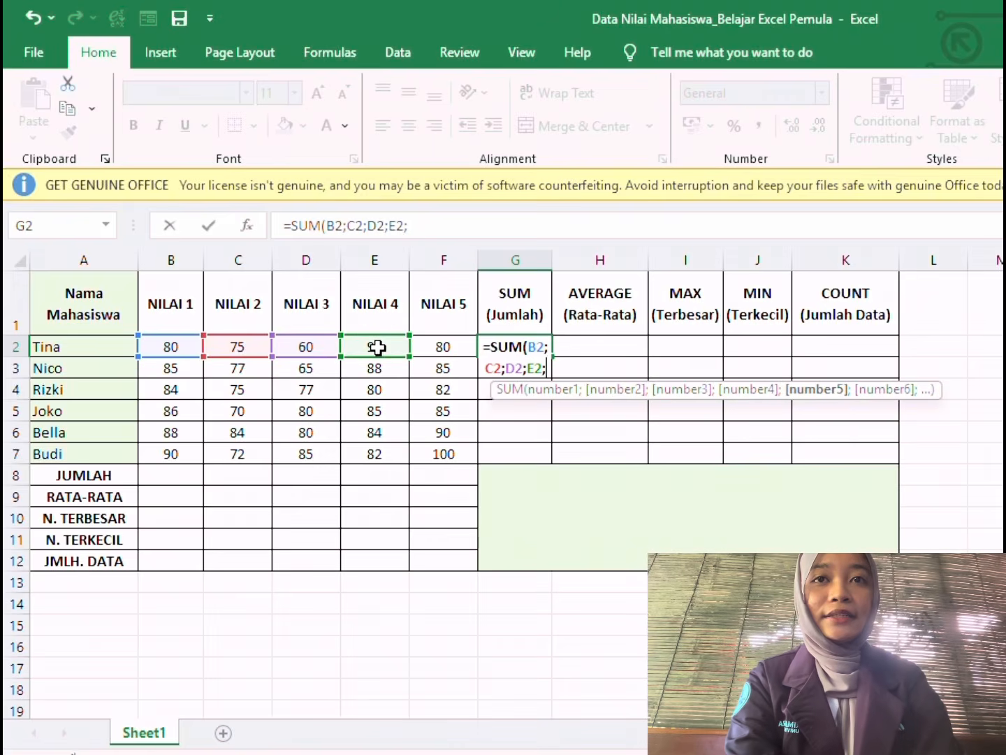
click(446, 348)
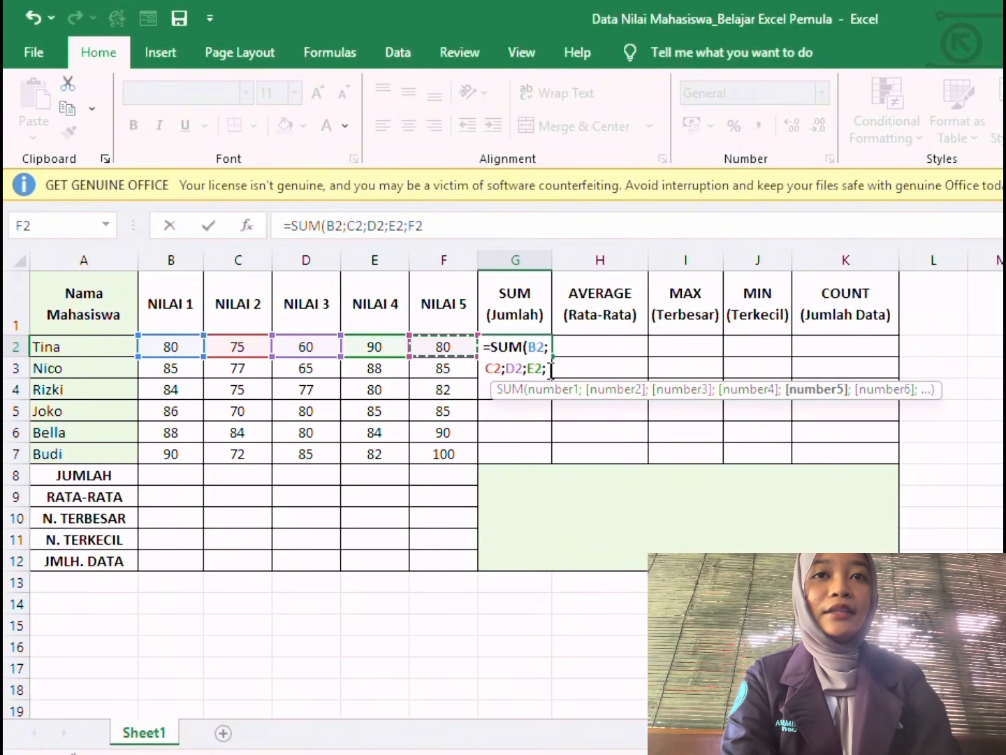
text())
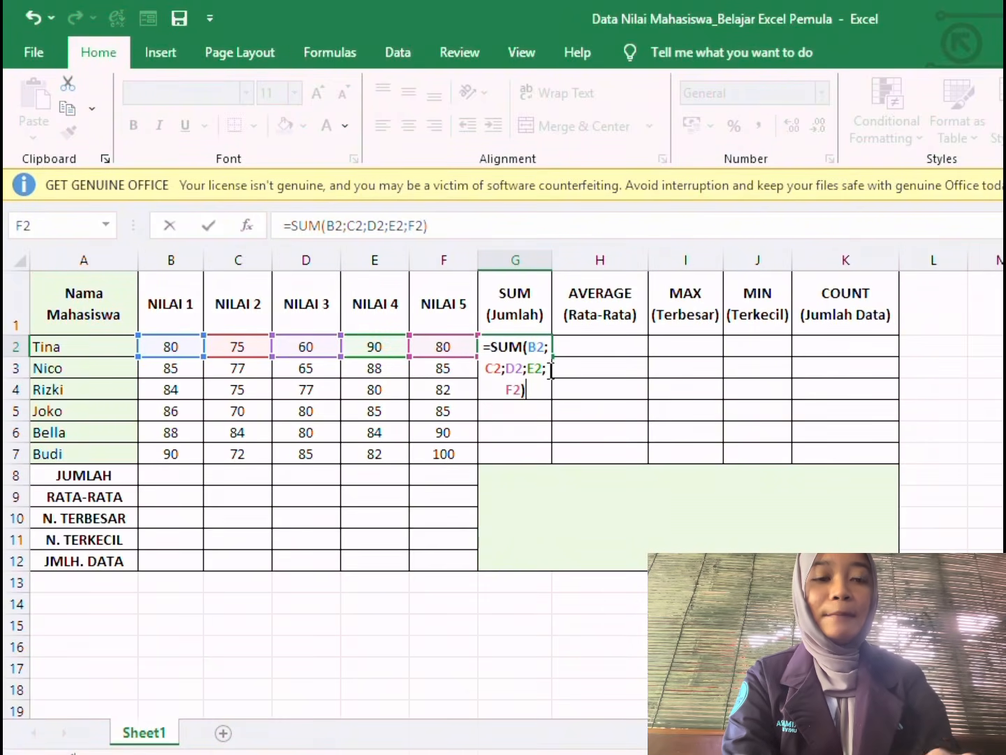
key(Return)
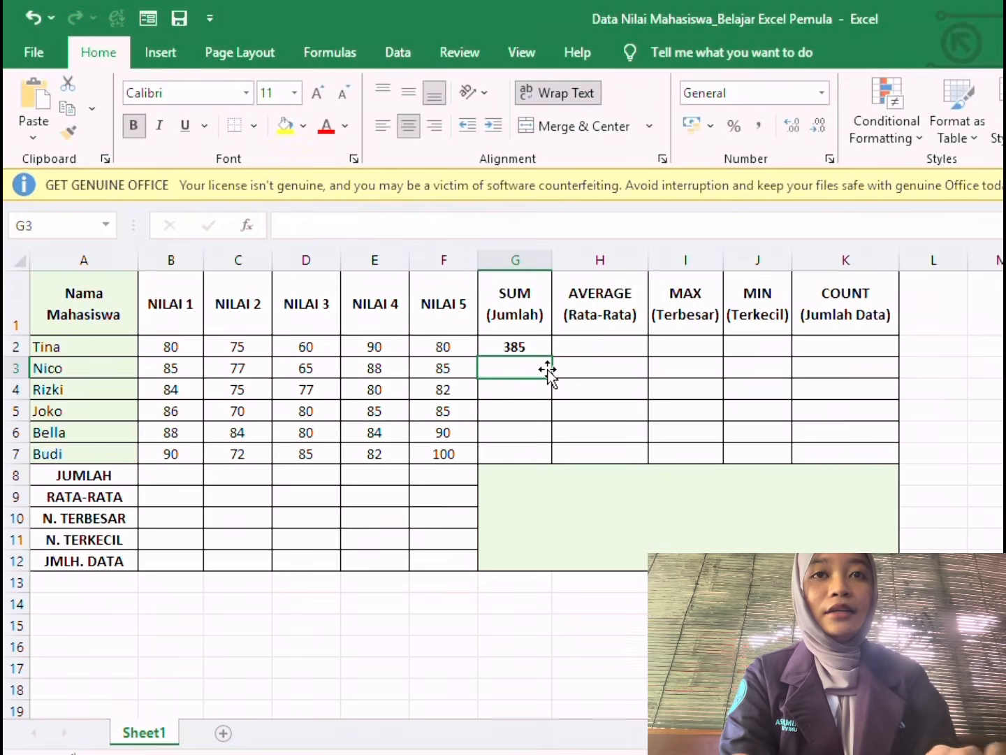
Replace the separate cell references in G2's SUM formula with one continuous range, making it =SUM(B2:F2)
click(518, 346)
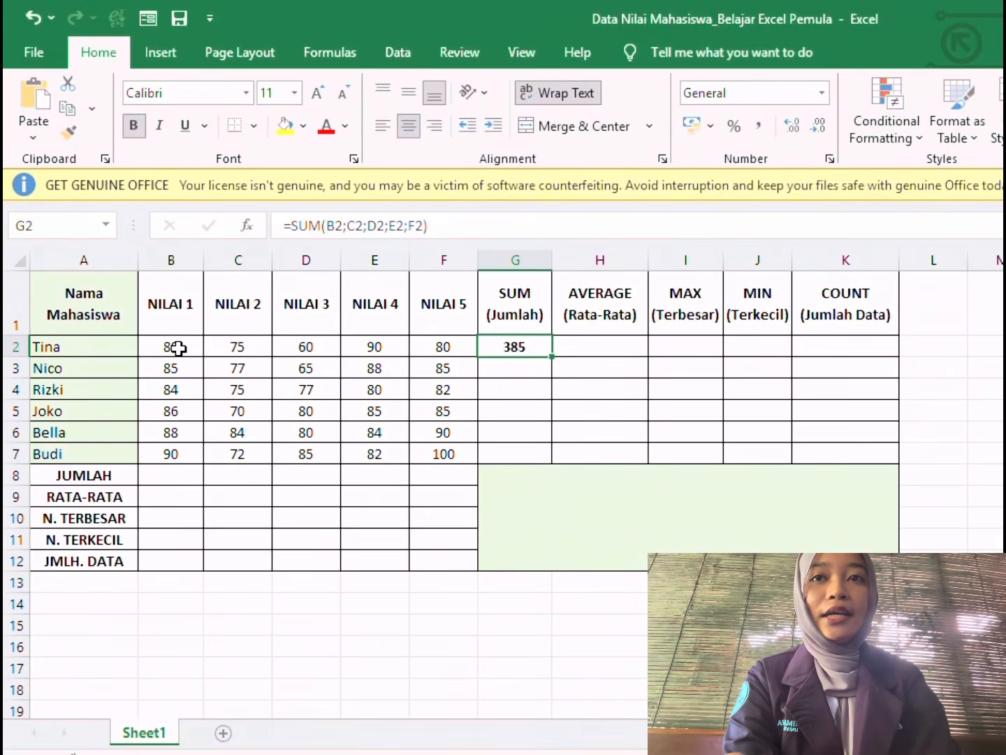
double_click(525, 346)
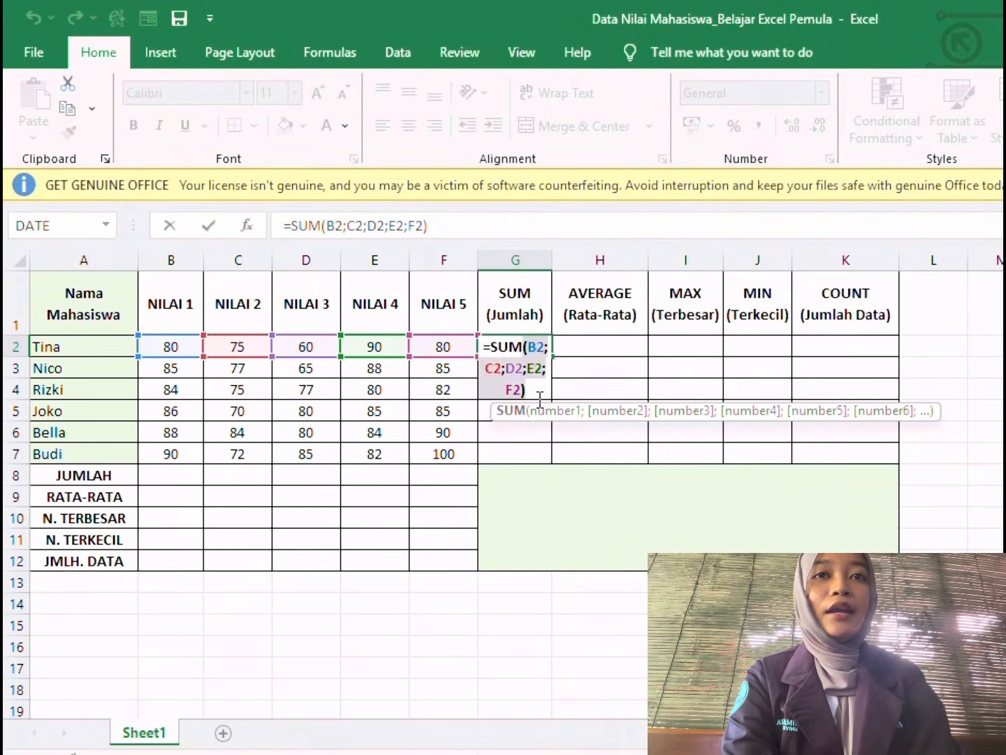
key(BackSpace)
key(BackSpace)
key(BackSpace)
key(BackSpace)
key(BackSpace)
key(BackSpace)
key(BackSpace)
key(BackSpace)
key(BackSpace)
key(BackSpace)
key(BackSpace)
key(BackSpace)
key(BackSpace)
key(BackSpace)
key(BackSpace)
key(BackSpace)
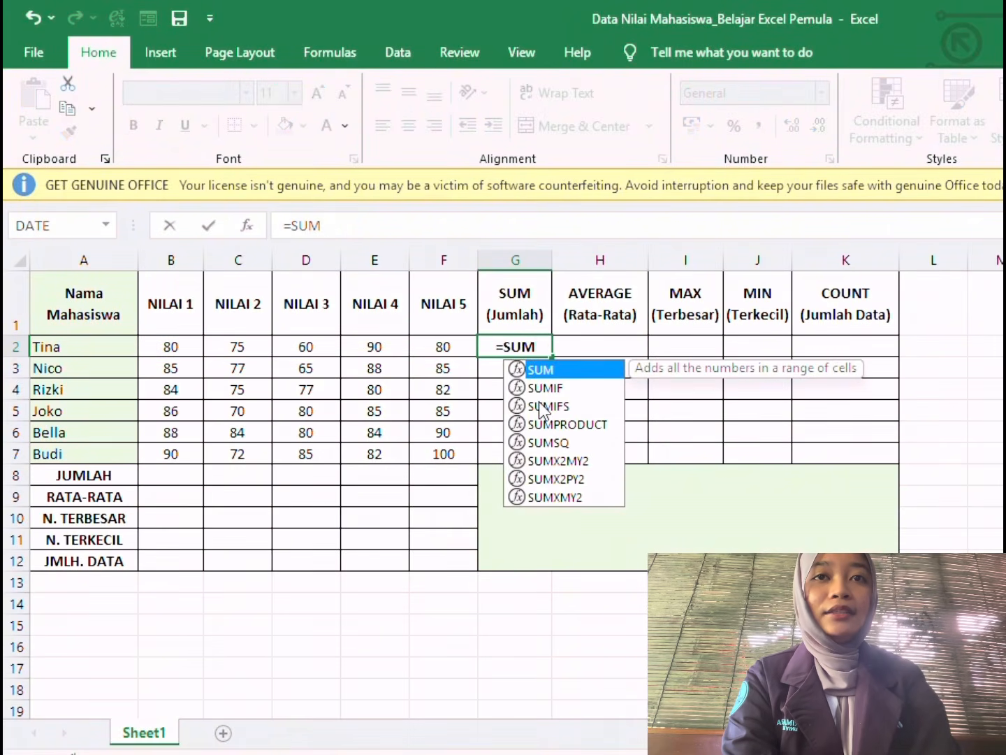
text(()
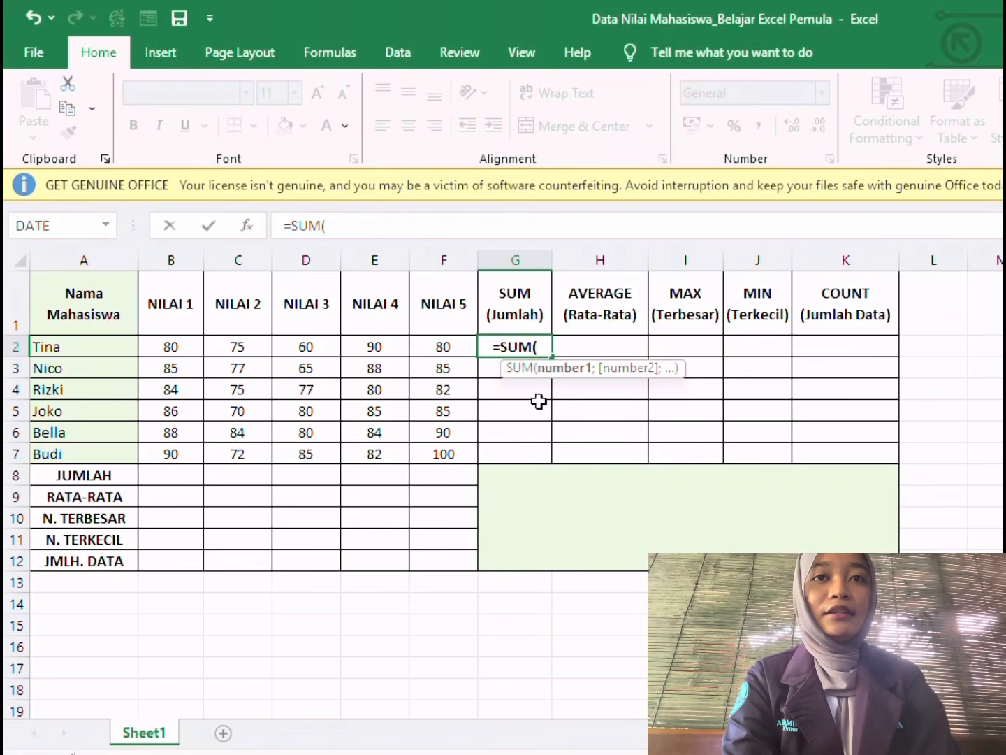
click(179, 345)
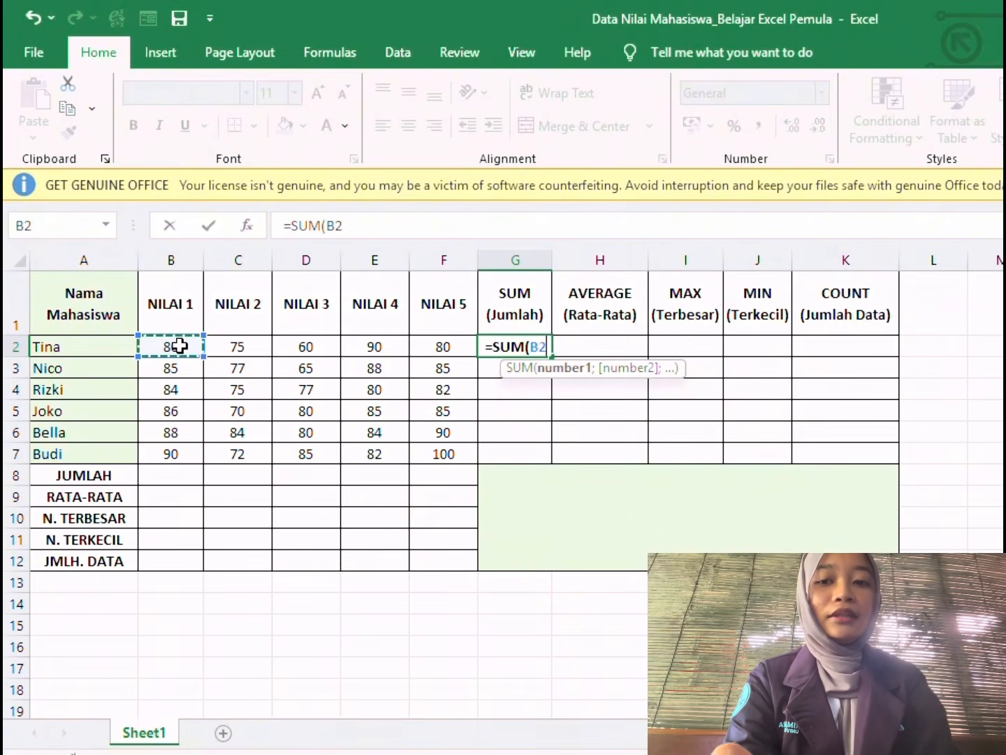
key(shift+Right)
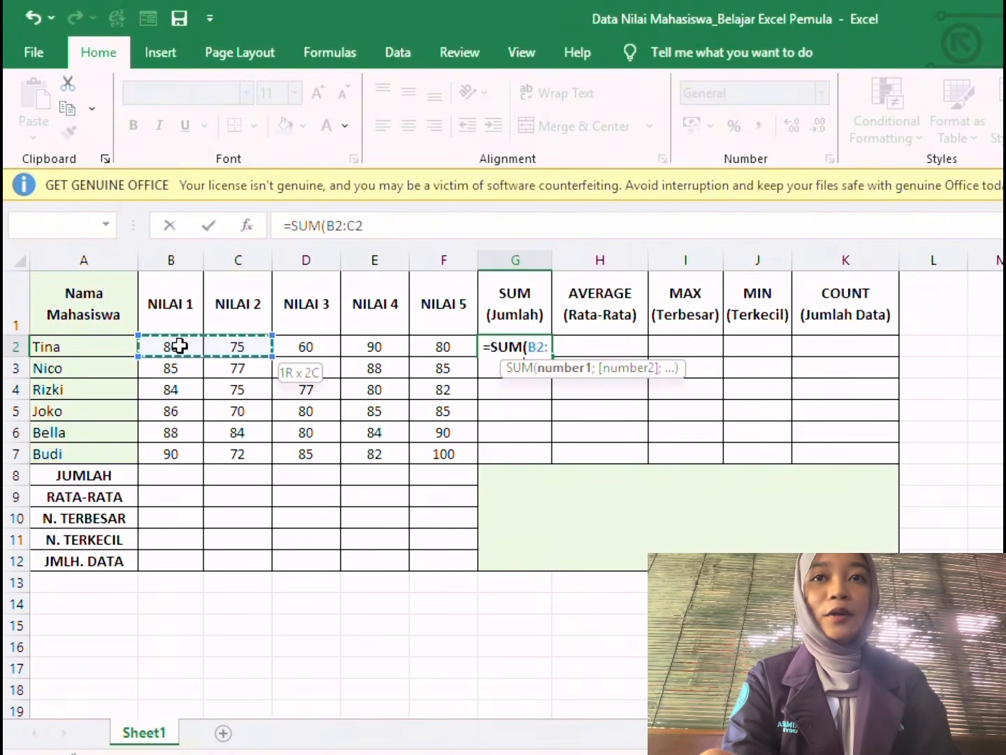
key(shift+Right)
key(shift+Right)
key(shift+Right)
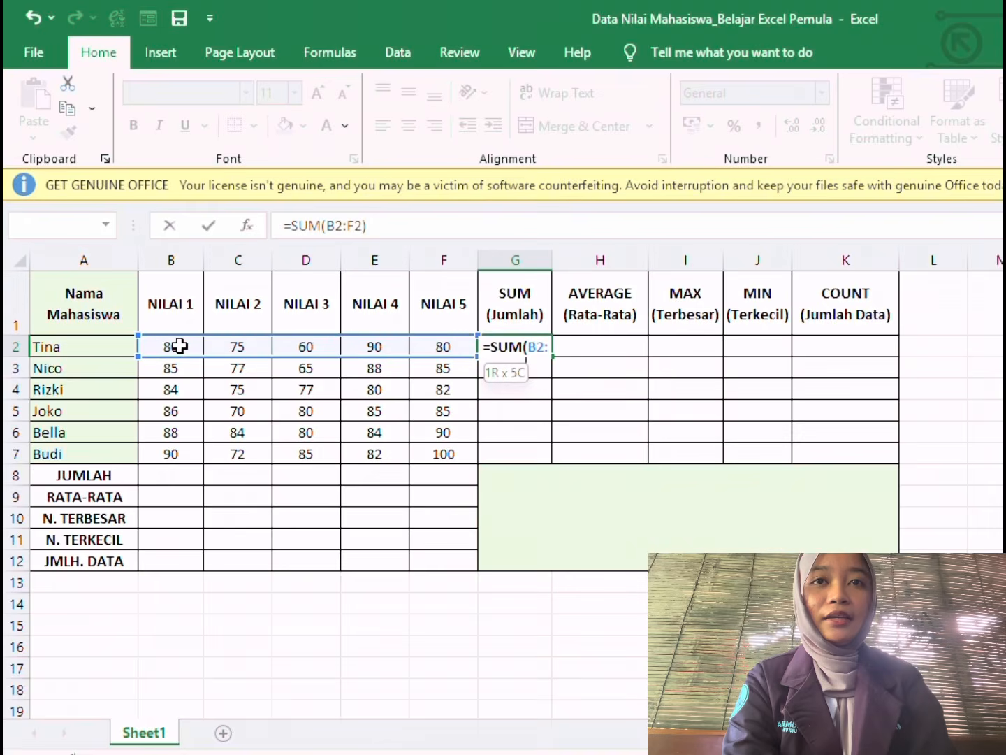
key(Return)
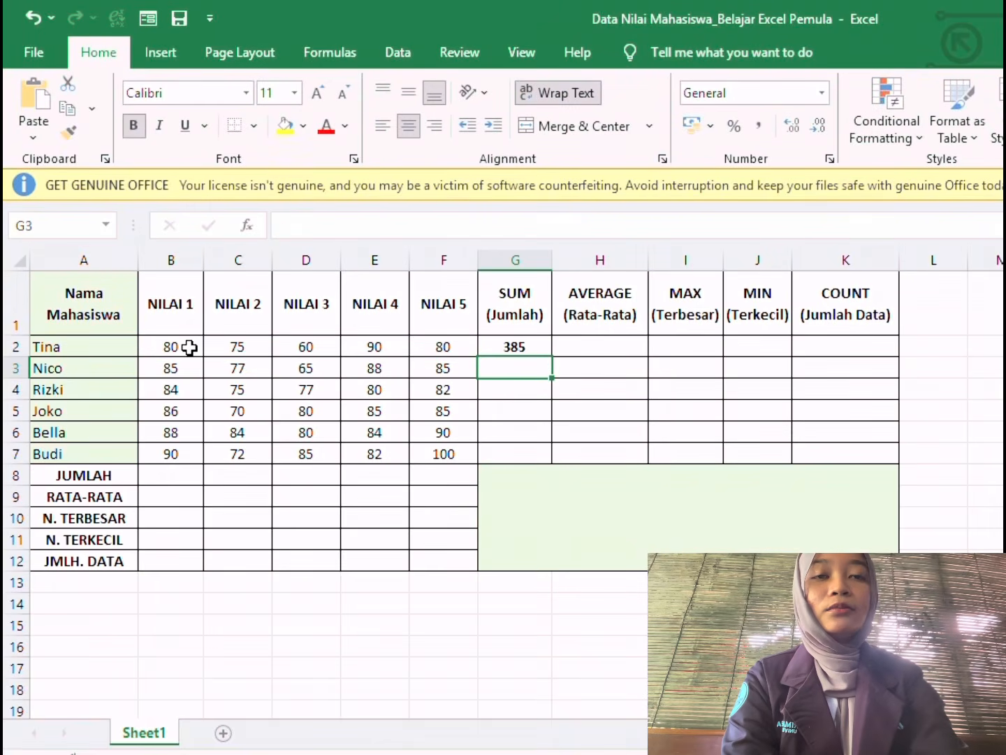
Change the formula in G2 to add only NILAI 1, NILAI 3 and NILAI 5, using =SUM(B2;D2;F2)
click(516, 344)
double_click(525, 344)
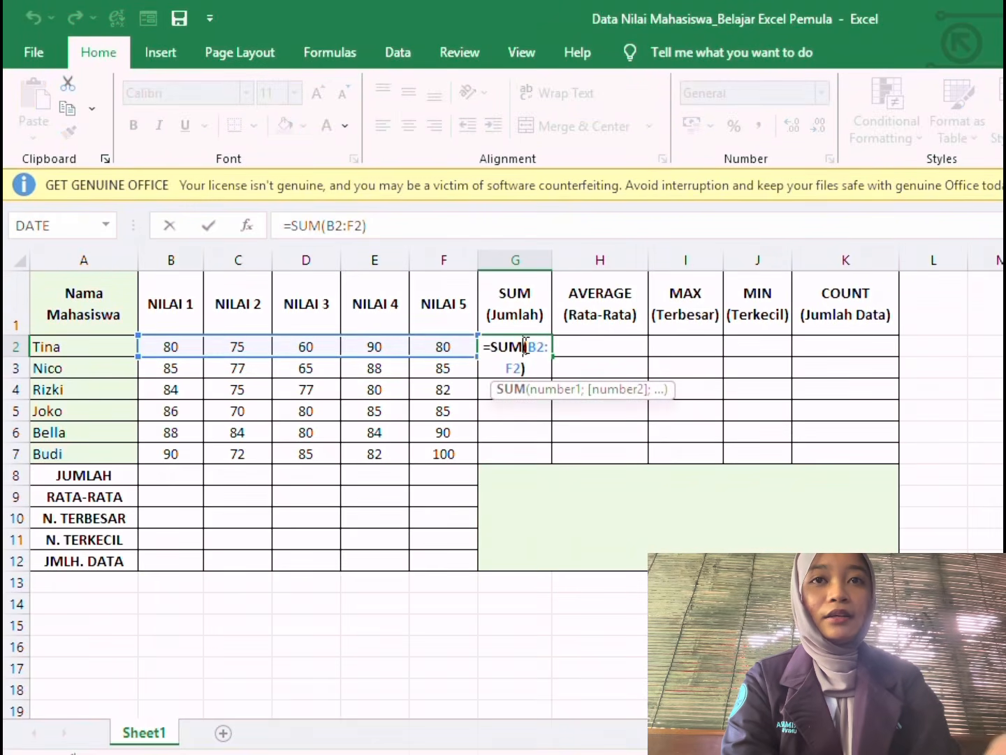
drag(525, 345, 538, 366)
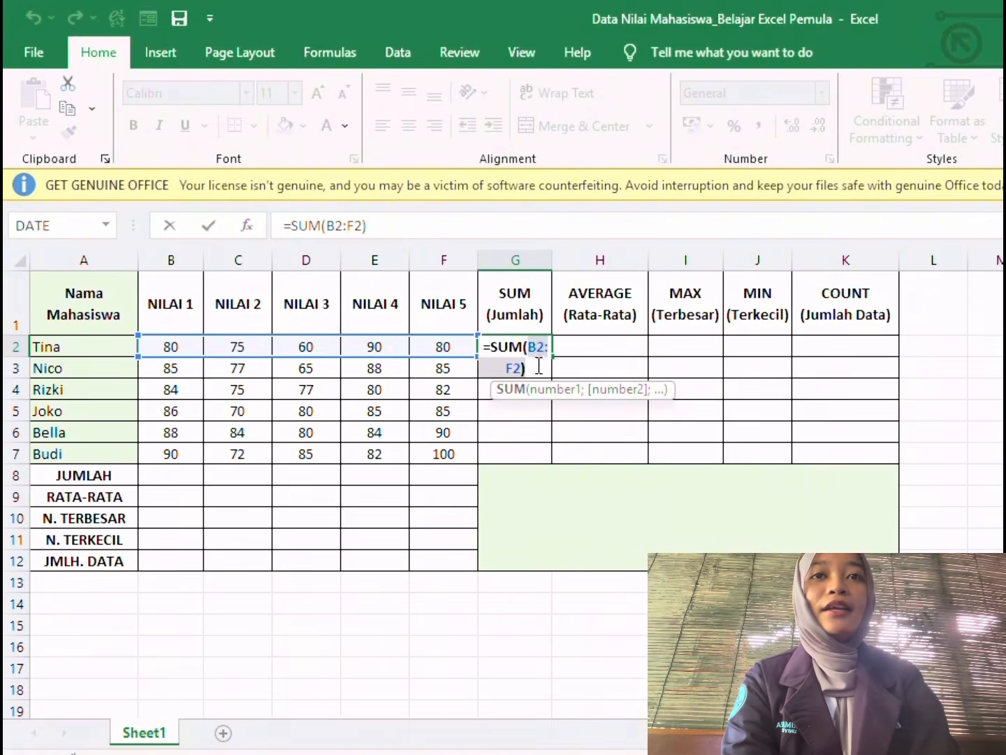
key(Return)
key(BackSpace)
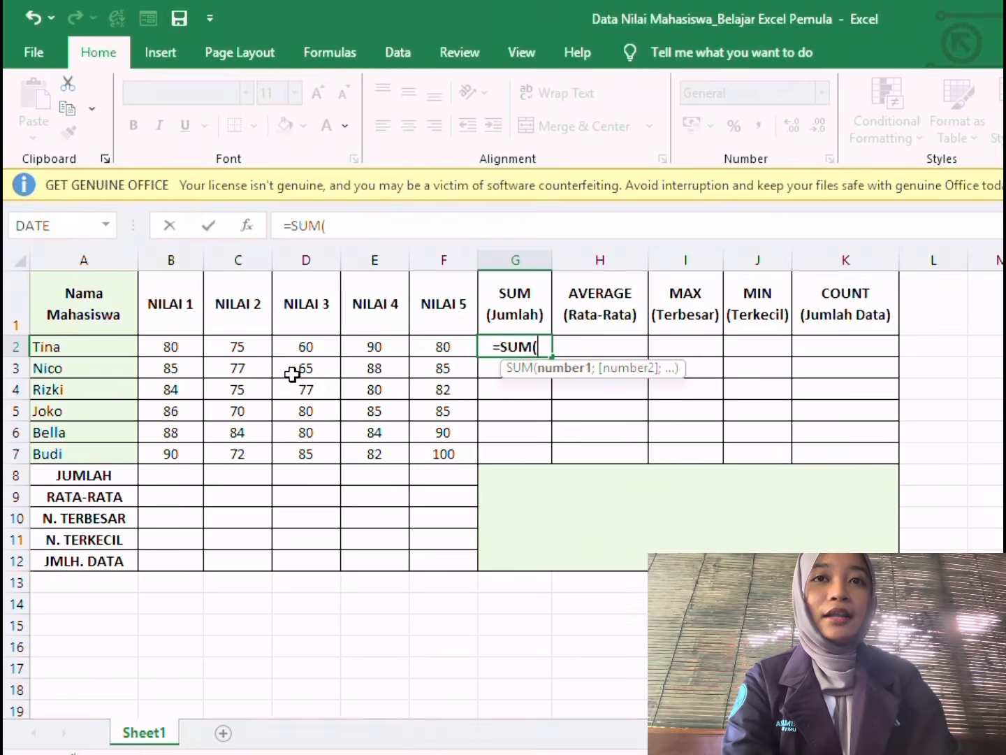
click(172, 344)
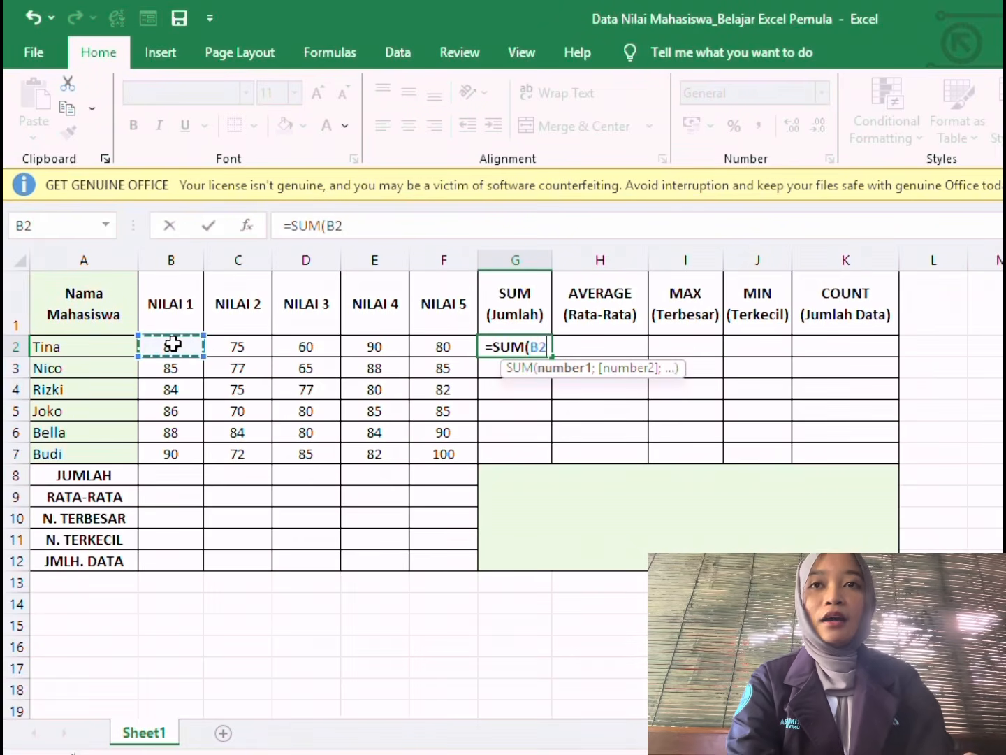
text(;)
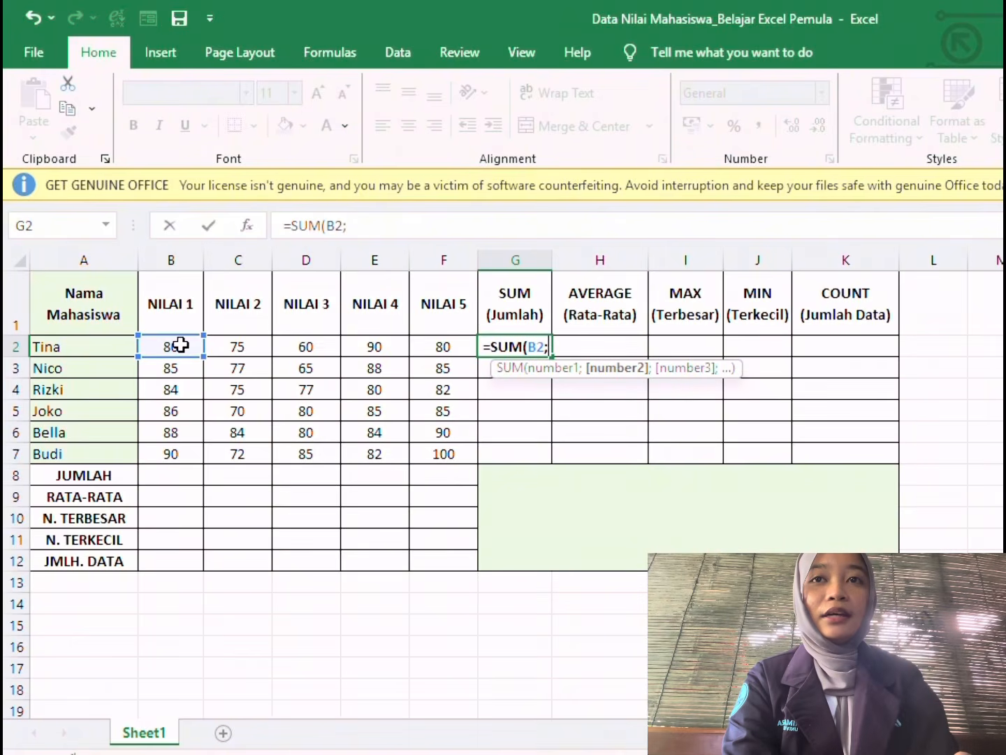
click(312, 348)
text(;)
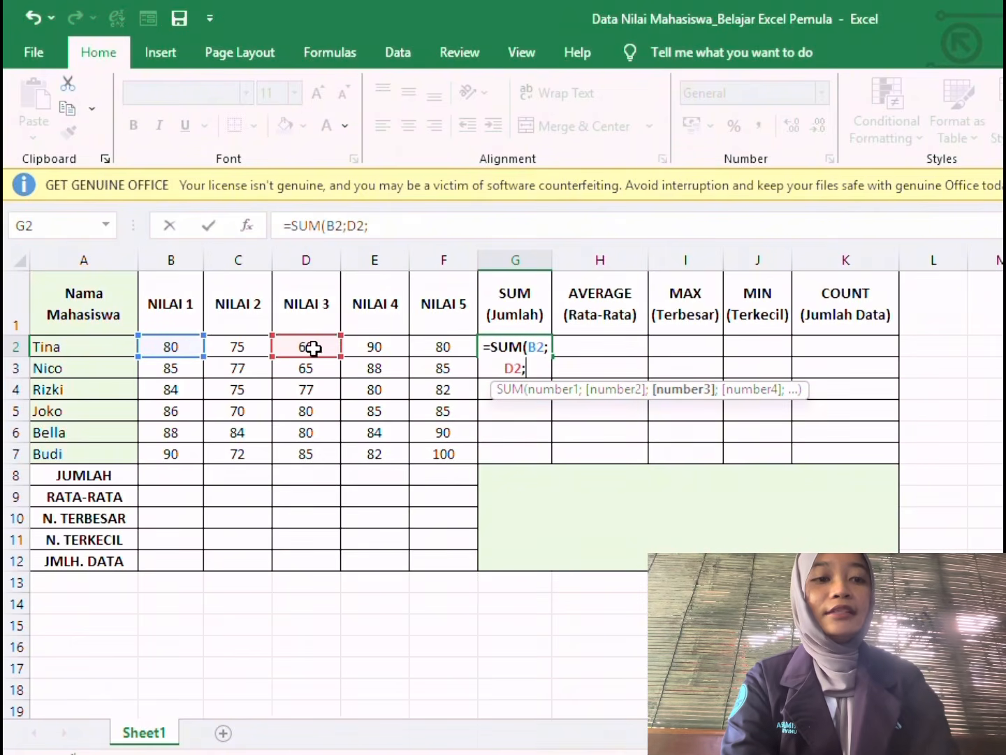
click(447, 343)
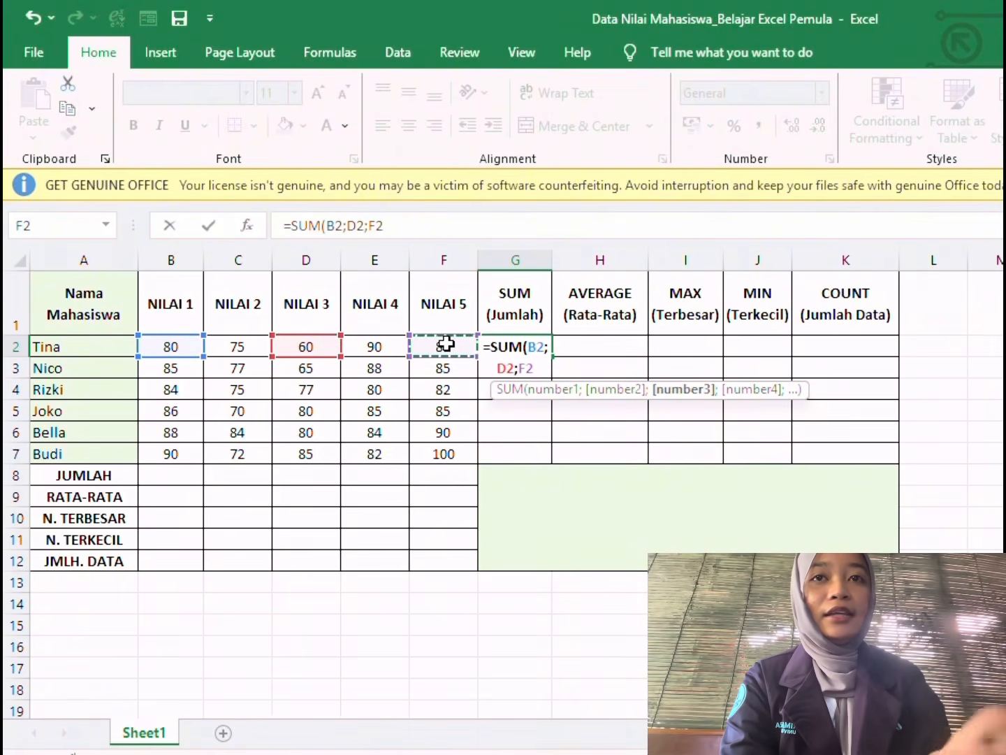
text())
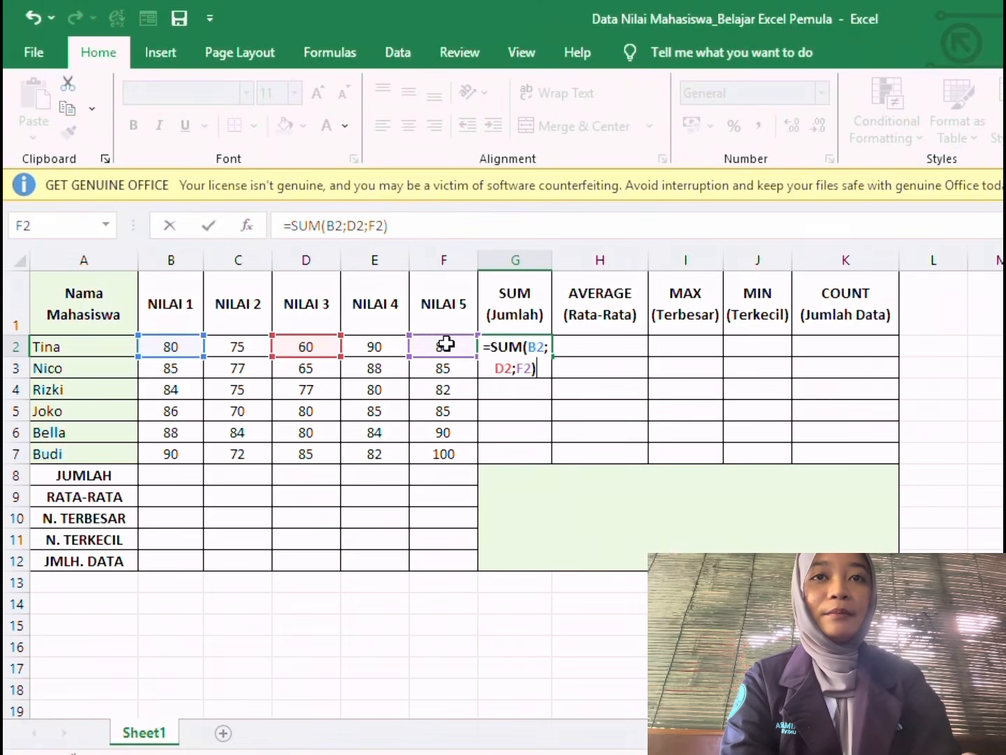
key(Return)
click(505, 346)
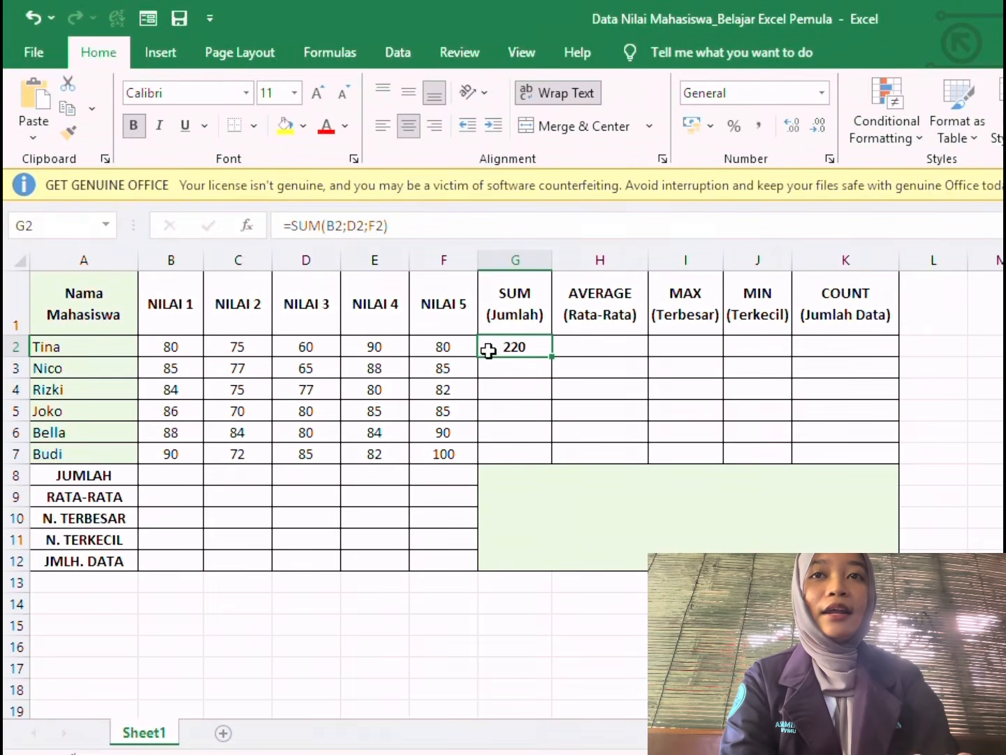
Replace the separate cell references in G2's SUM formula with the full score range, making it =SUM(B2:F2)
double_click(538, 347)
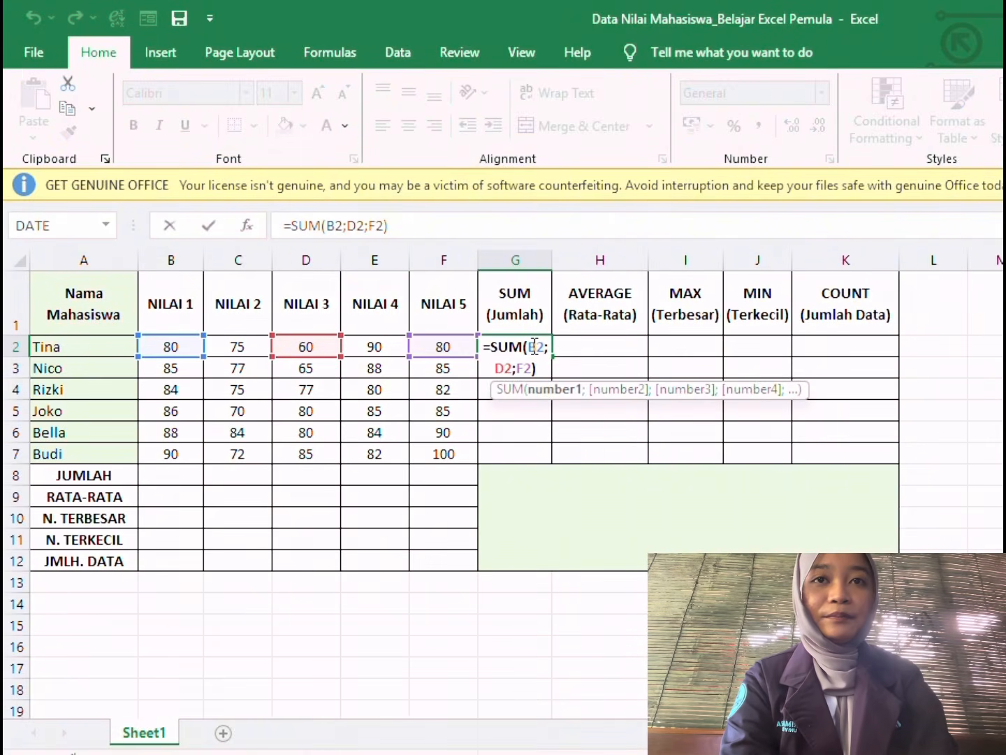
drag(530, 347, 549, 379)
key(BackSpace)
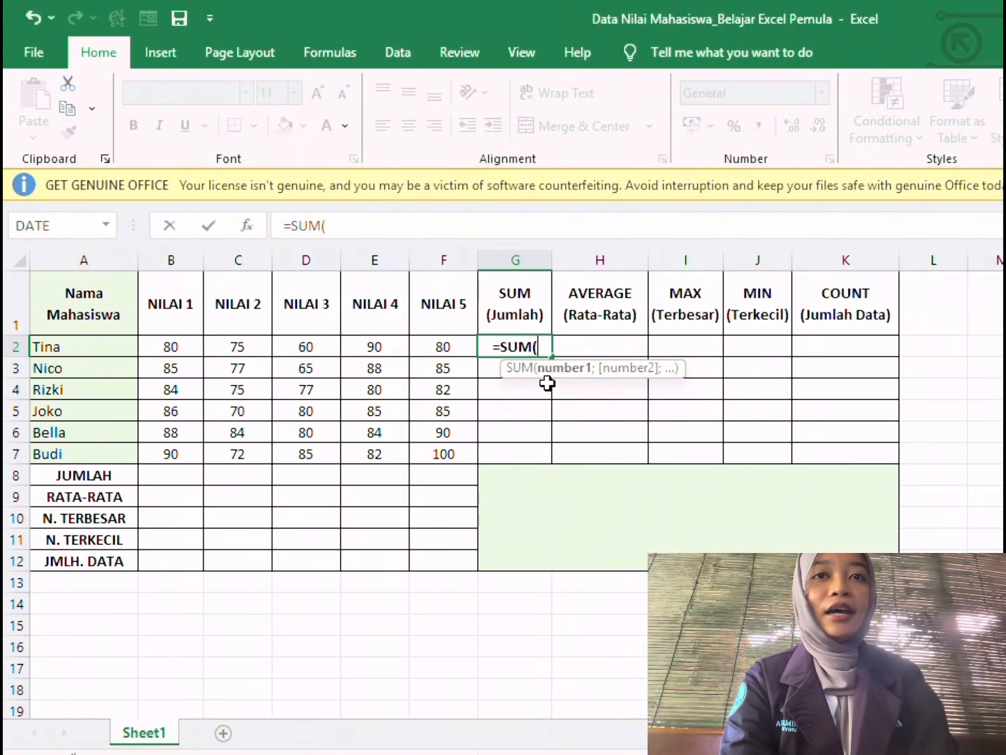
drag(188, 348, 184, 348)
key(shift+Right)
key(shift+Right)
key(shift+Right)
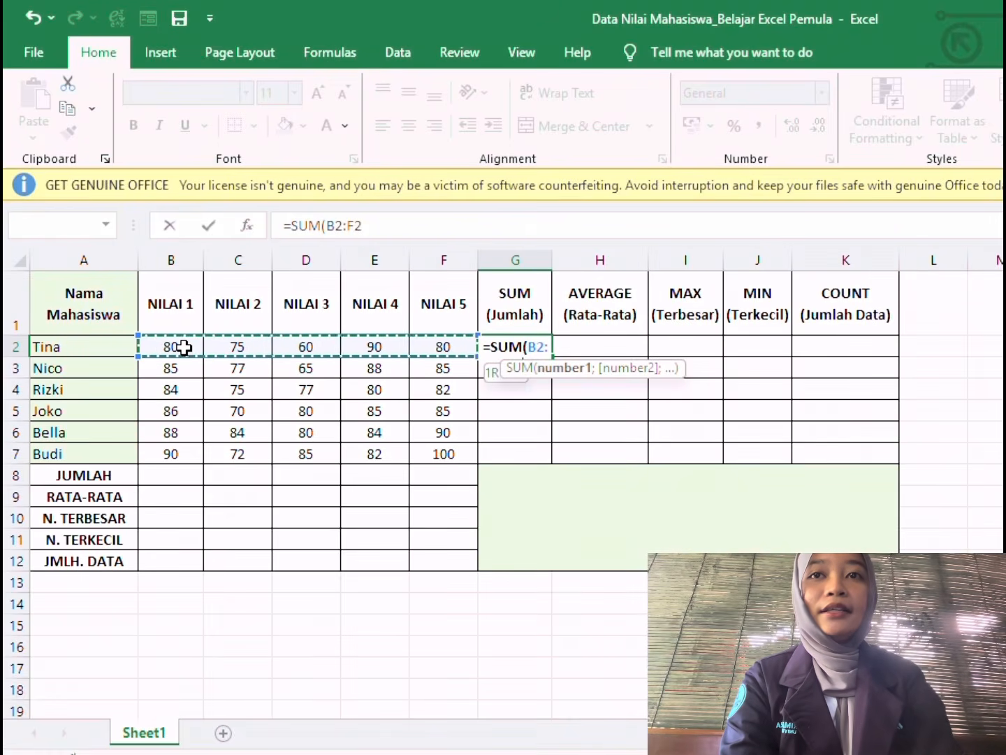
text())
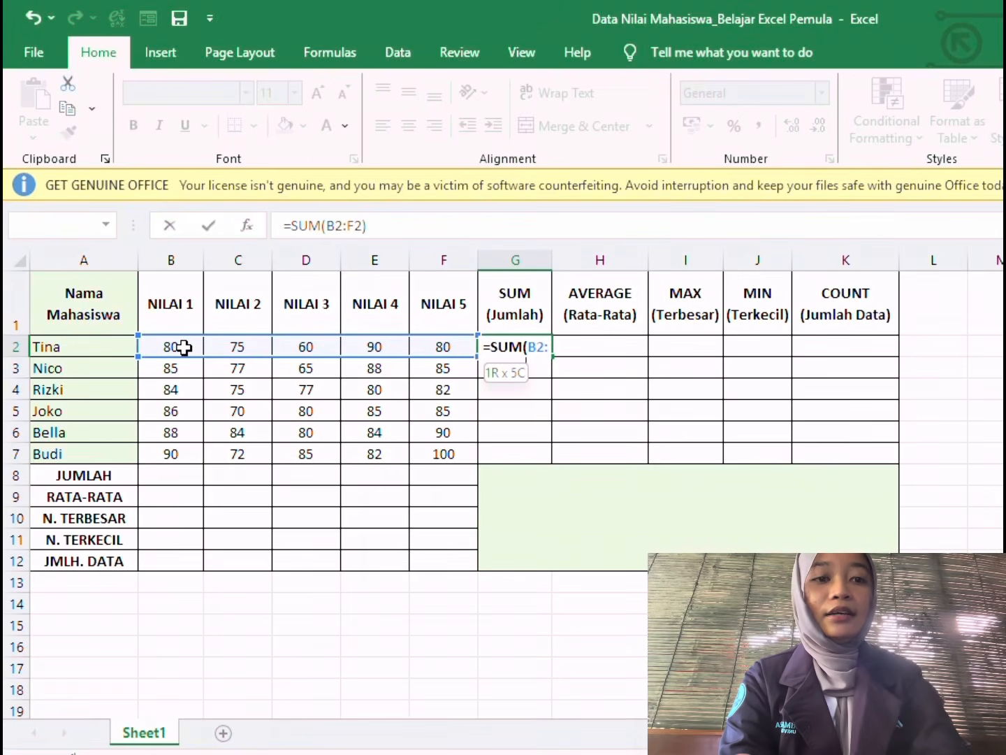
key(Return)
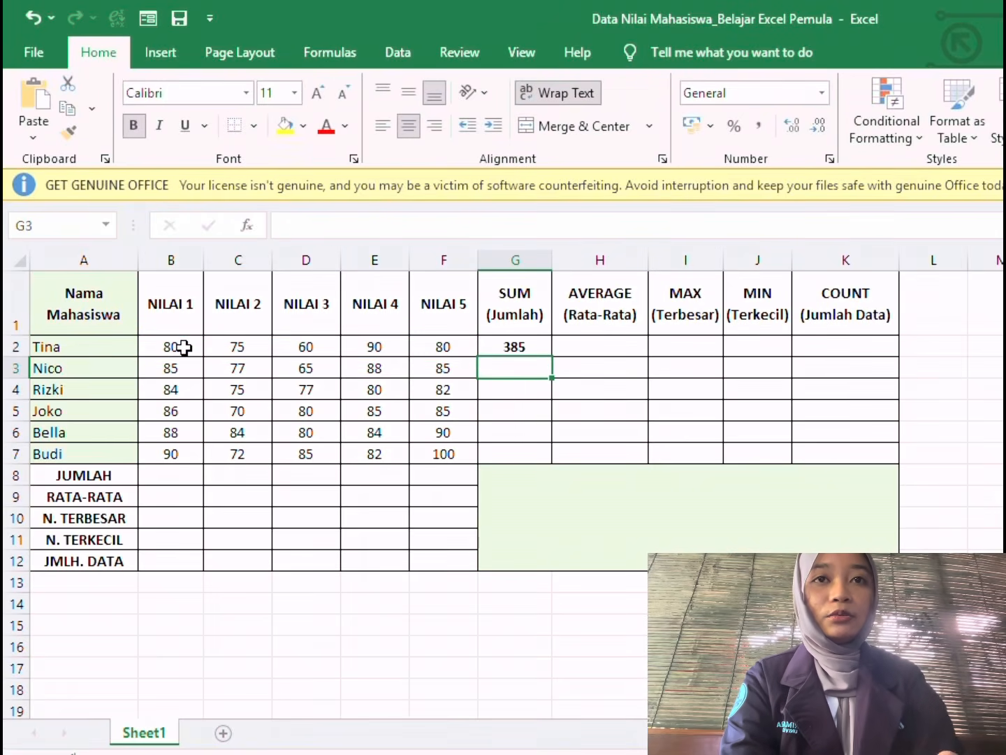
click(523, 349)
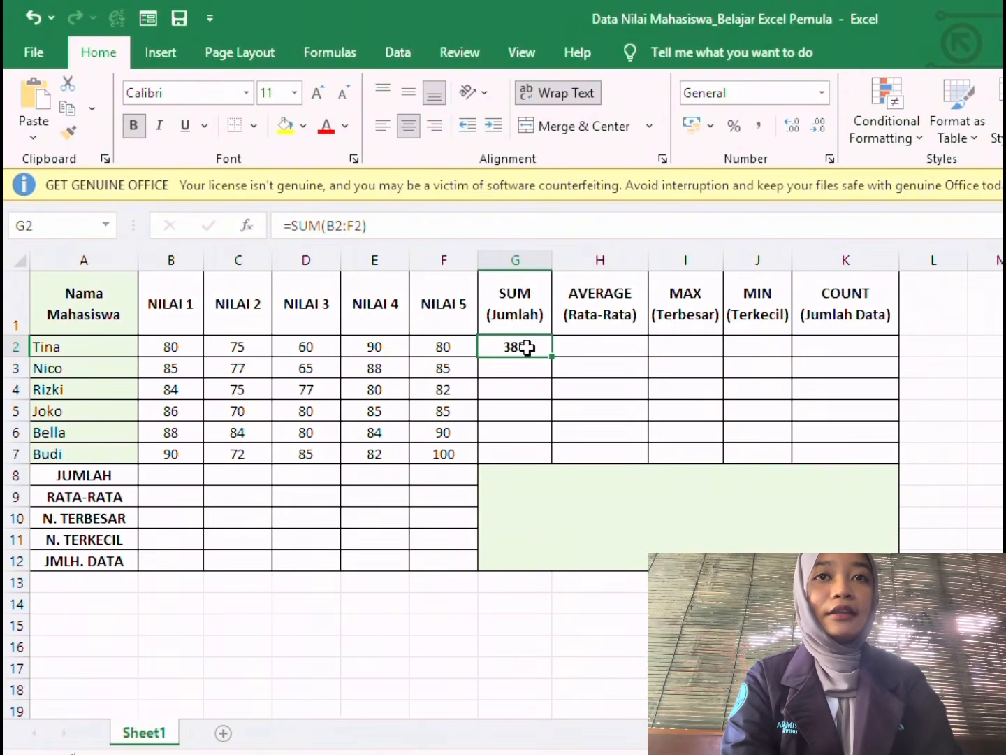
click(527, 372)
text(=)
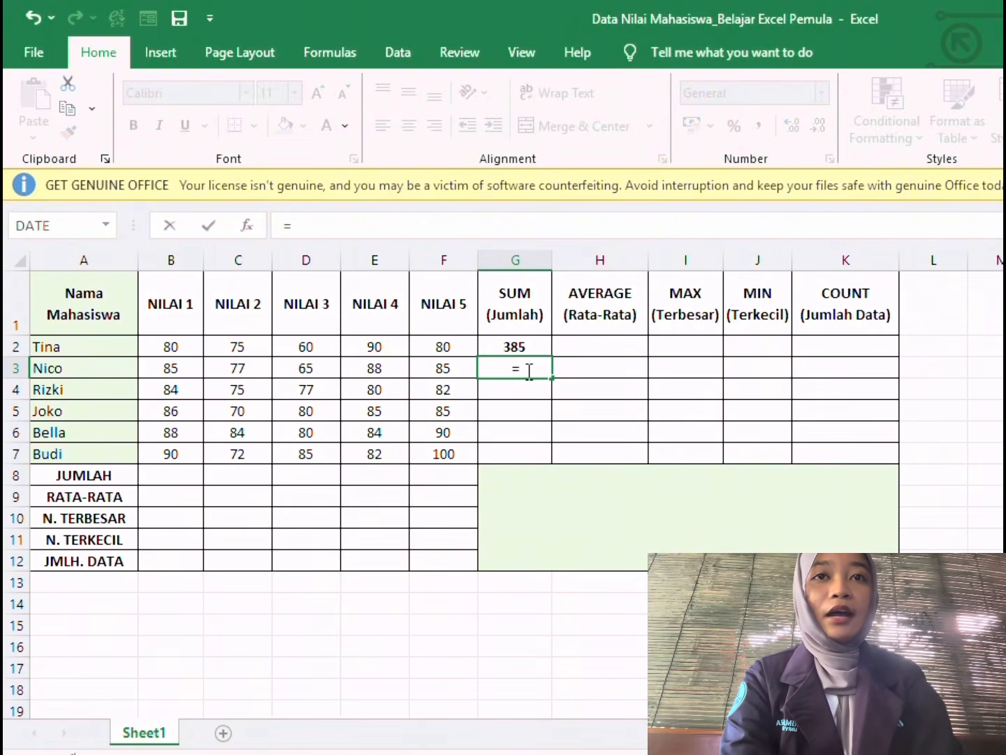
text(su)
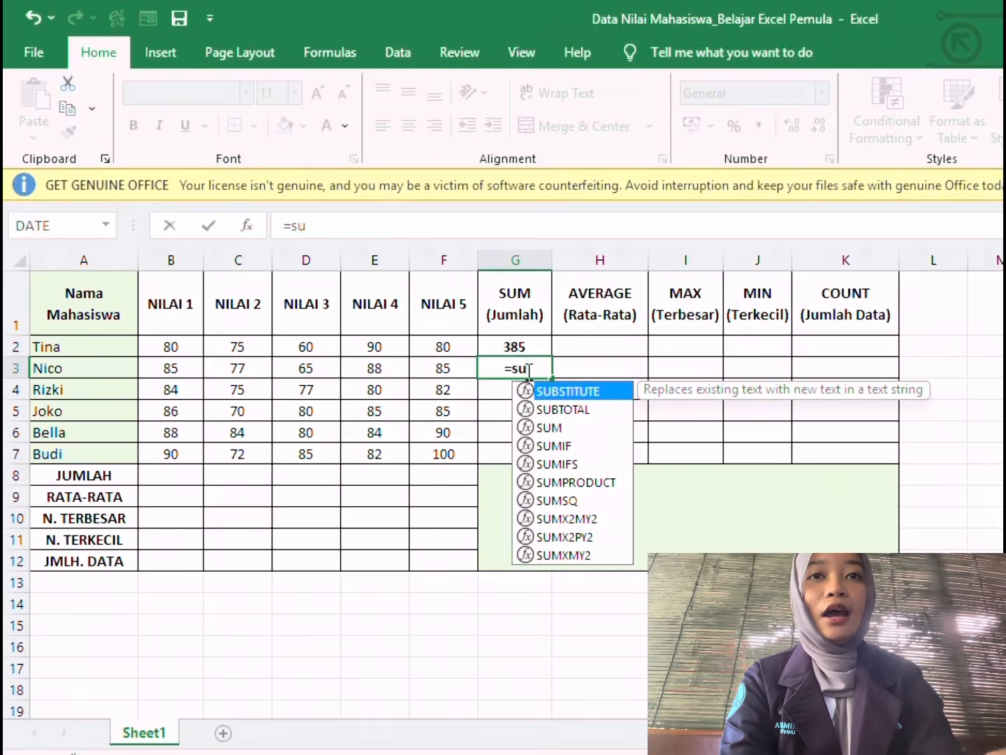
key(BackSpace)
key(BackSpace)
key(BackSpace)
key(Return)
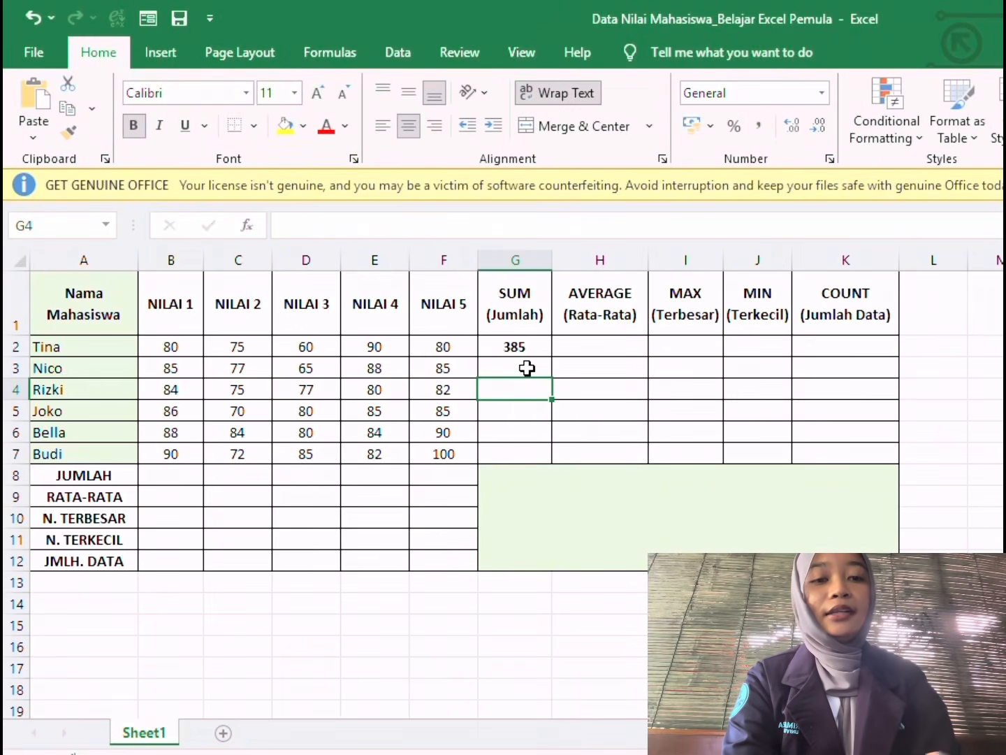
Fill the SUM formula from G2 down through G7 for the remaining students
click(525, 333)
click(529, 346)
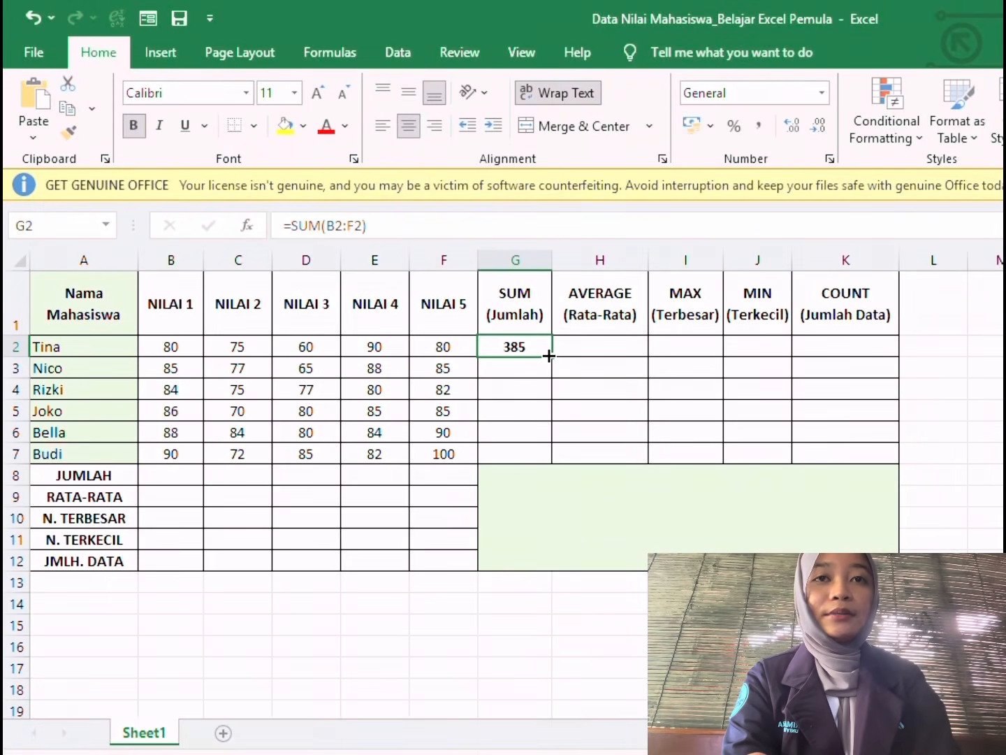
drag(549, 355, 550, 453)
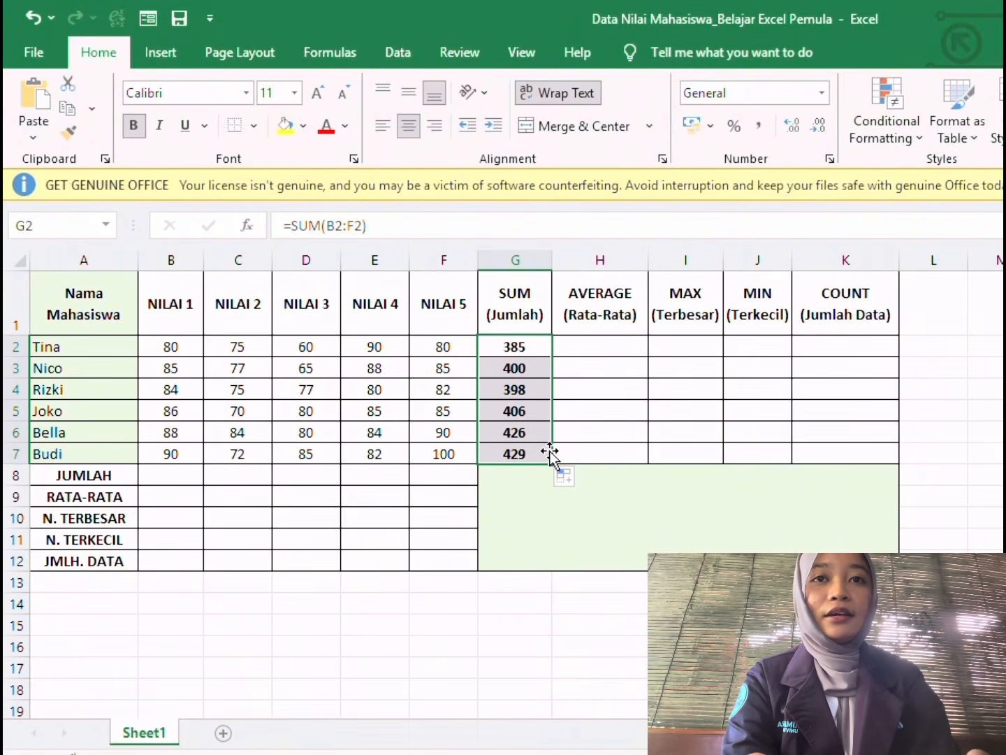
Examine the SUM formulas in G2 to G5 and compare their row references with the score cells, such as B2:F2
click(525, 384)
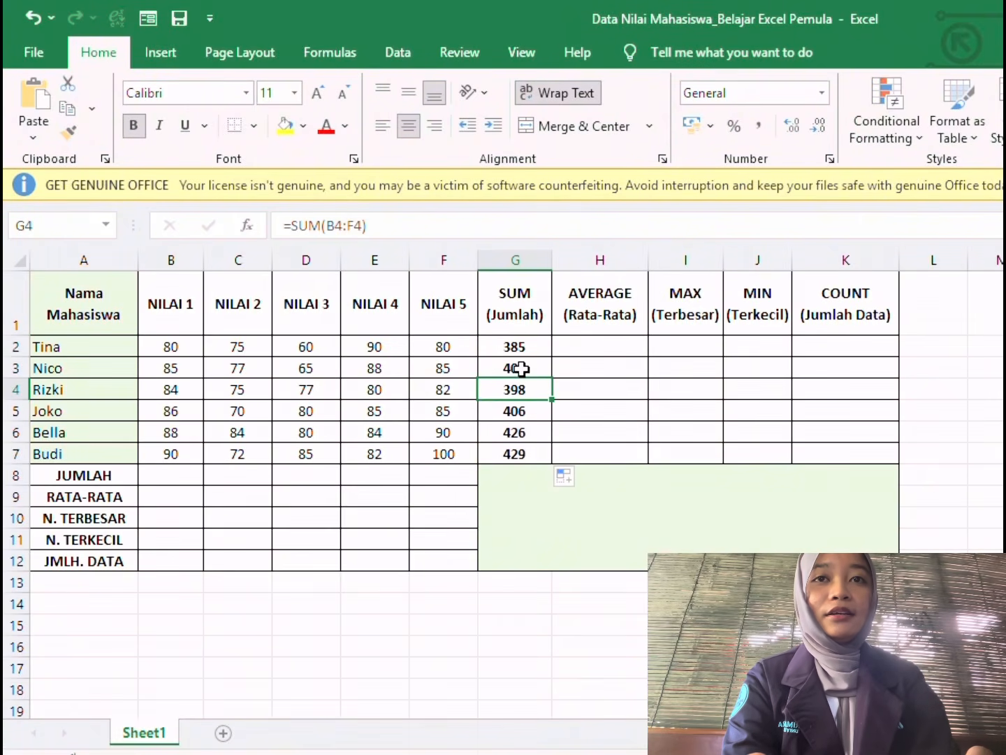
click(520, 368)
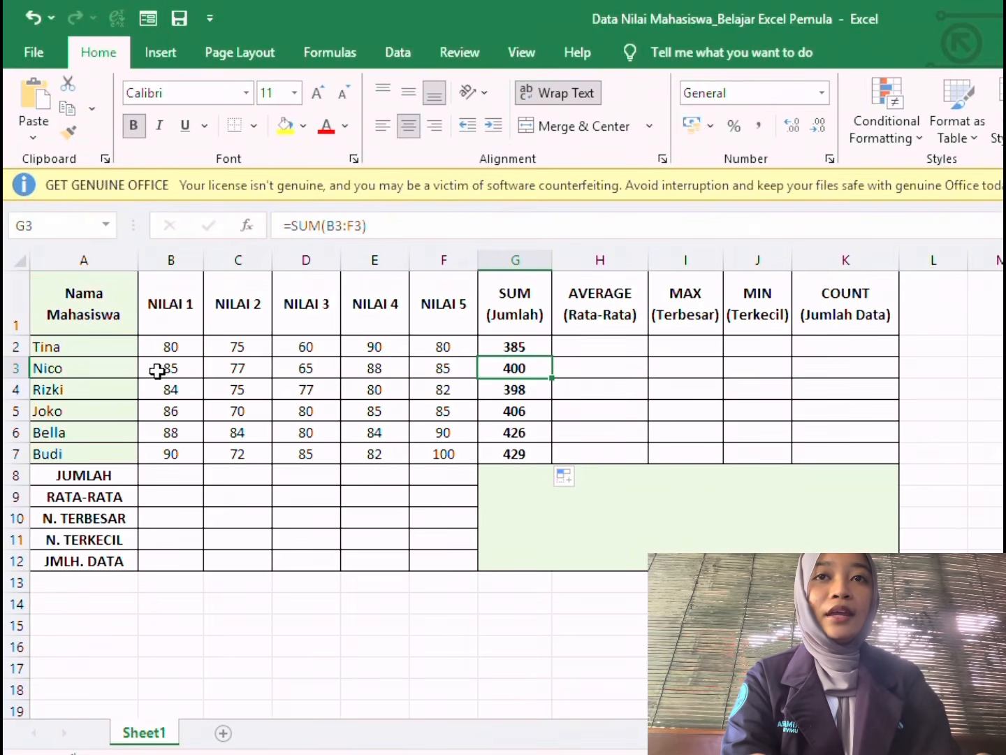
click(152, 349)
click(500, 352)
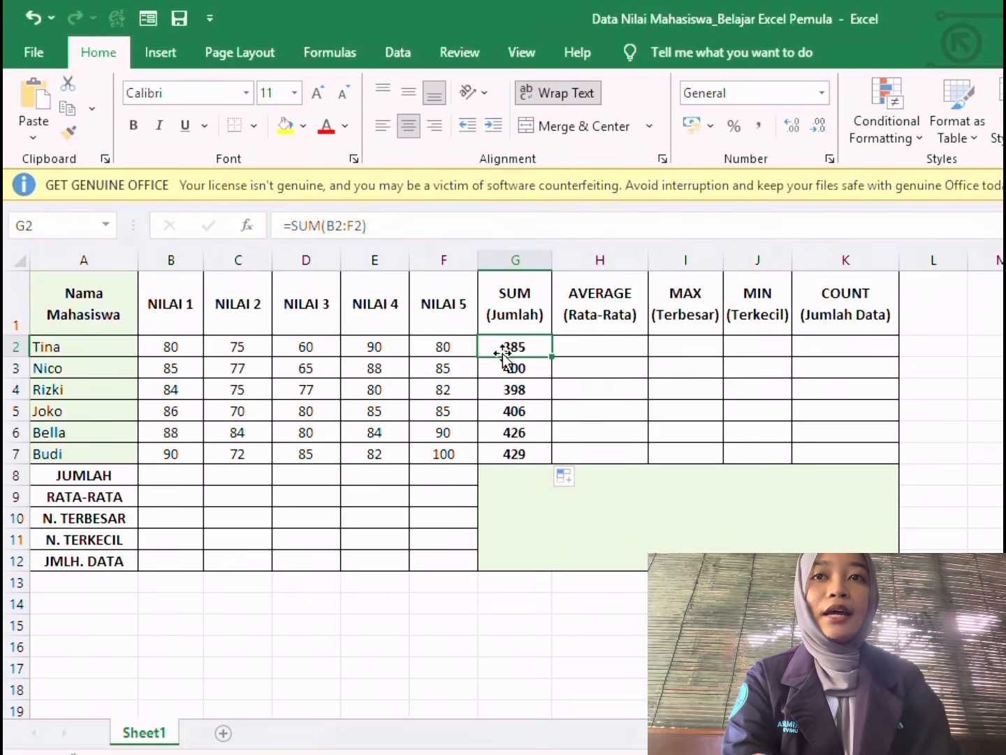
click(506, 369)
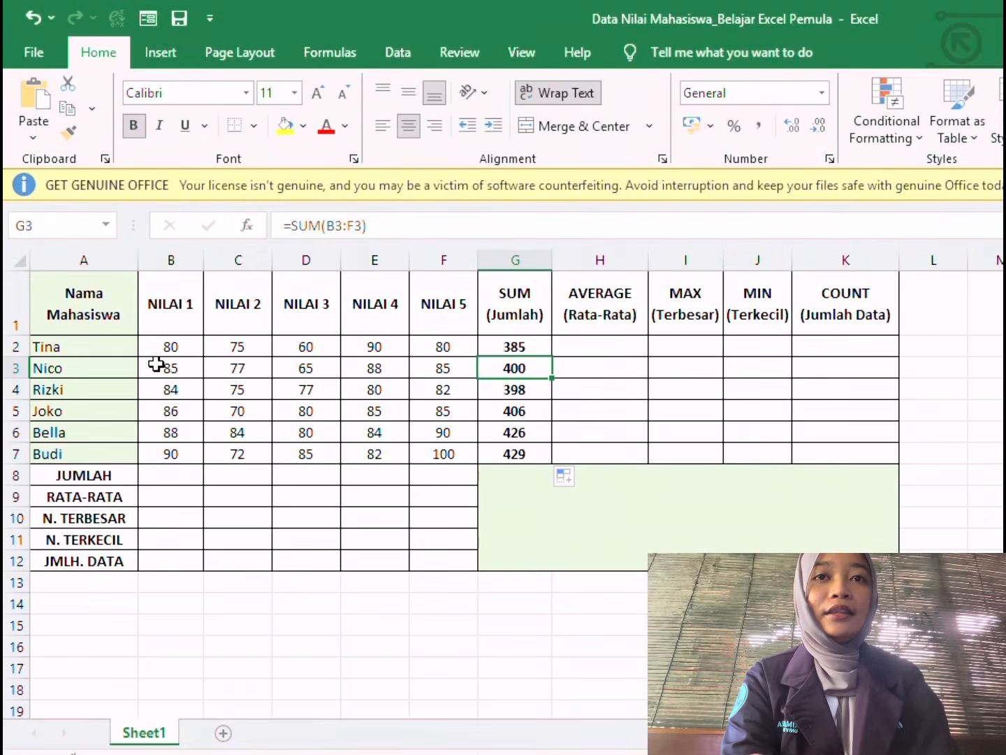
click(513, 390)
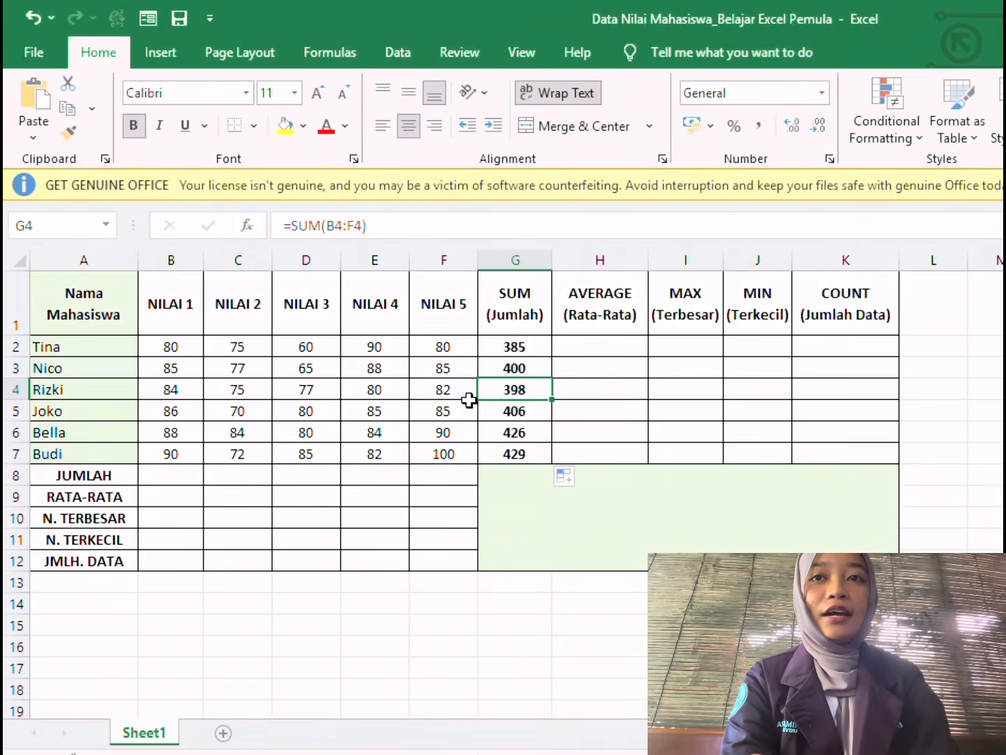
click(532, 412)
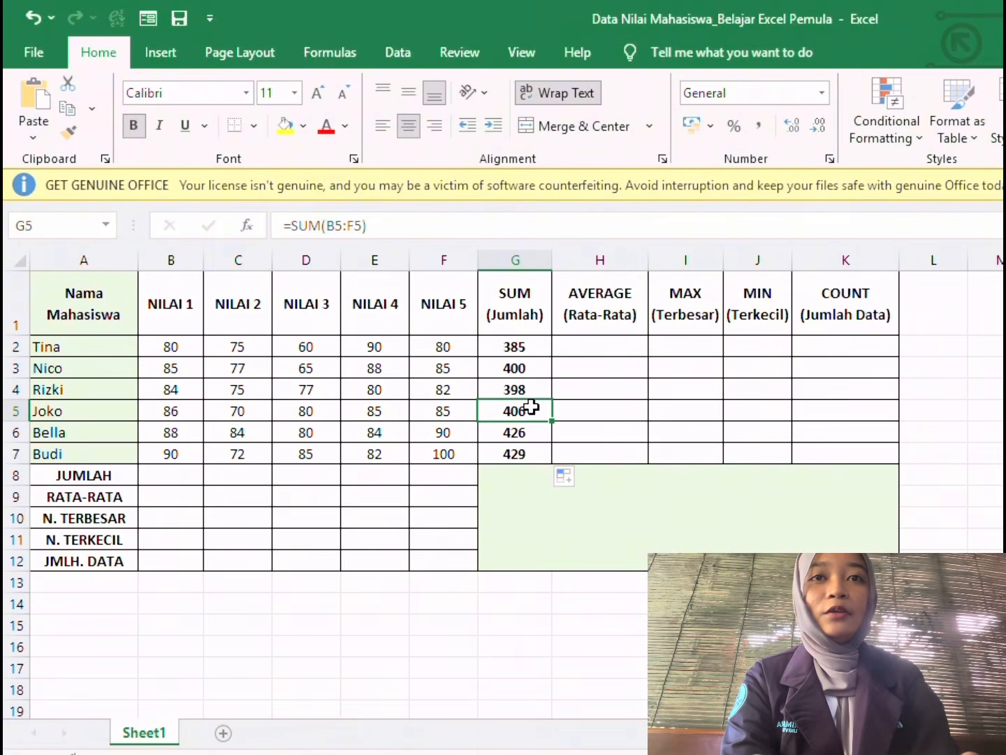
click(532, 349)
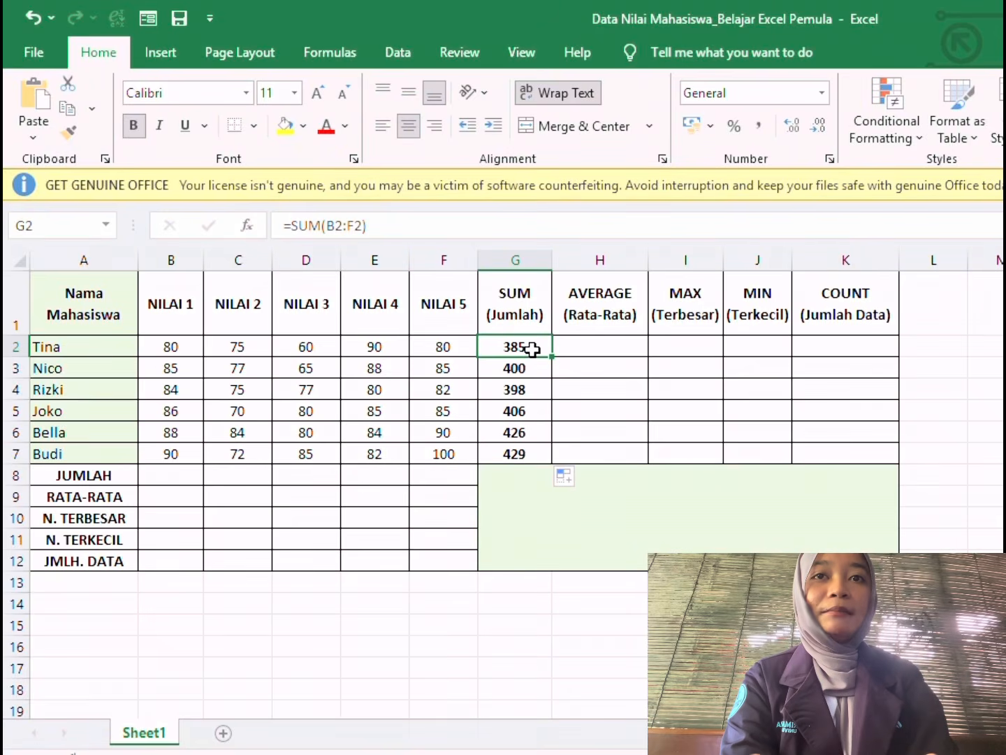
click(160, 344)
key(shift+Right)
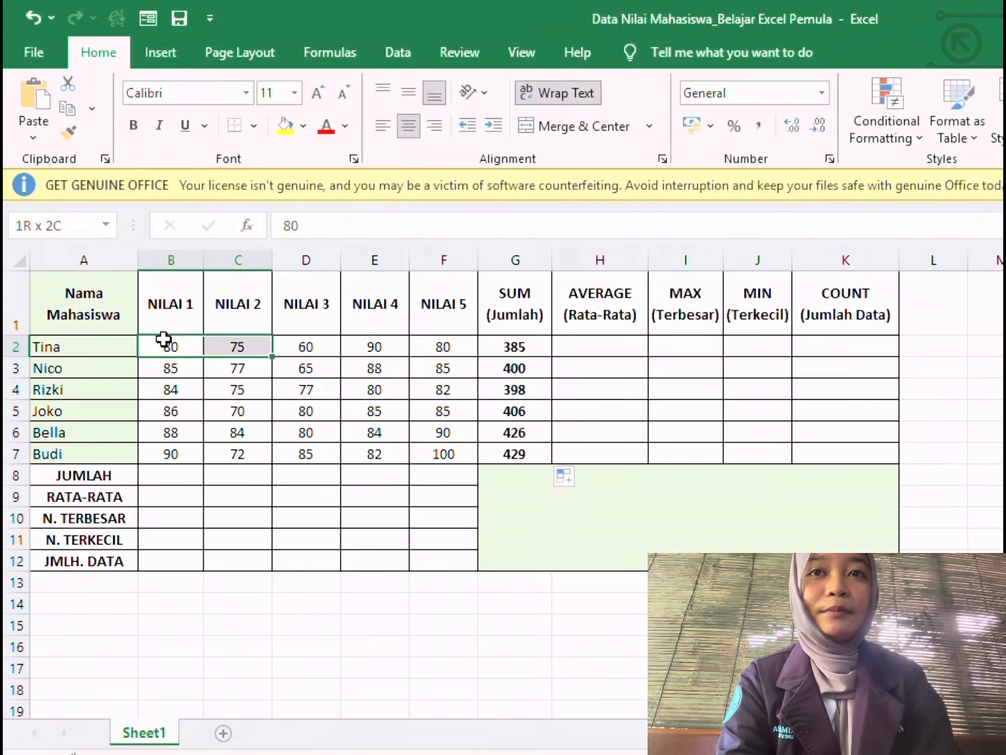
key(shift+Right)
key(shift+Right)
key(shift+Right)
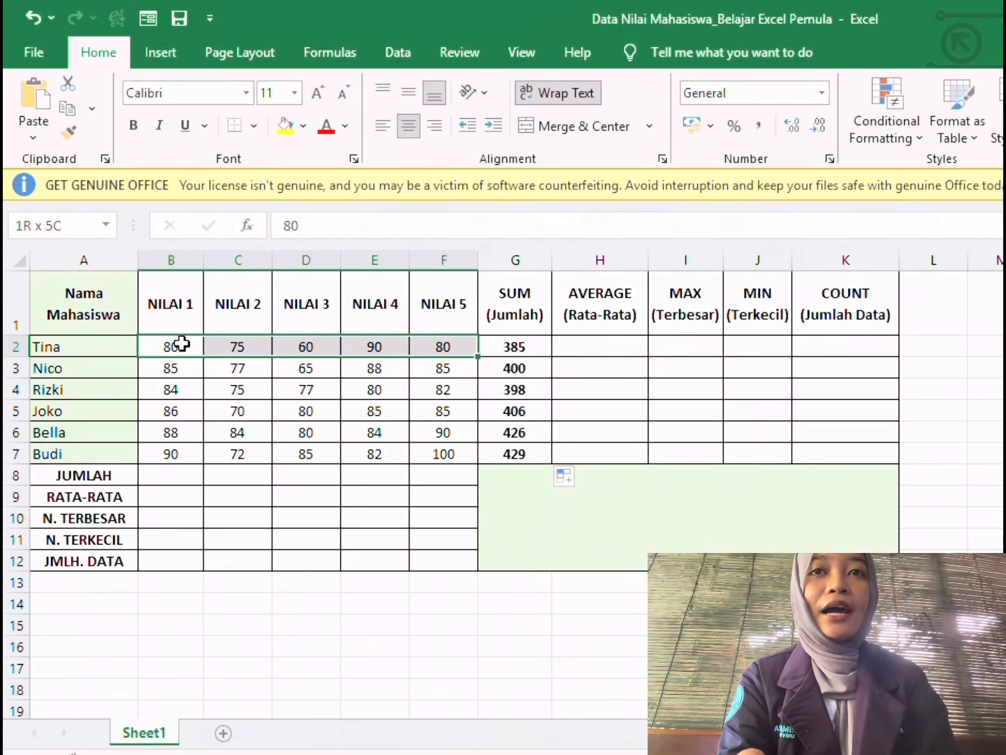
Average the first student's NILAI 1, NILAI 3 and NILAI 5 in H2 with =AVERAGE(B2;D2;F2)
click(630, 342)
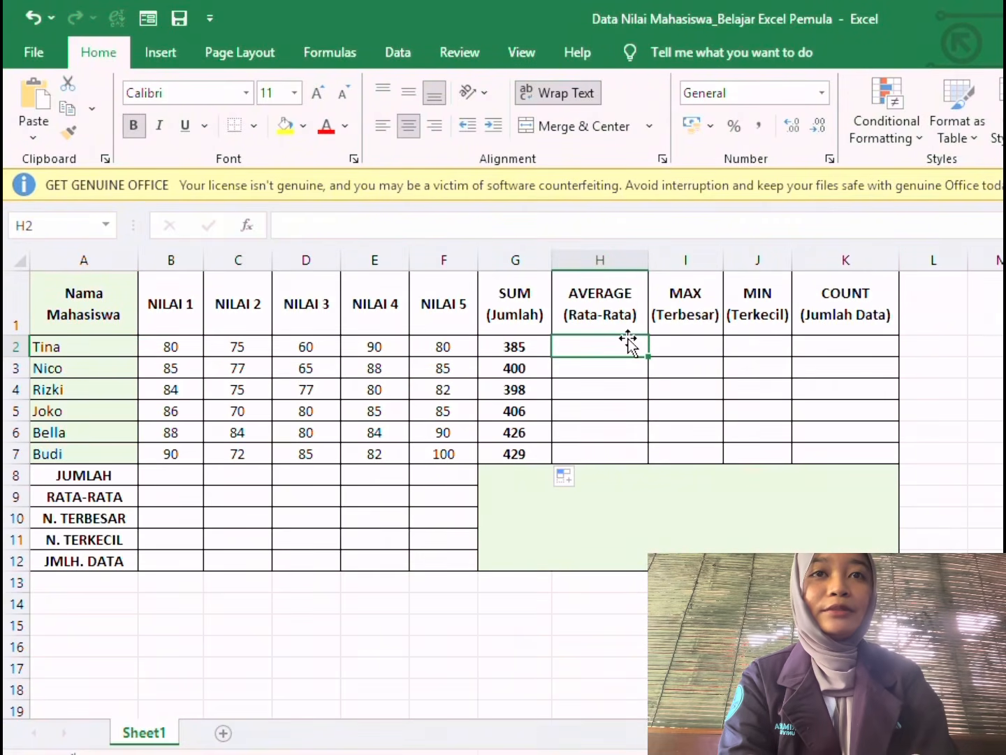
text(=)
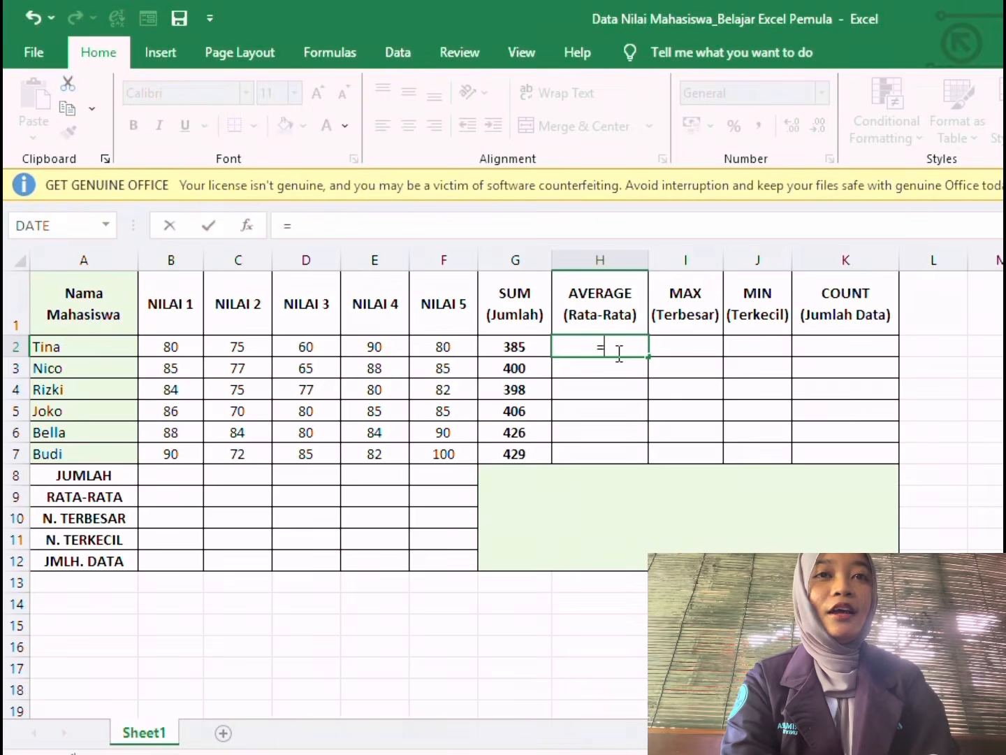
text(av)
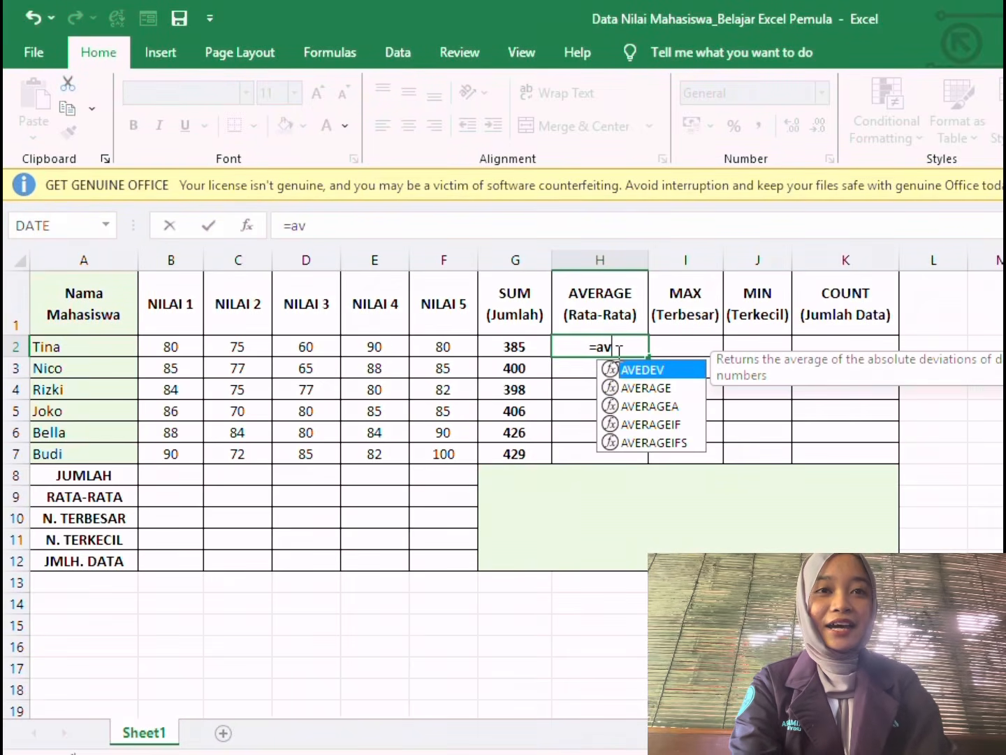
click(641, 389)
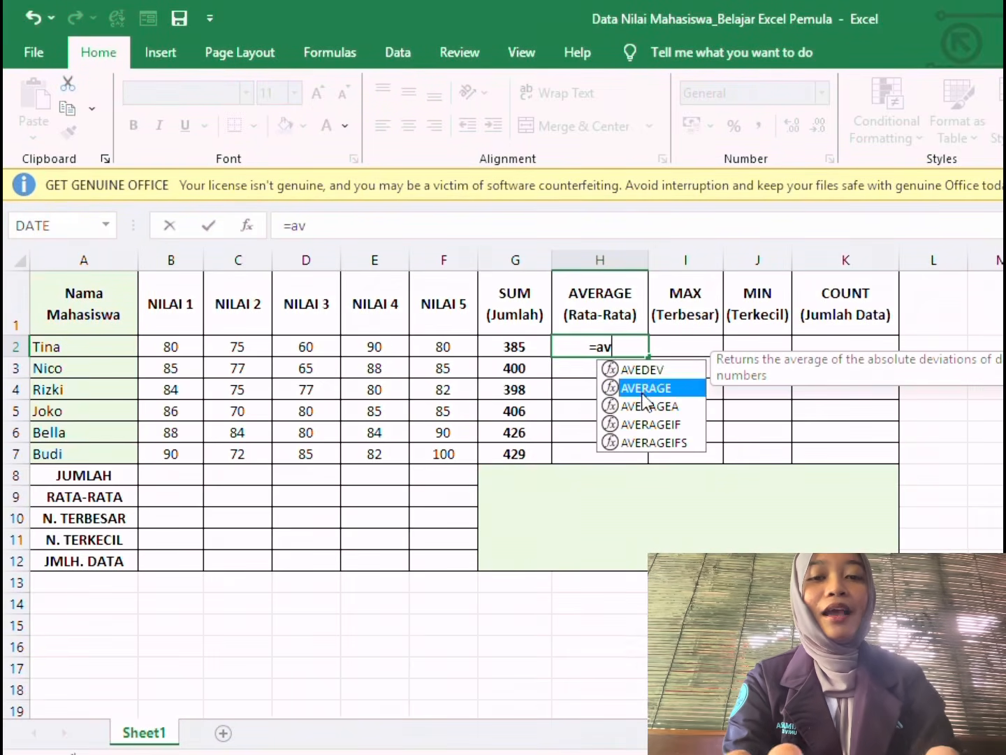
double_click(641, 390)
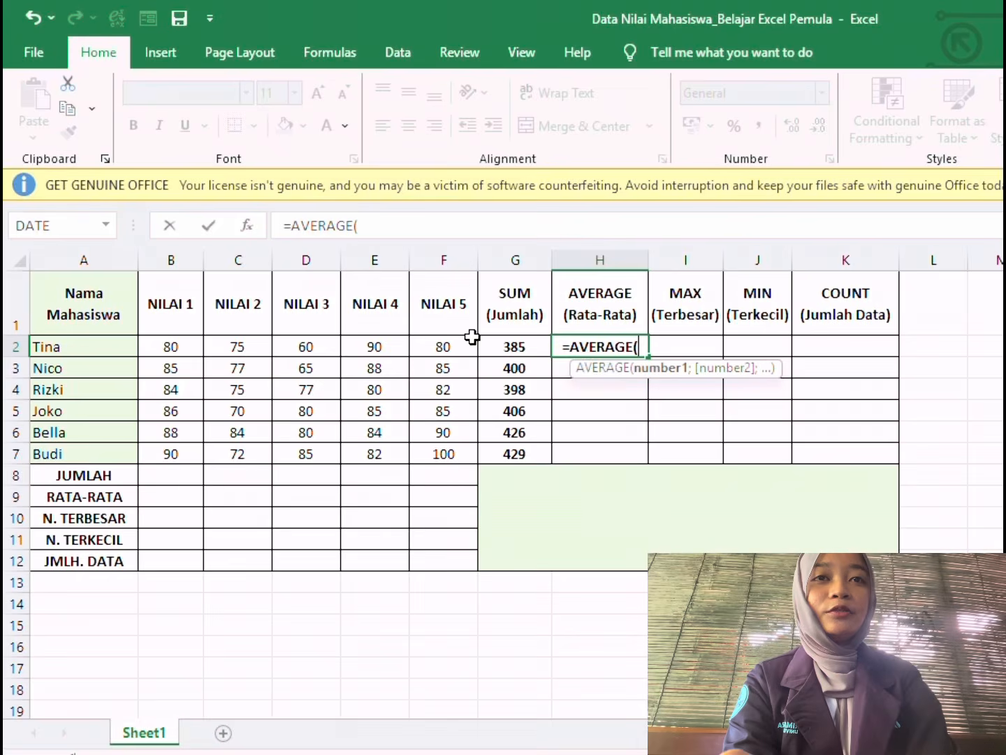
click(173, 343)
text(;)
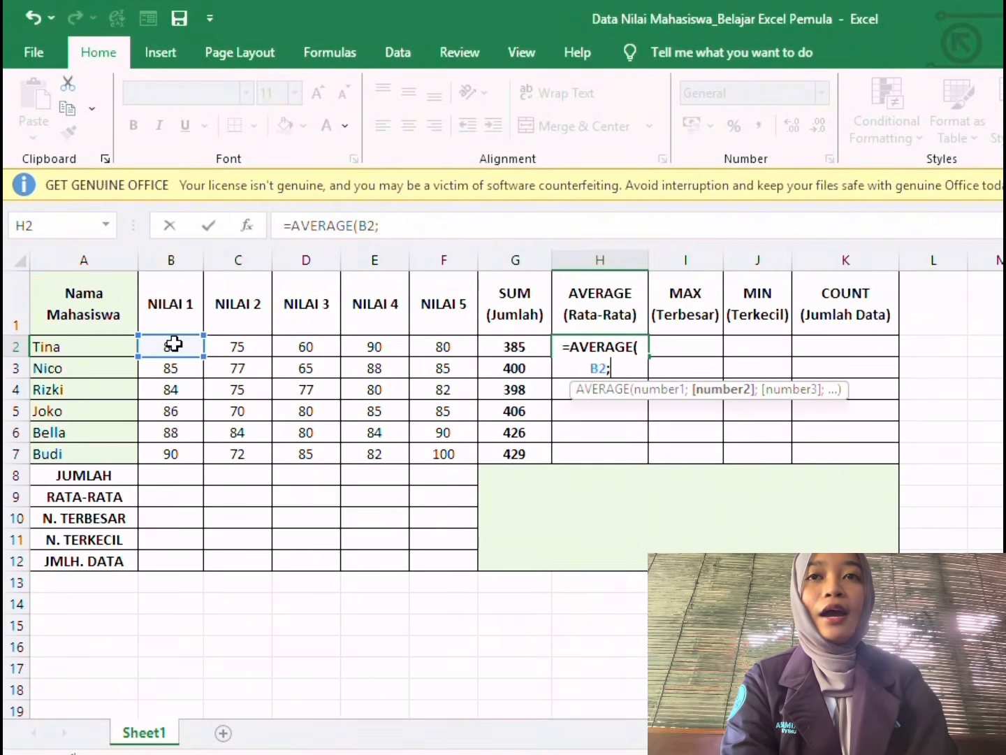
click(293, 348)
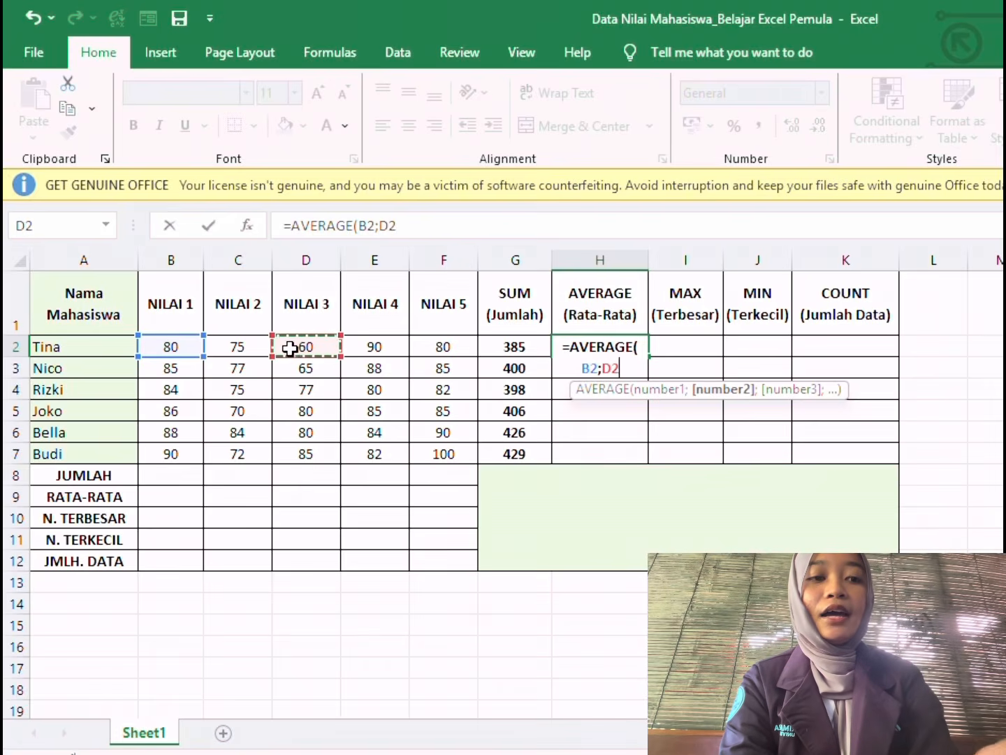
text(;)
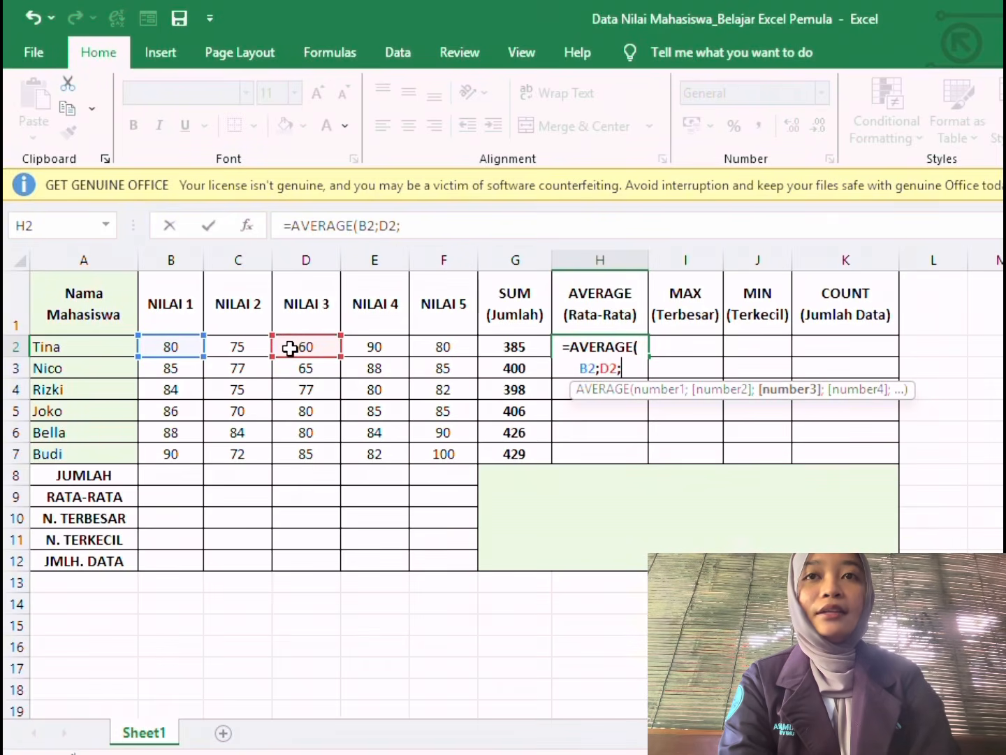
click(465, 347)
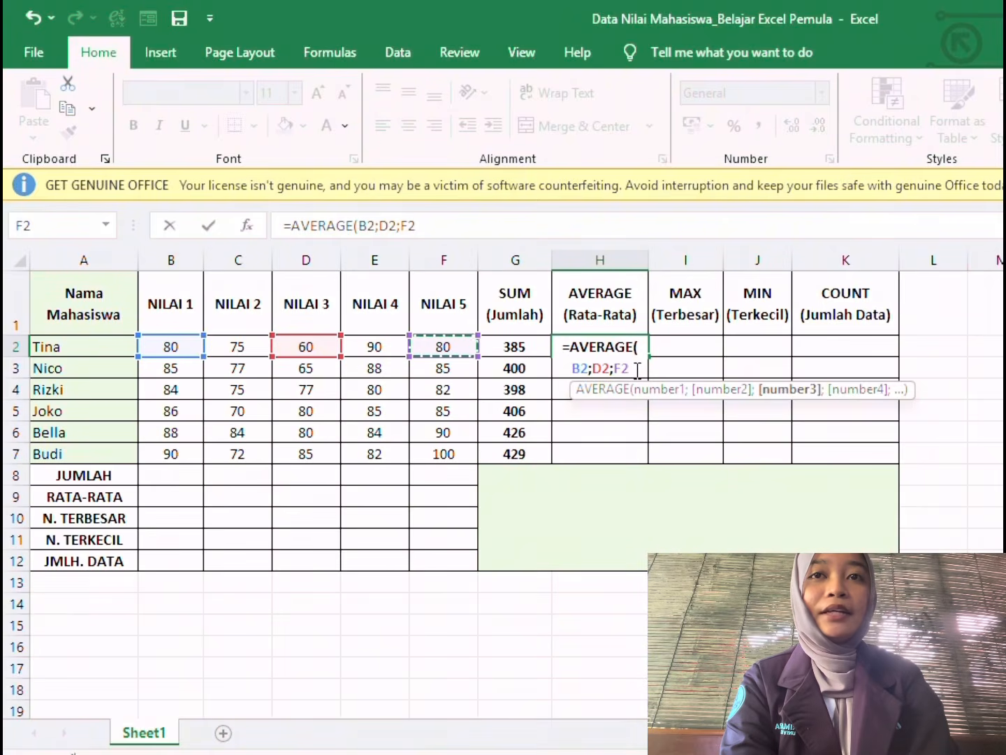
text())
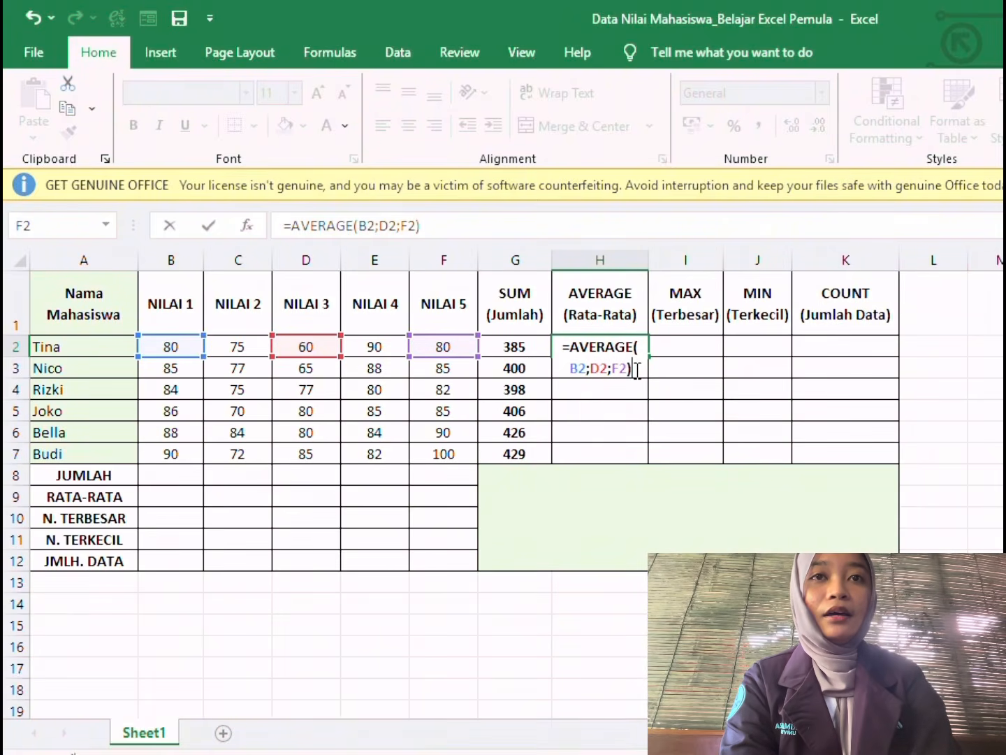
key(Return)
click(621, 344)
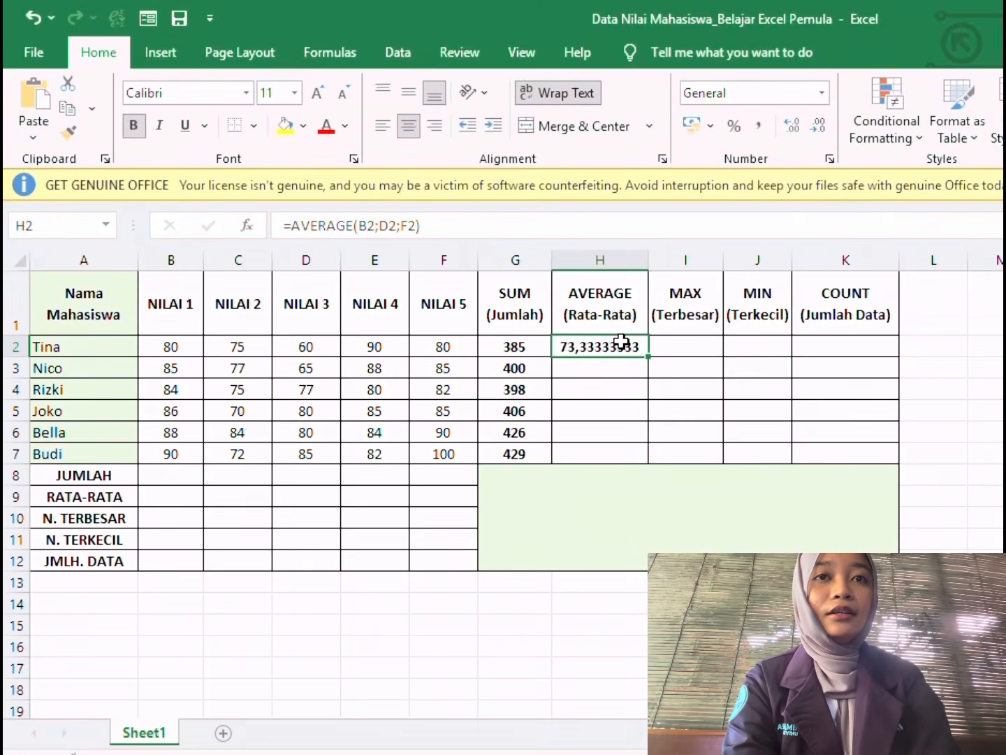
Replace the separate references in H2's AVERAGE formula with the first student's full score range, making it =AVERAGE(B2:F2)
click(181, 340)
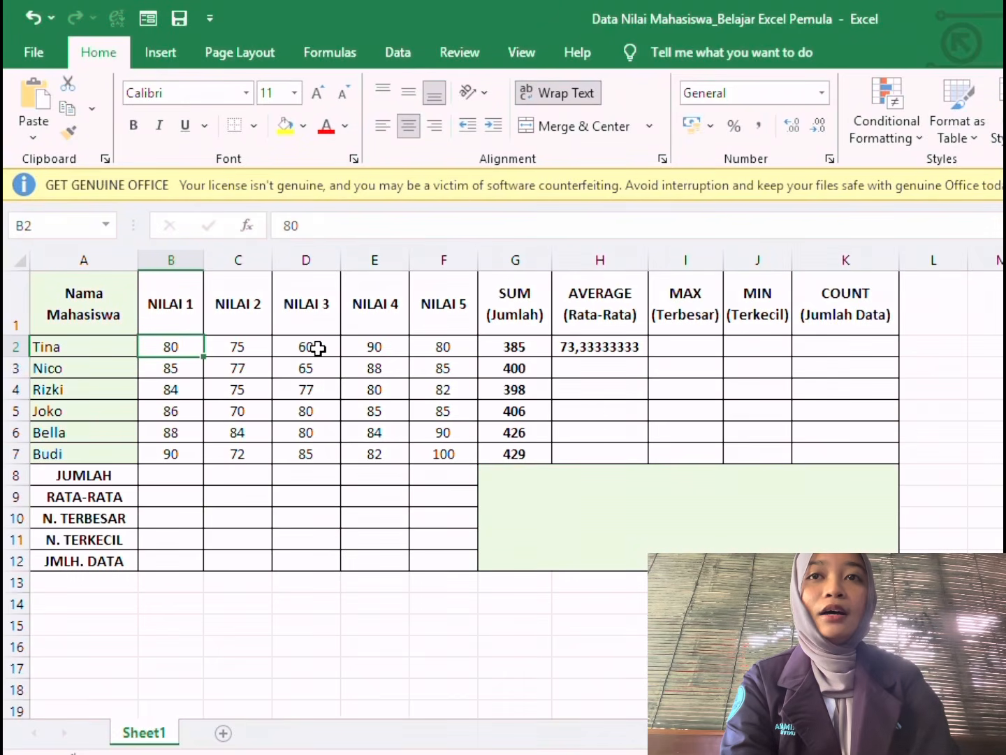
click(579, 347)
double_click(603, 348)
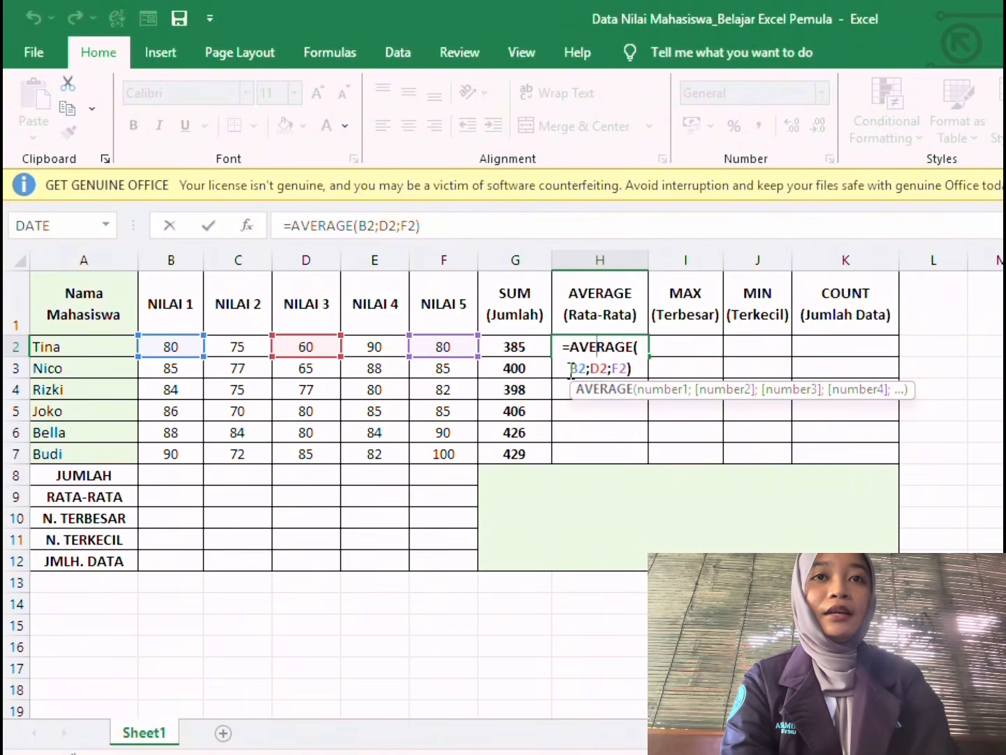
drag(571, 369, 638, 370)
key(BackSpace)
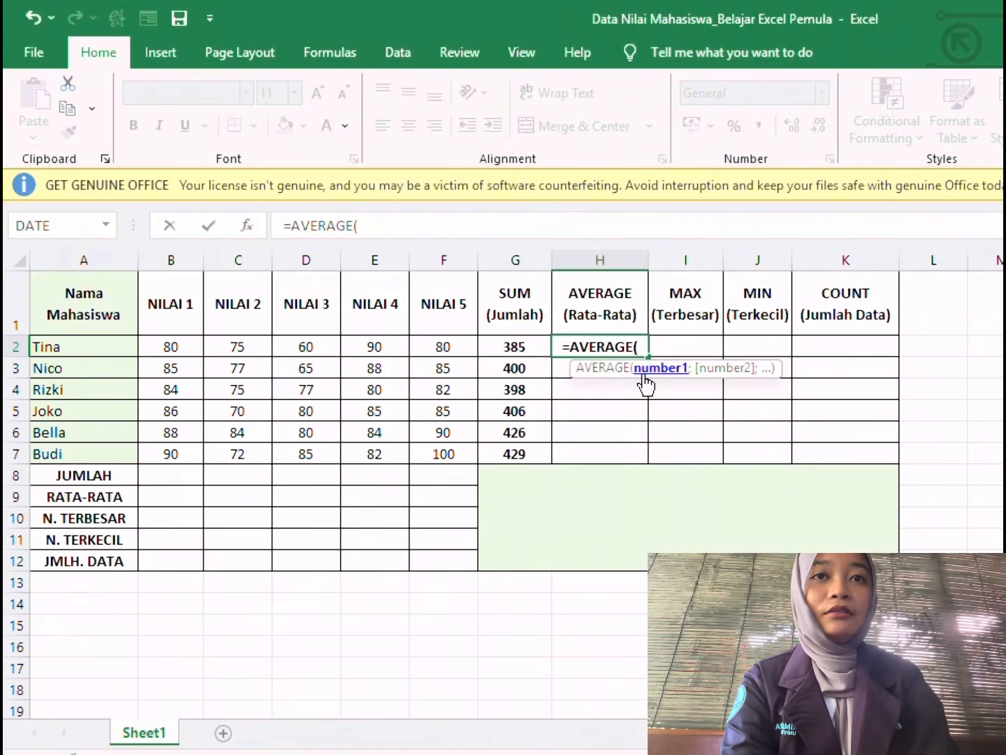
click(162, 347)
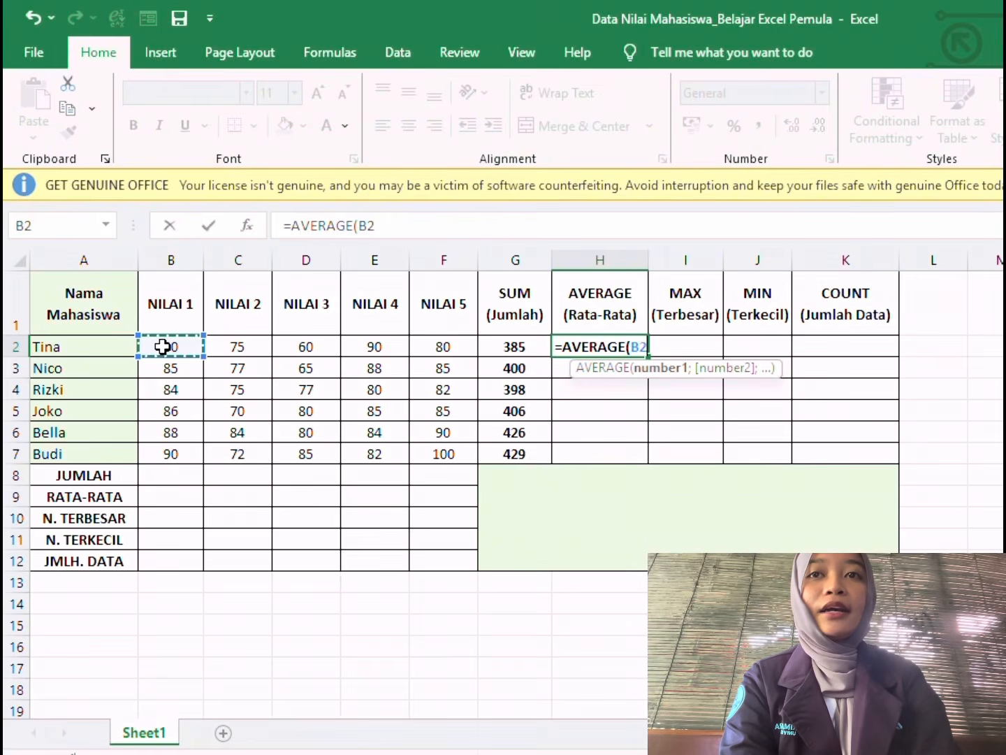
key(shift+Right)
key(shift+Right)
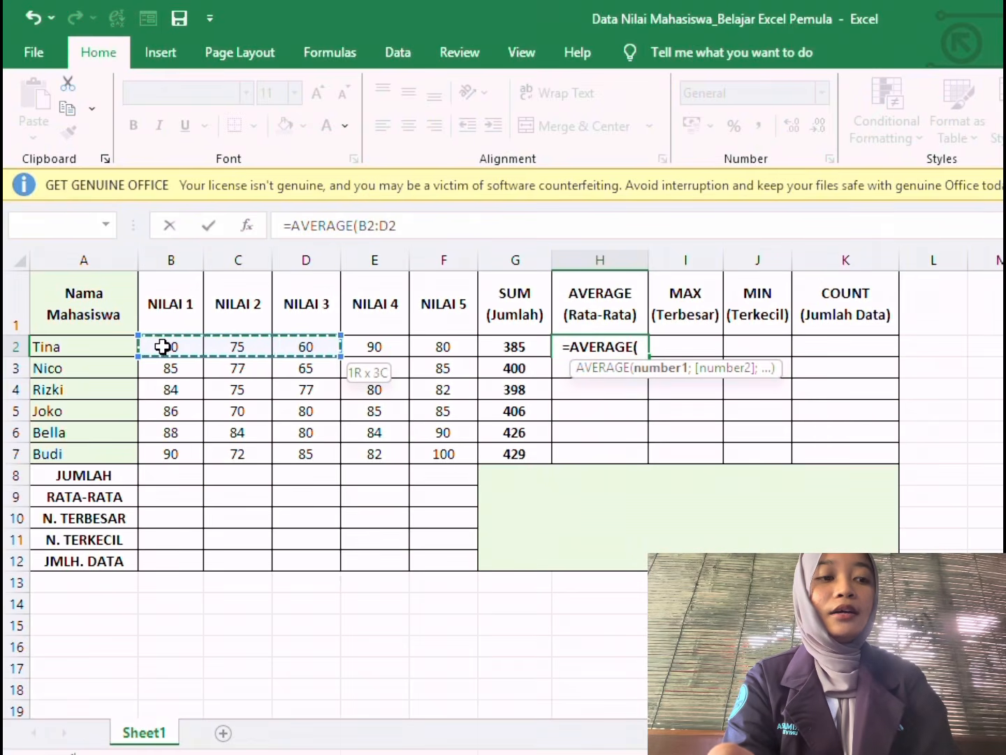
key(shift+Right)
key(shift+Right)
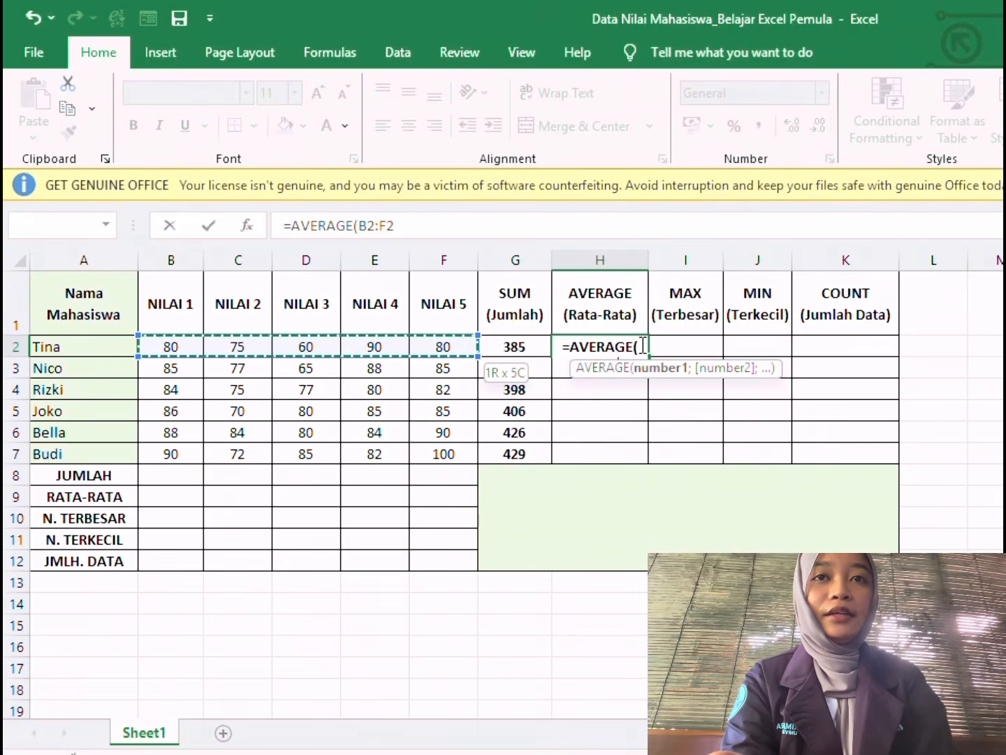
text())
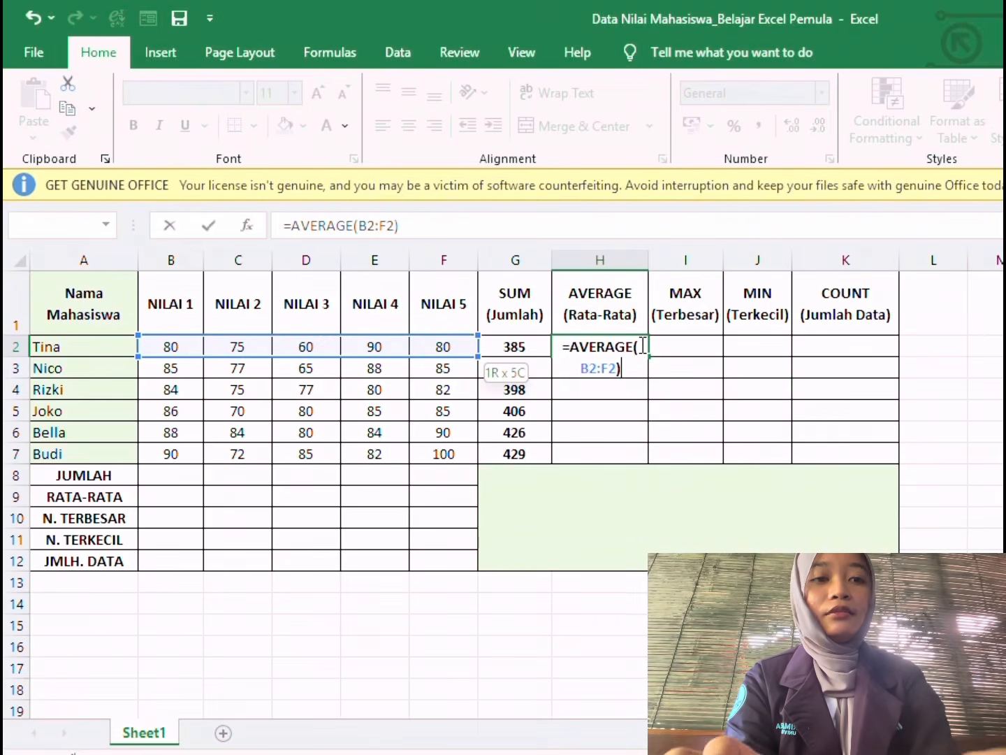
key(Return)
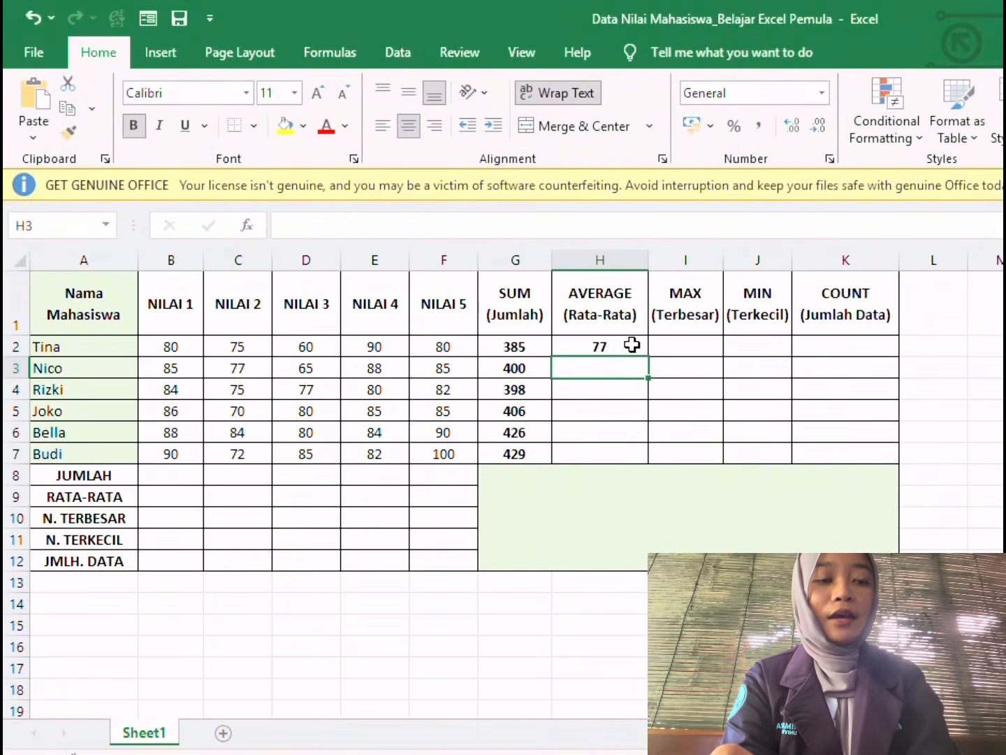
Fill the full-range AVERAGE formula from H2 down through H7 and check the row references in H3
click(598, 343)
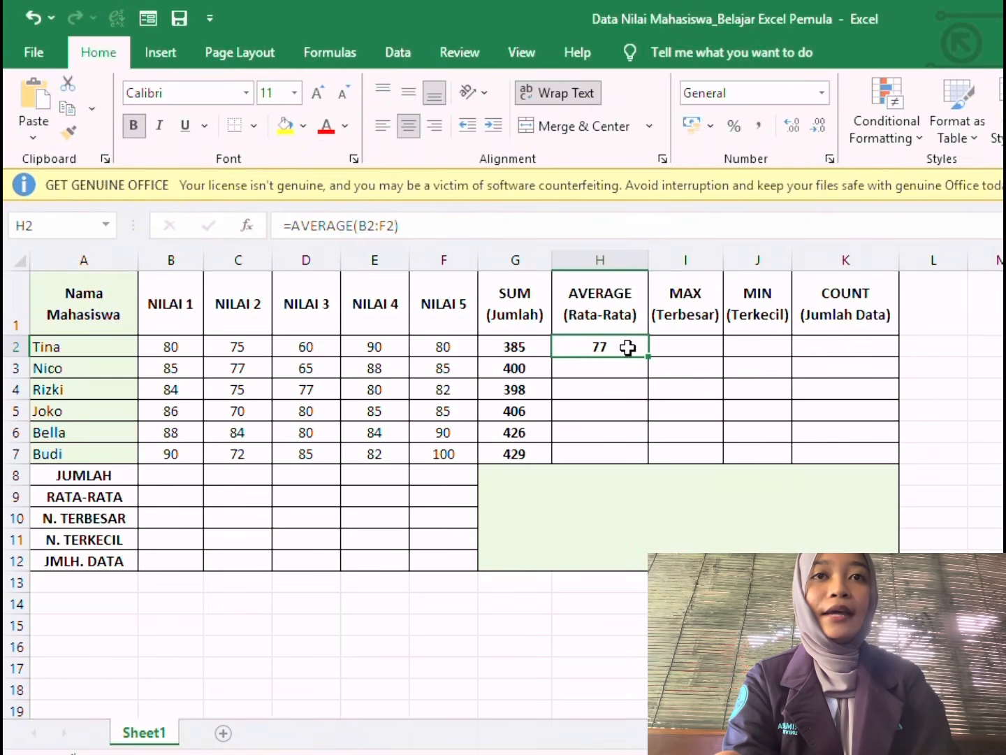
click(615, 365)
click(610, 341)
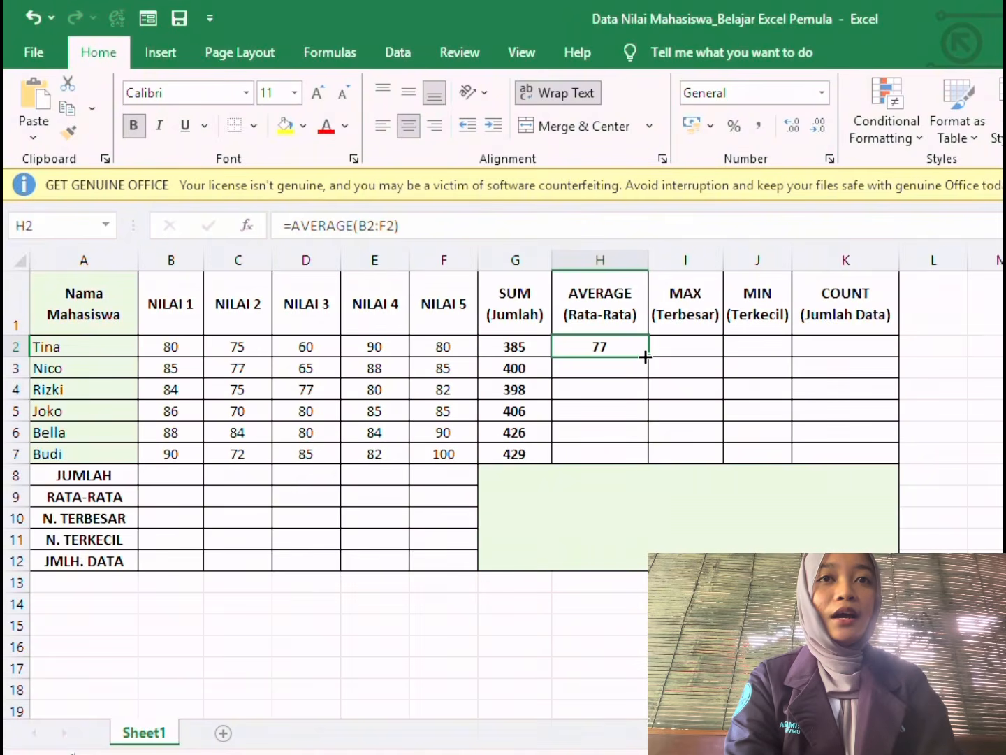
drag(645, 356, 648, 457)
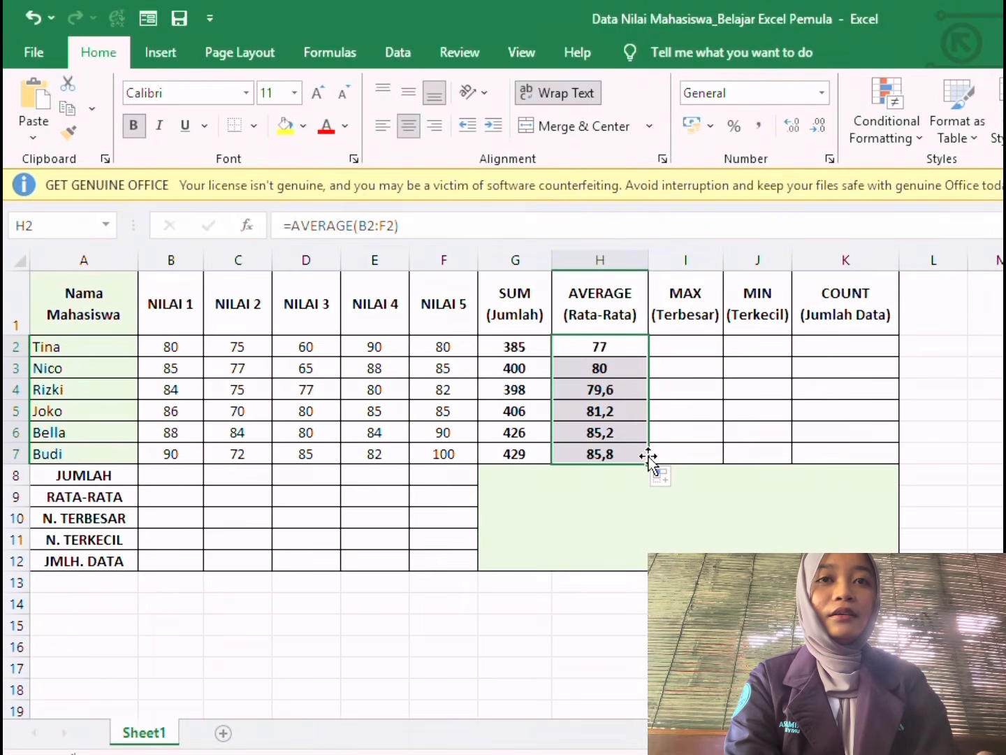
click(616, 368)
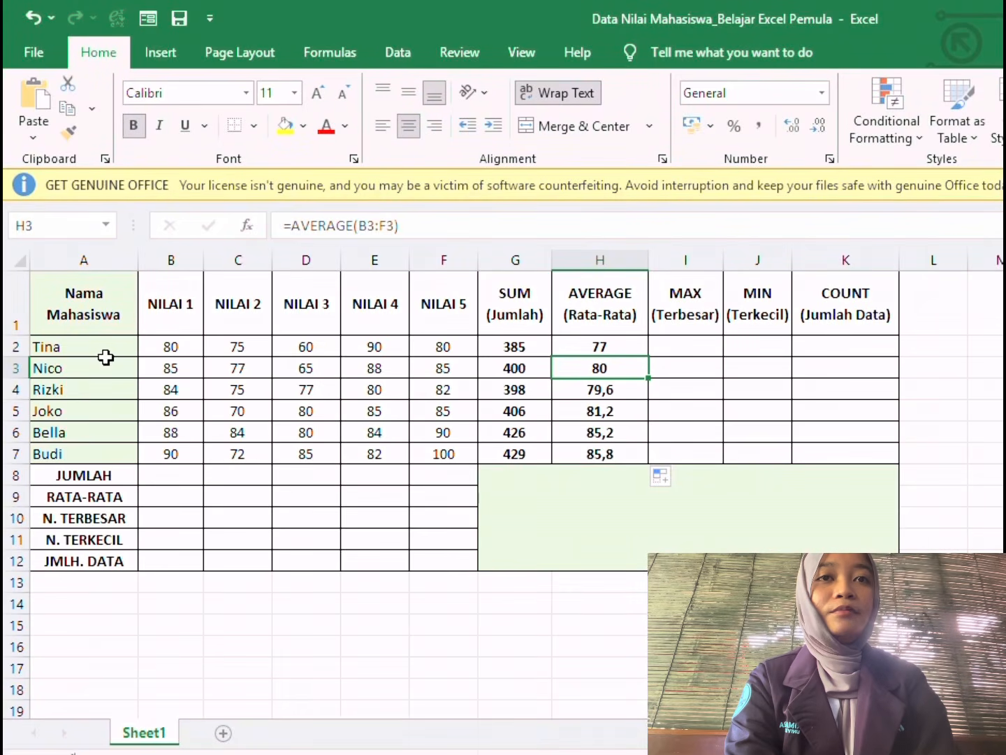
click(184, 369)
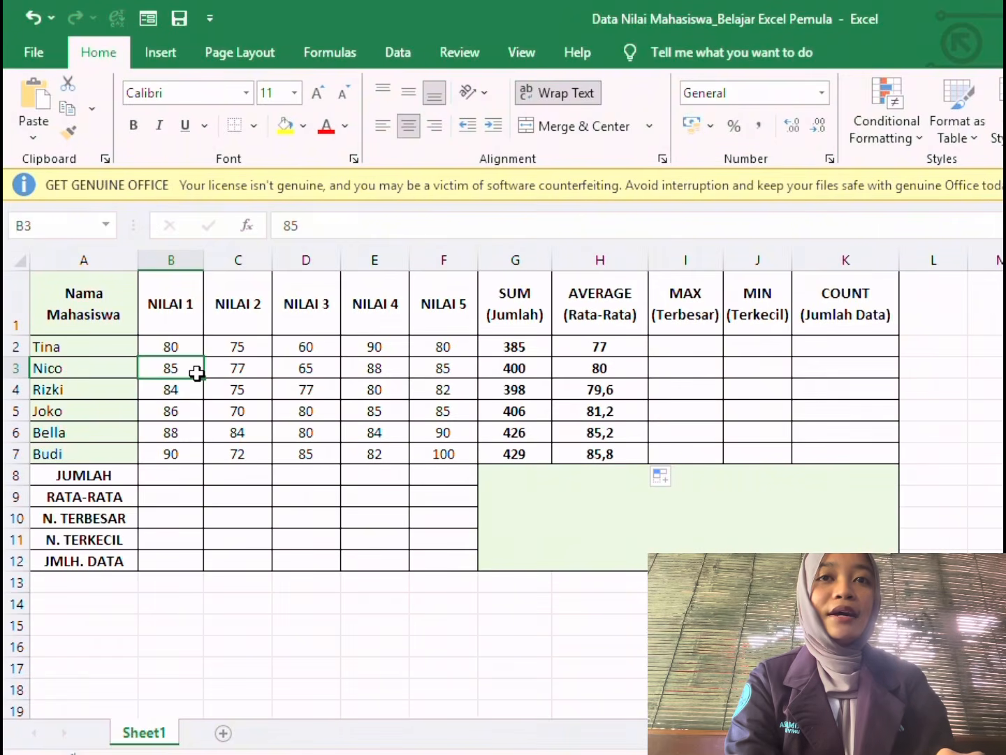
click(599, 368)
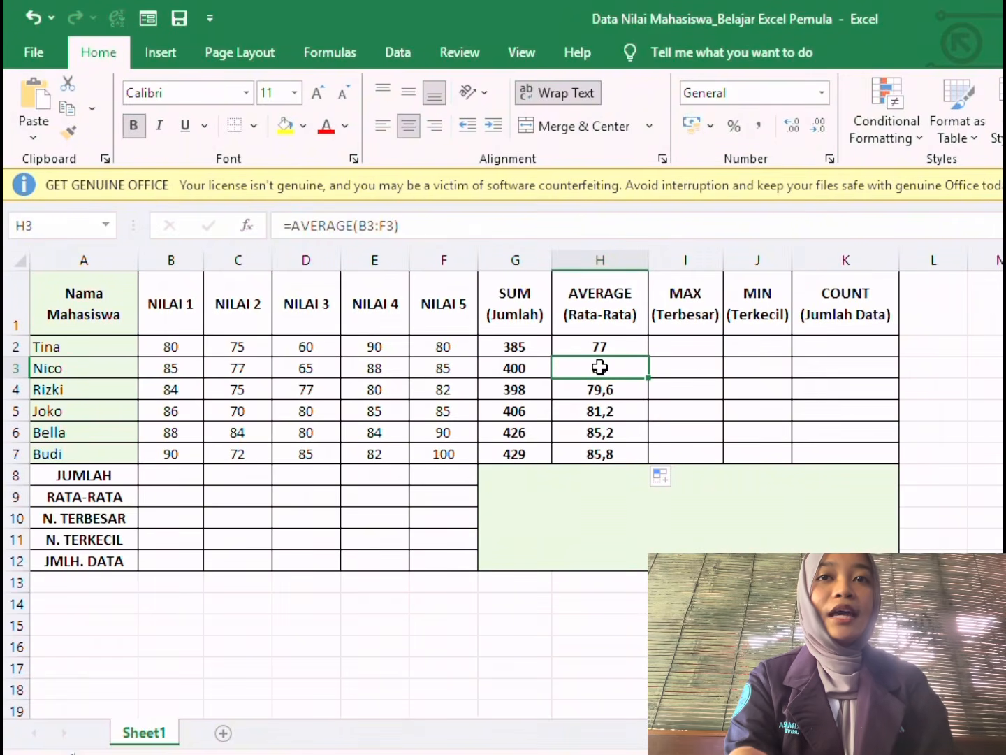
Rewrite H2's formula to average only NILAI 1, NILAI 3 and NILAI 5, as =AVERAGE(B2;D2;F2)
click(601, 346)
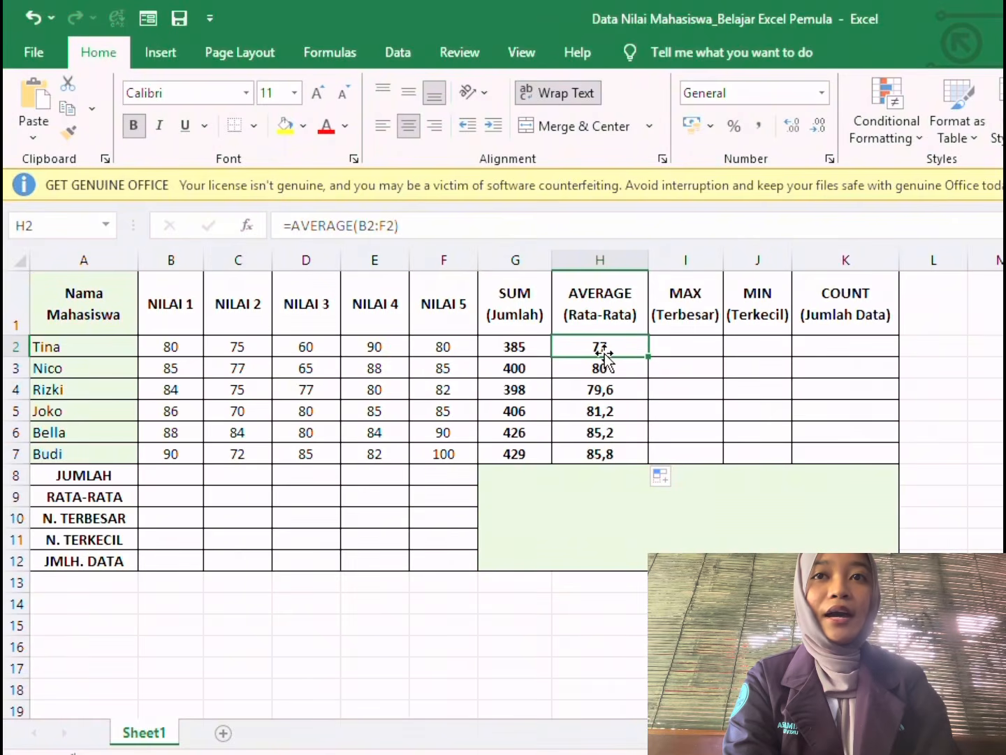
double_click(592, 349)
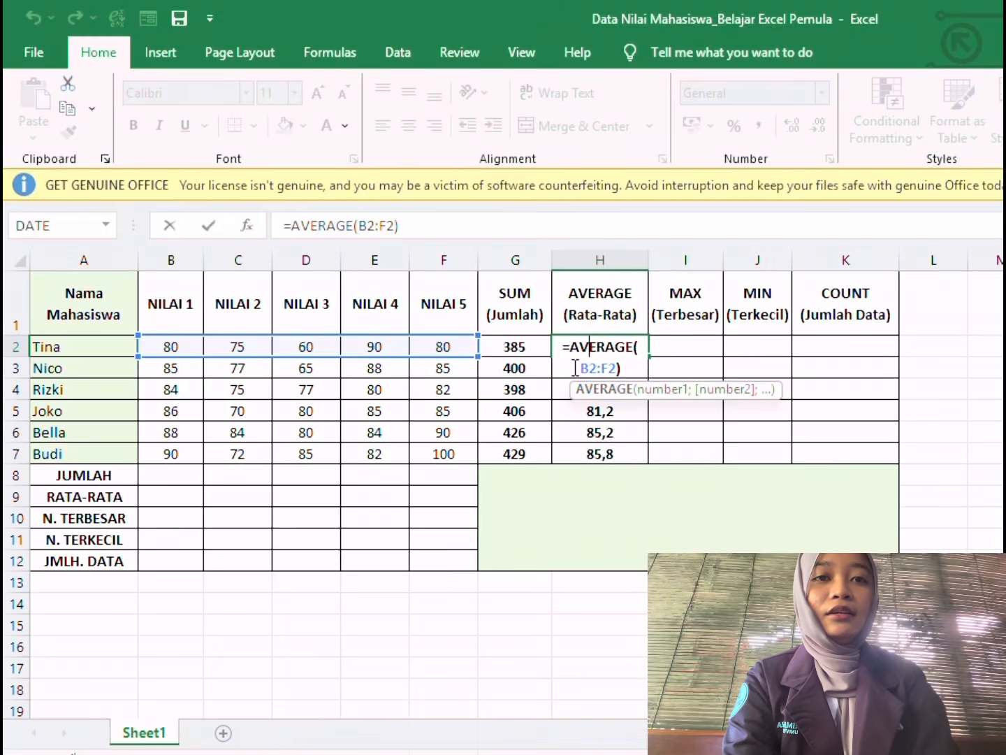
drag(576, 368, 629, 375)
key(BackSpace)
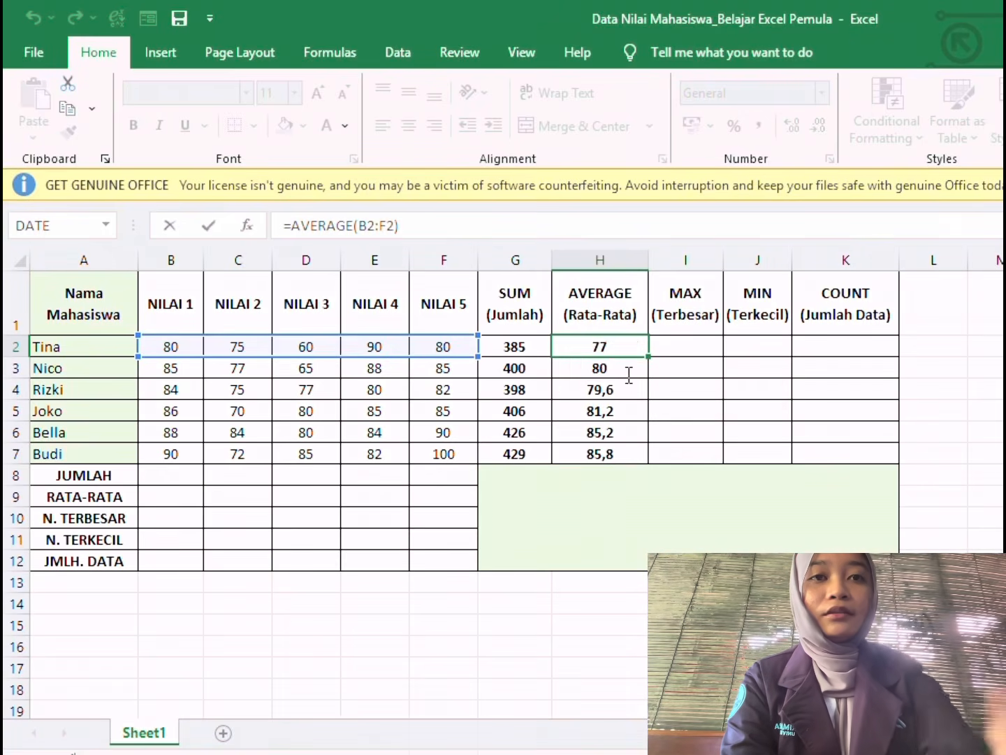
click(169, 342)
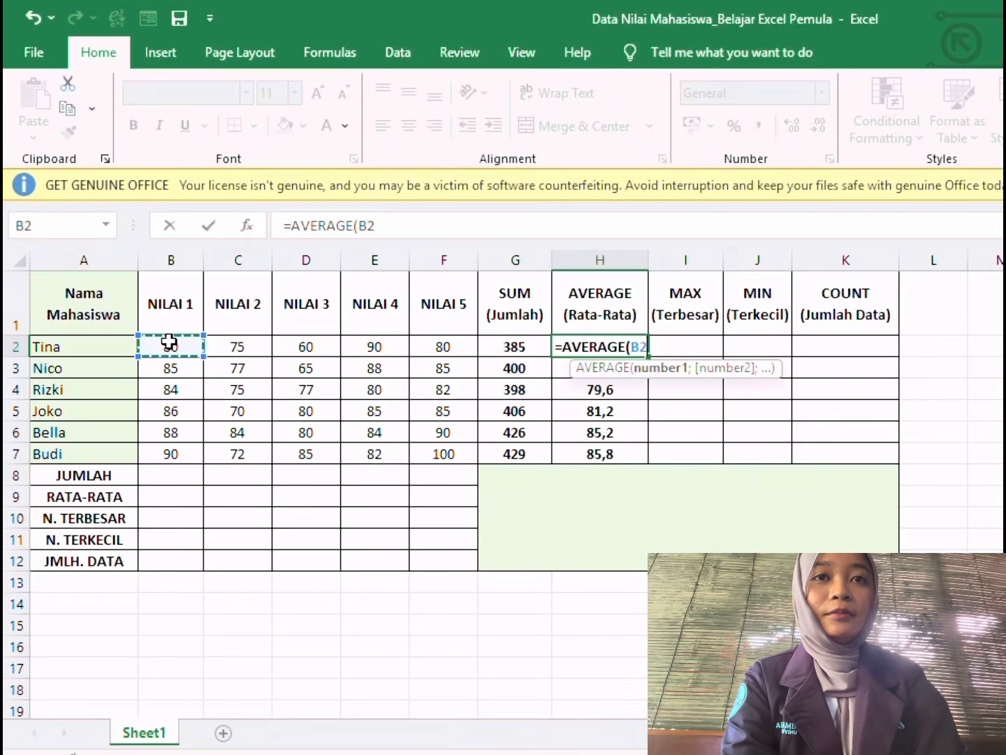
text(;)
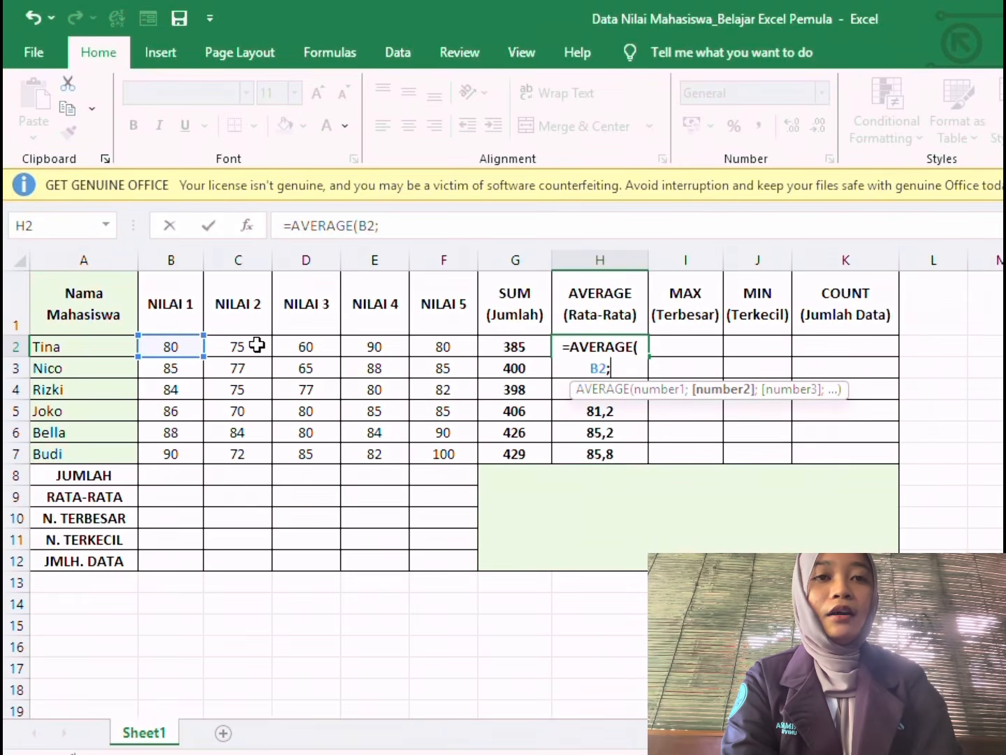
click(295, 347)
text(;)
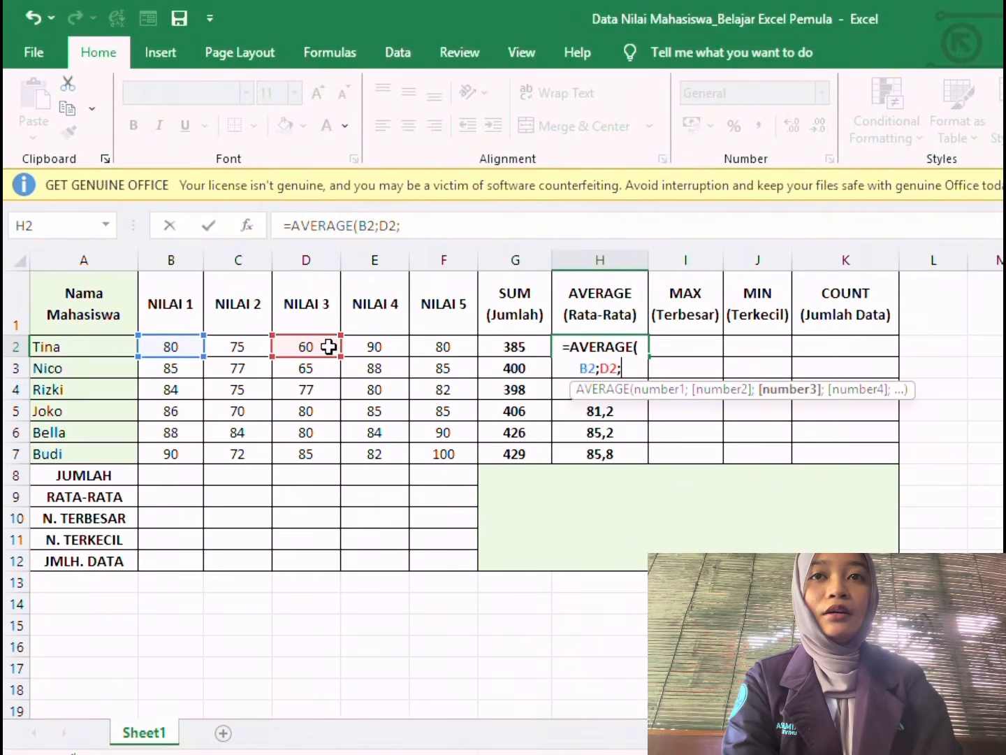
click(441, 344)
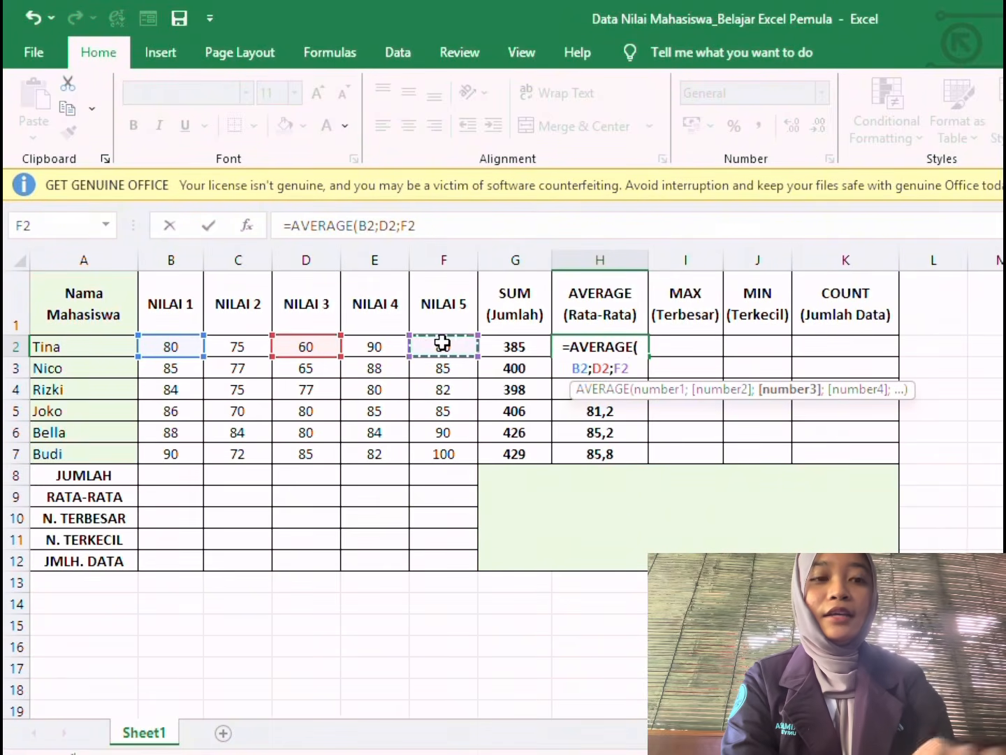
text())
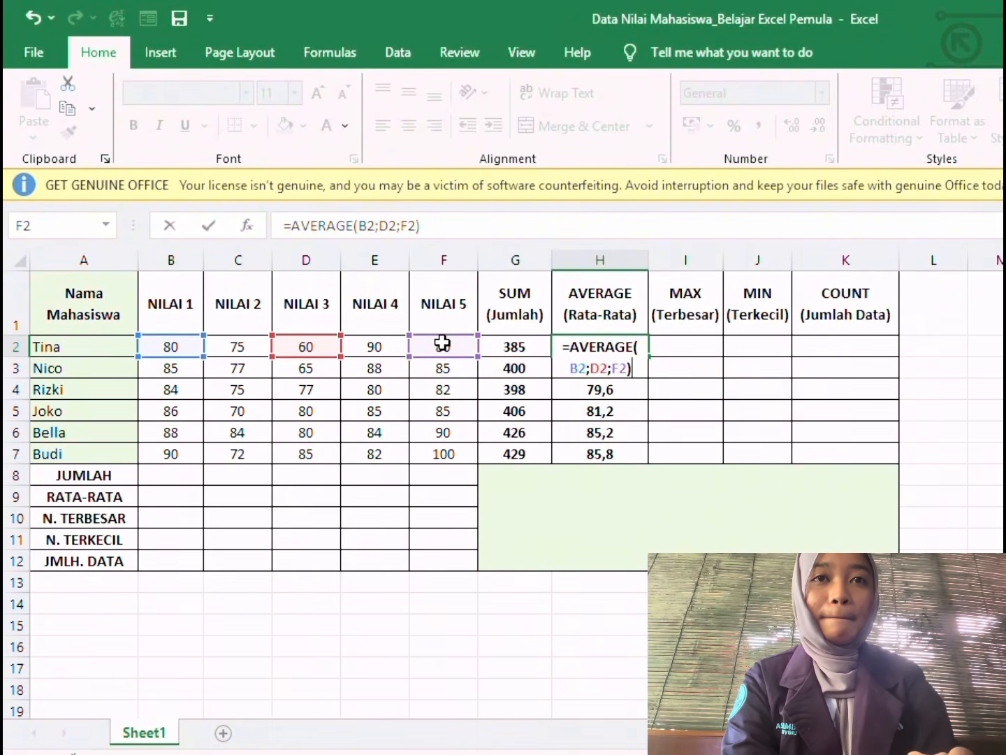
key(Return)
Fill the separate-cell AVERAGE formula from H2 down through H7 and check the references in H2 and H3
click(639, 346)
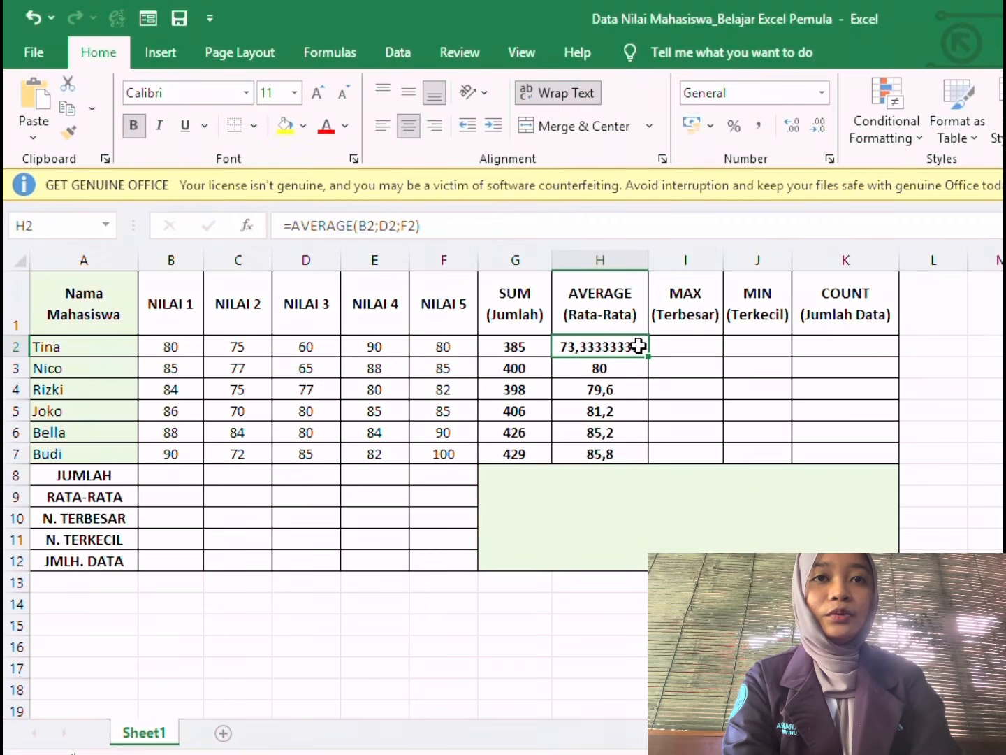
click(619, 365)
click(615, 393)
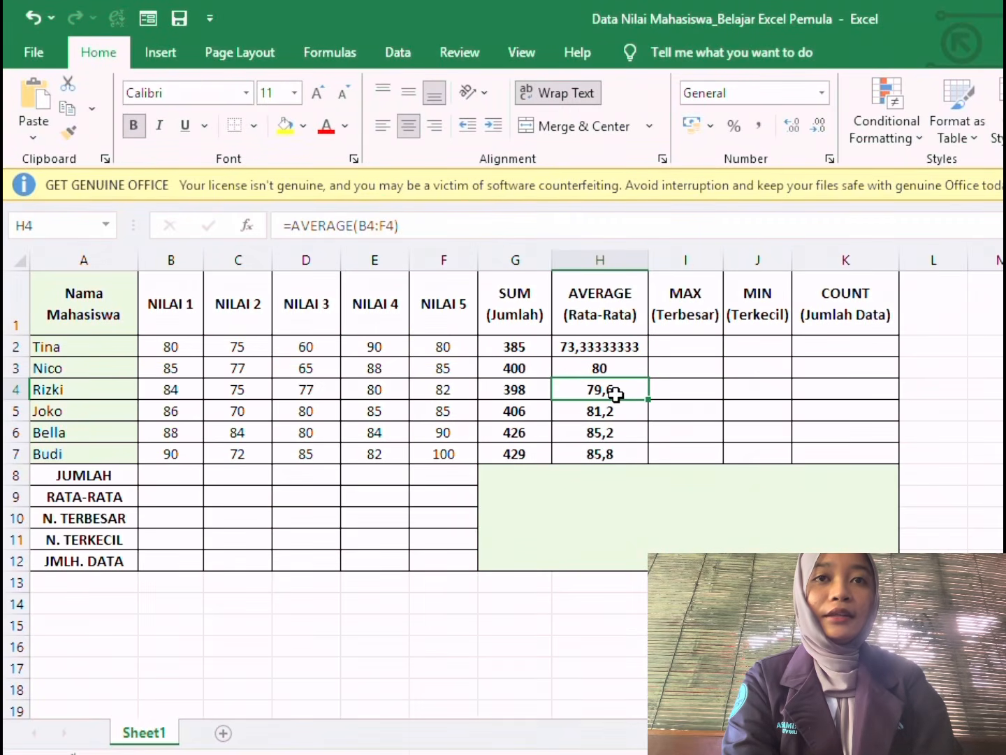
click(608, 346)
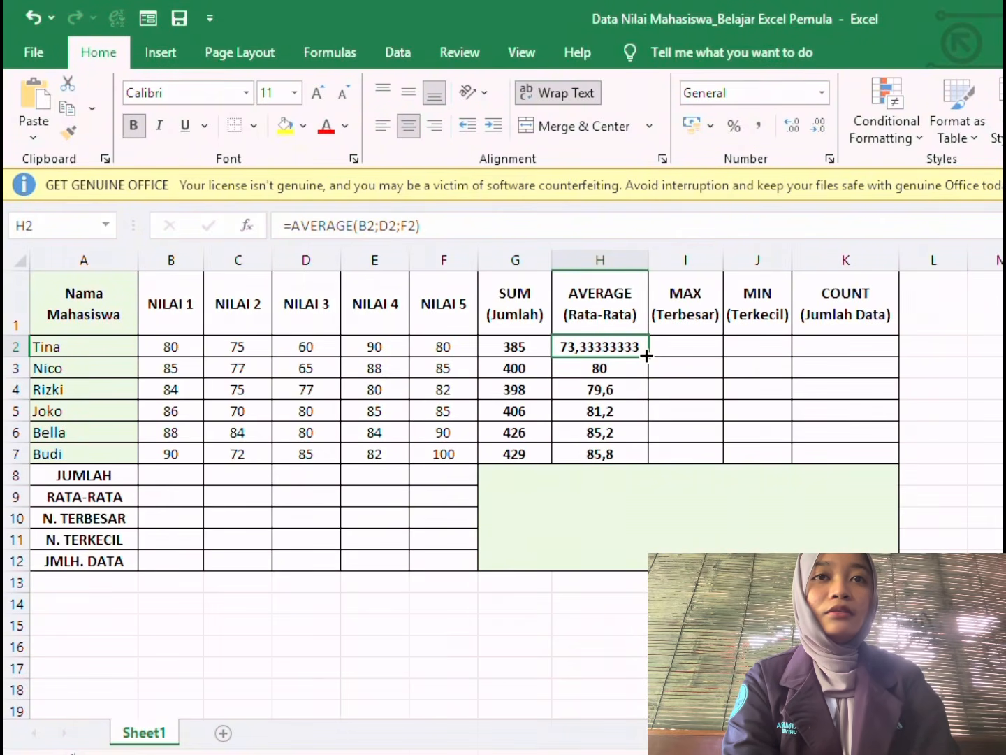
drag(646, 355, 646, 454)
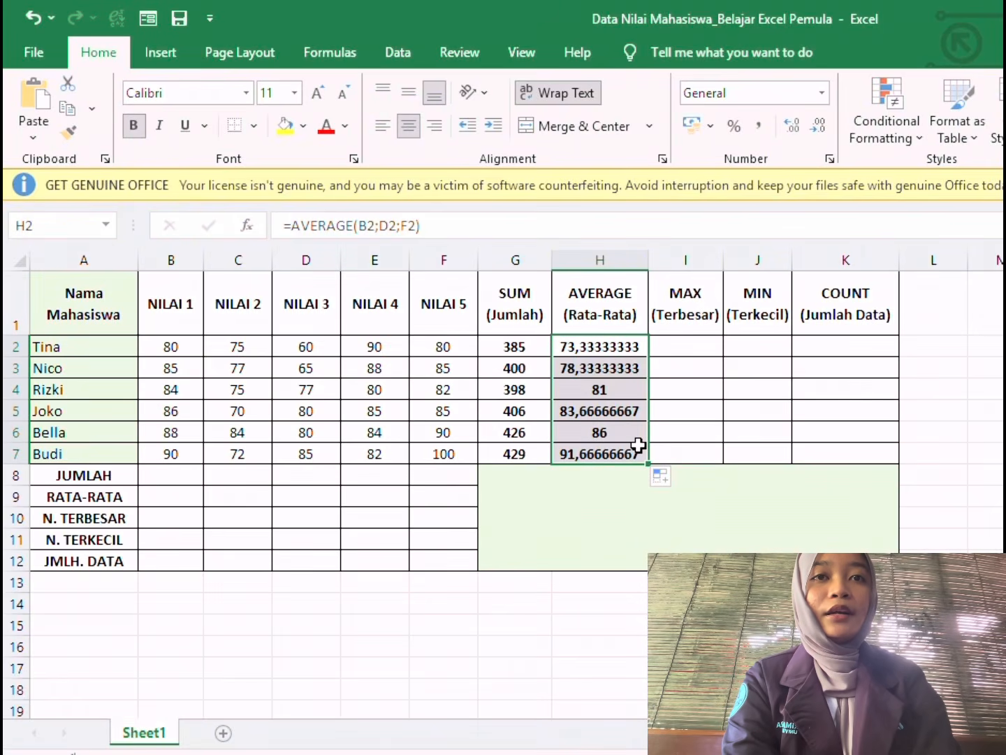
click(605, 360)
click(605, 345)
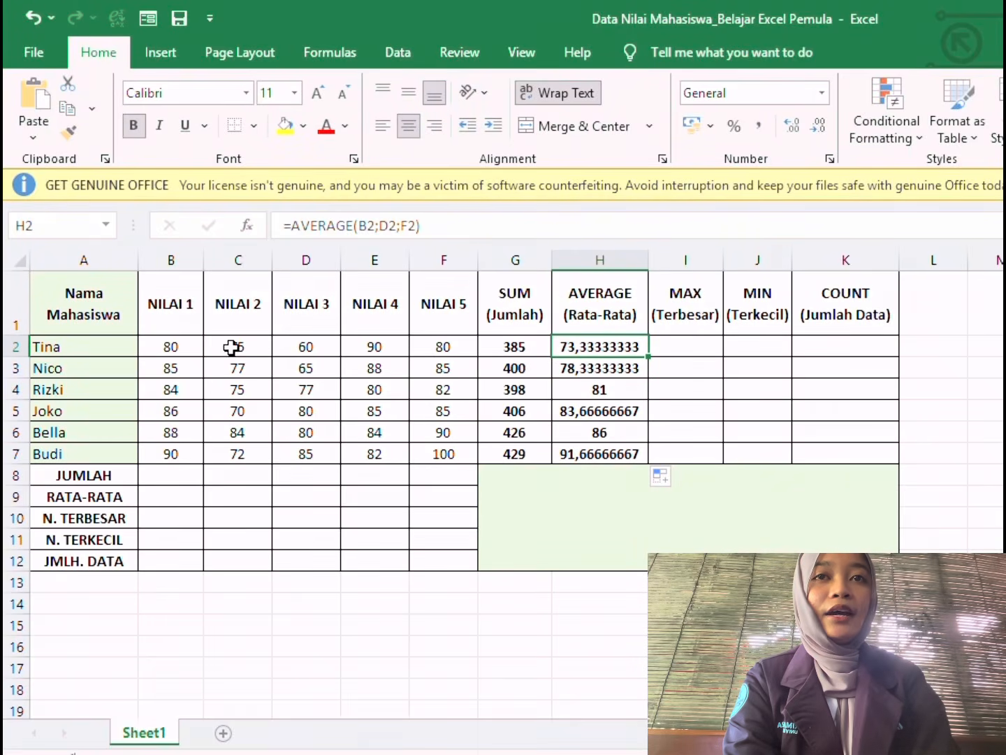
click(588, 372)
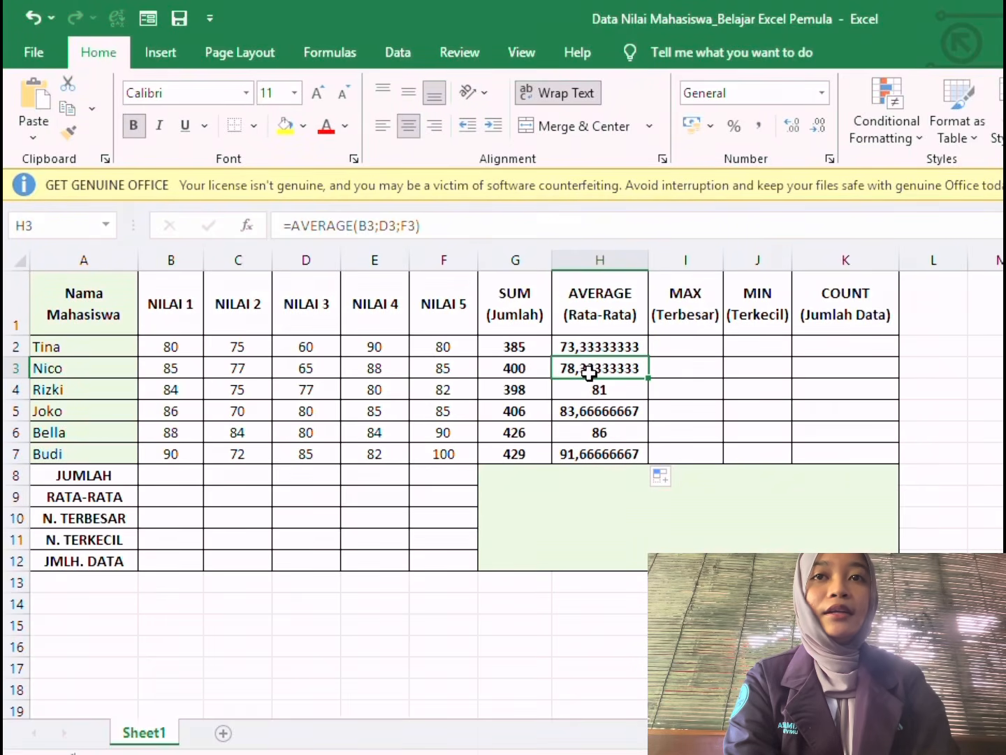
click(592, 345)
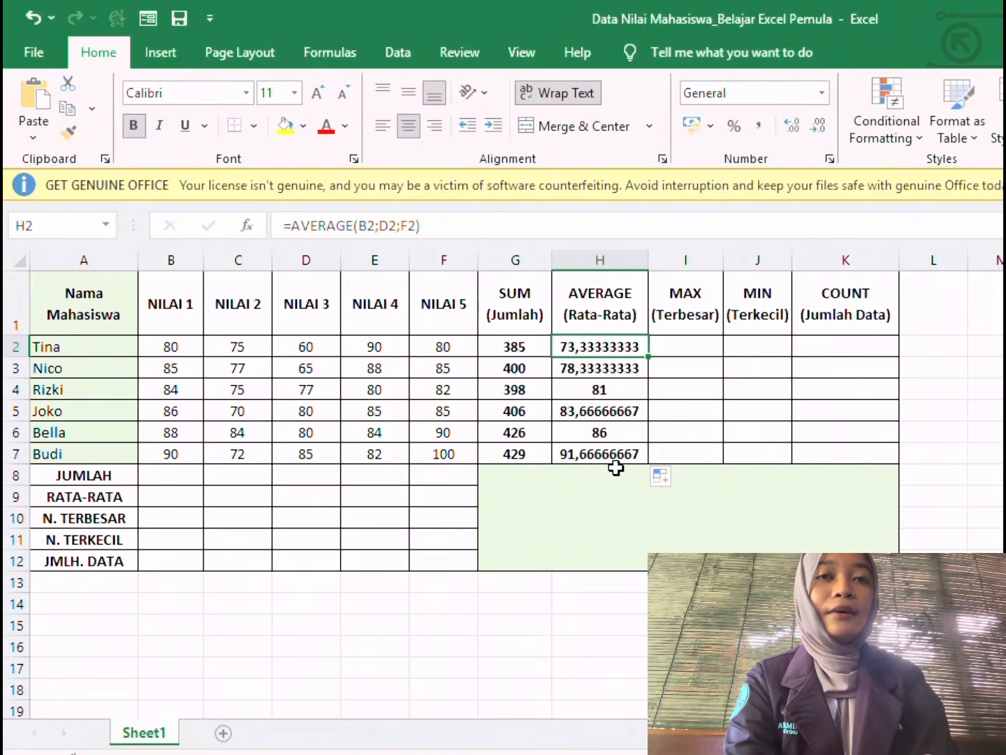
Change H2's AVERAGE formula back to the full score range, =AVERAGE(B2:F2), and reselect H2
double_click(607, 350)
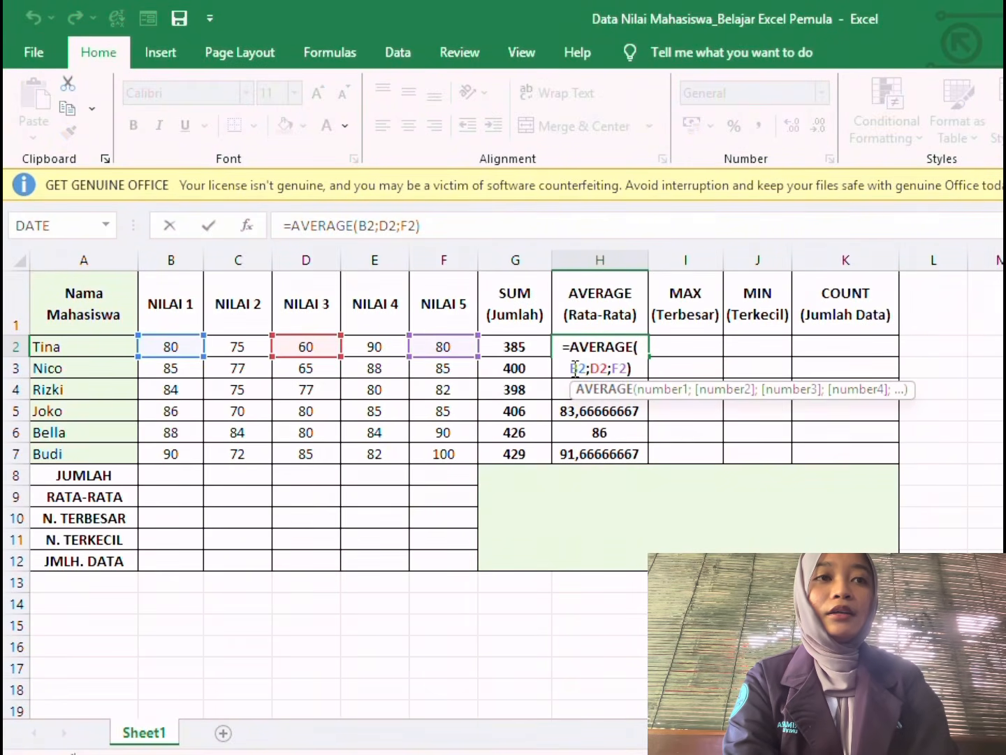
drag(575, 368, 648, 374)
key(BackSpace)
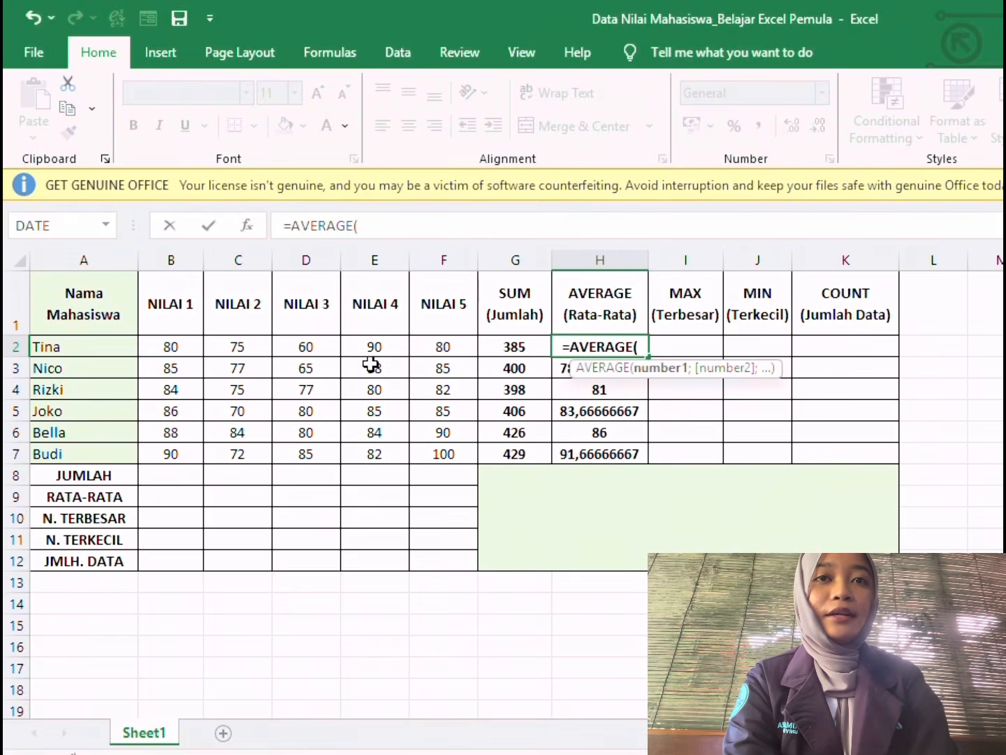
drag(186, 343, 189, 343)
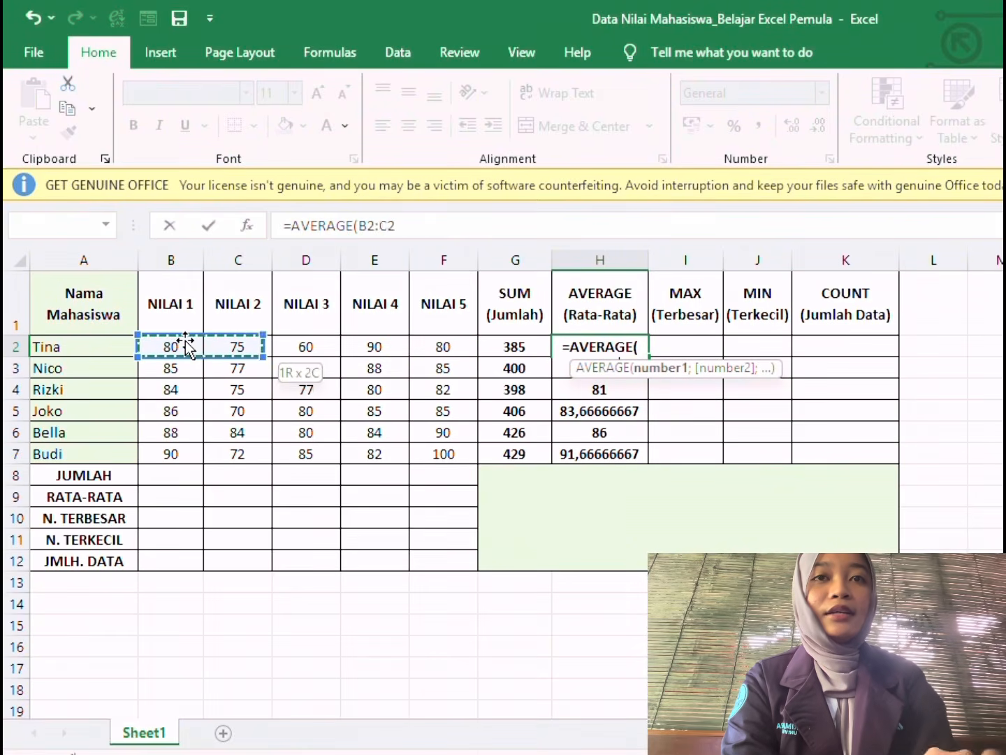
key(shift+Right)
key(shift+Right)
key(shift+Right)
text())
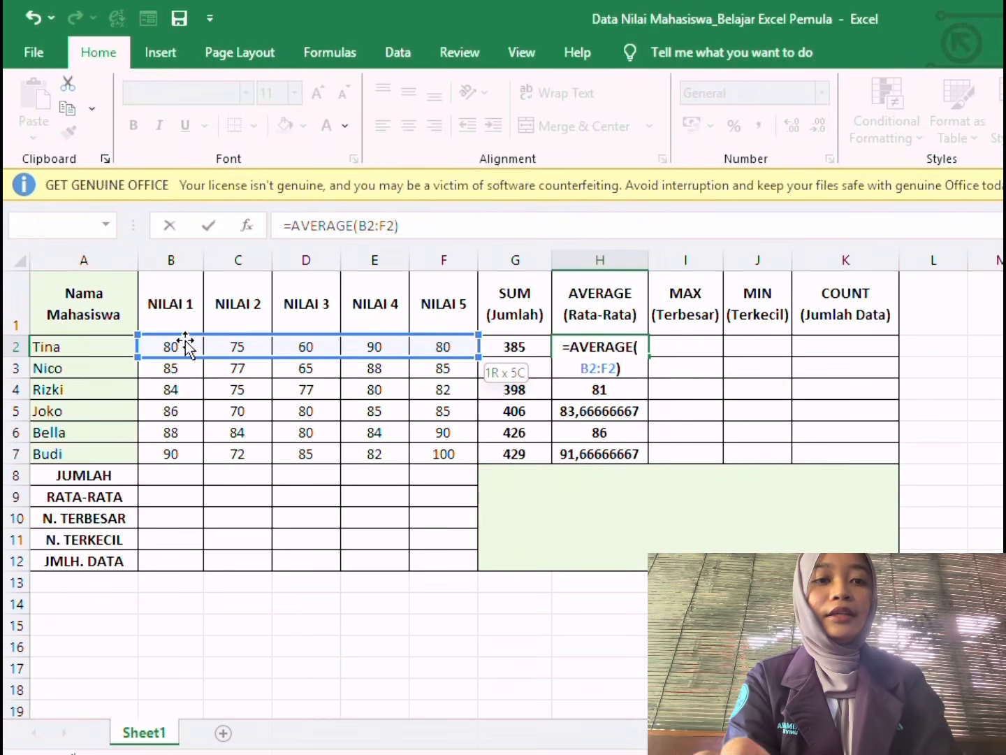
key(Return)
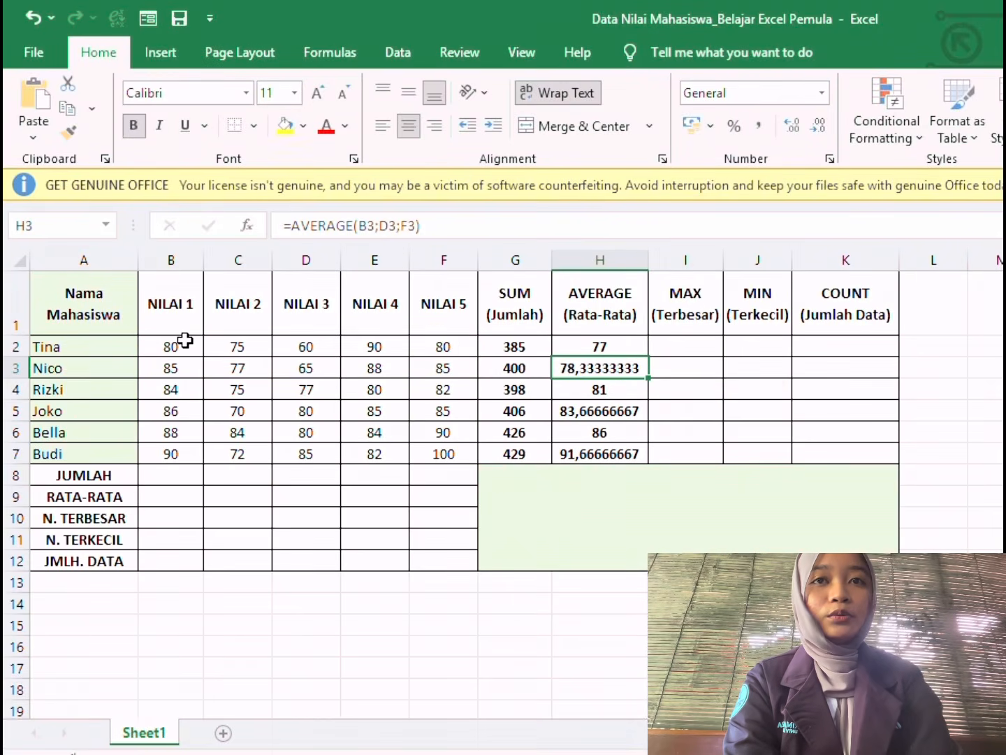
click(596, 332)
click(602, 345)
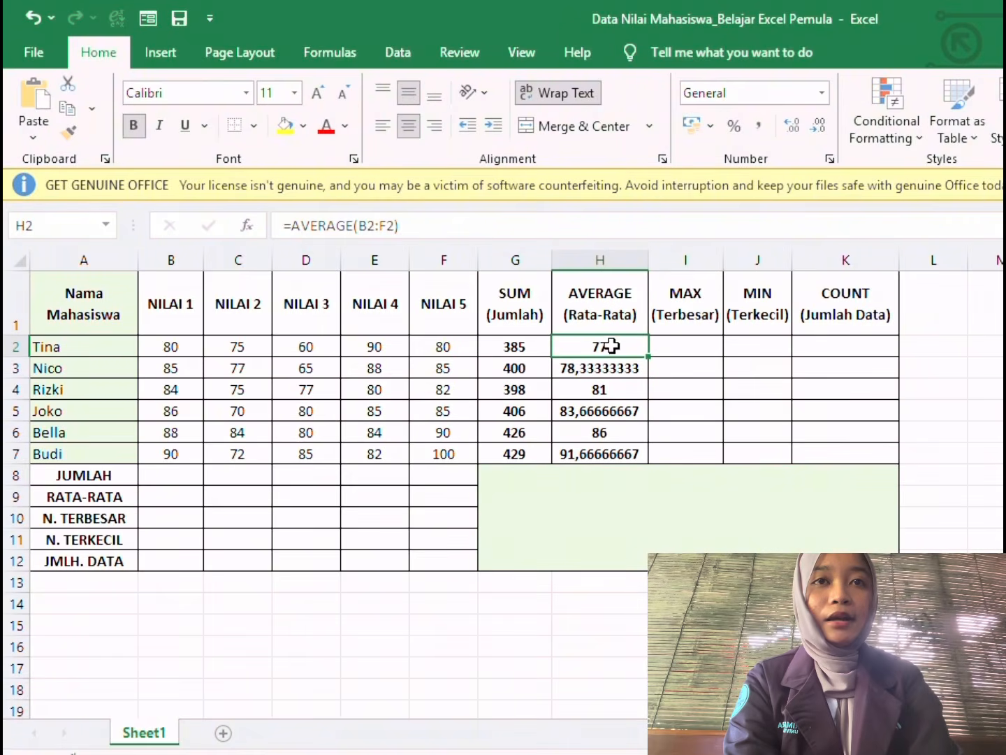
Fill H2's full-range AVERAGE formula down through H7 for all students
click(634, 375)
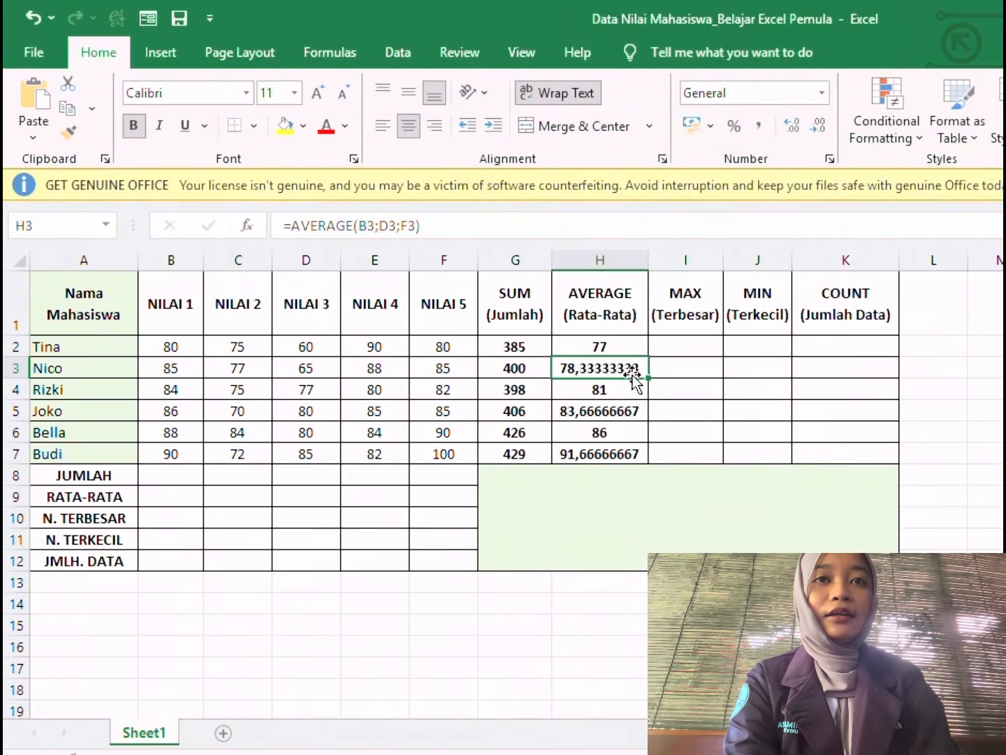
click(612, 351)
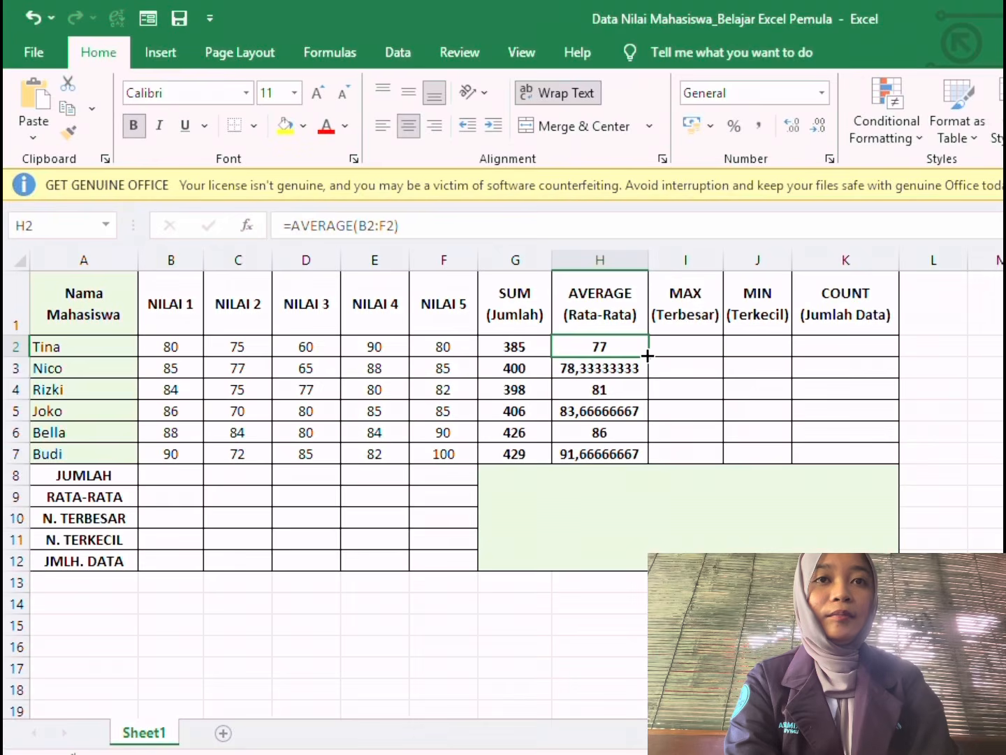
drag(648, 355, 639, 465)
click(622, 351)
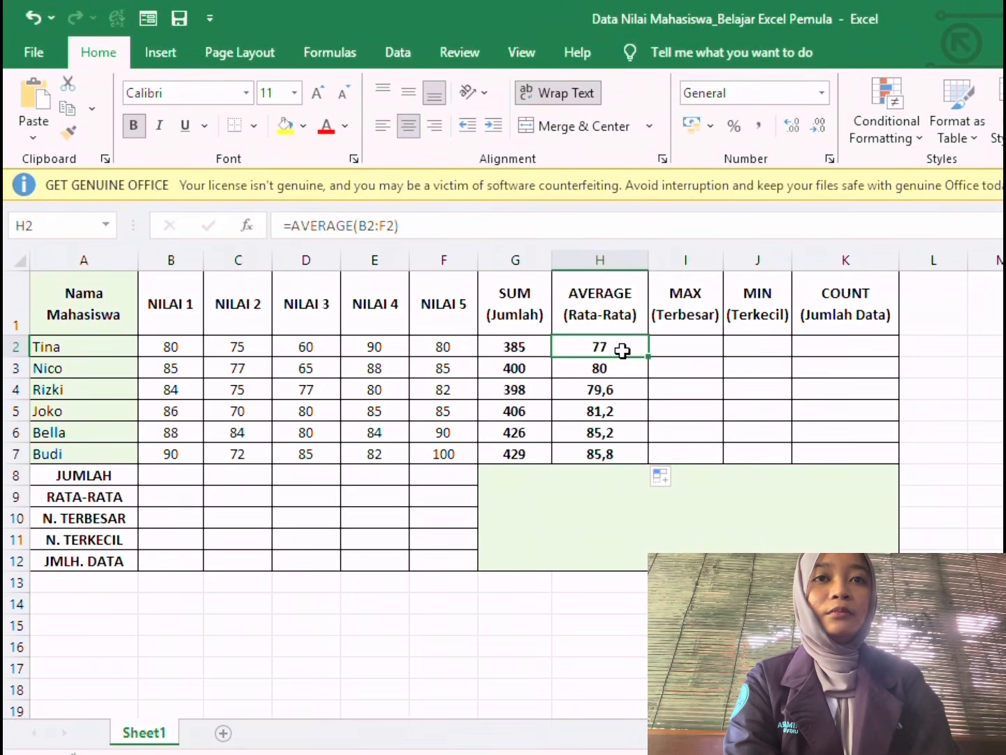
Compare the SUM formulas in column G with the AVERAGE formulas in column H, mainly G2 against H2
click(680, 354)
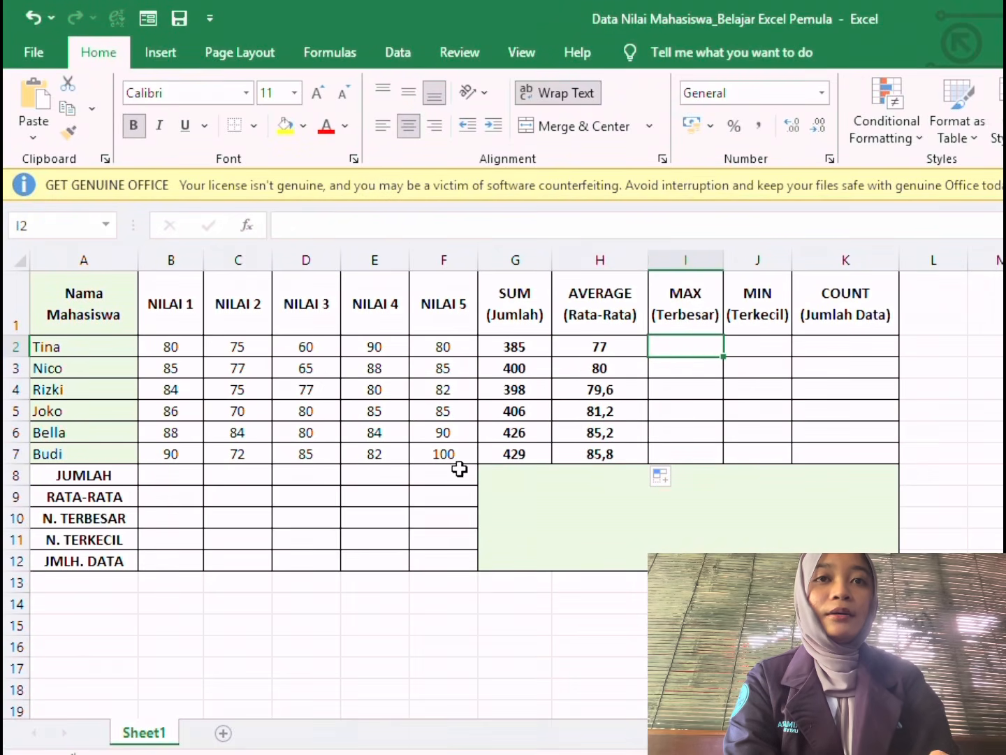
click(501, 343)
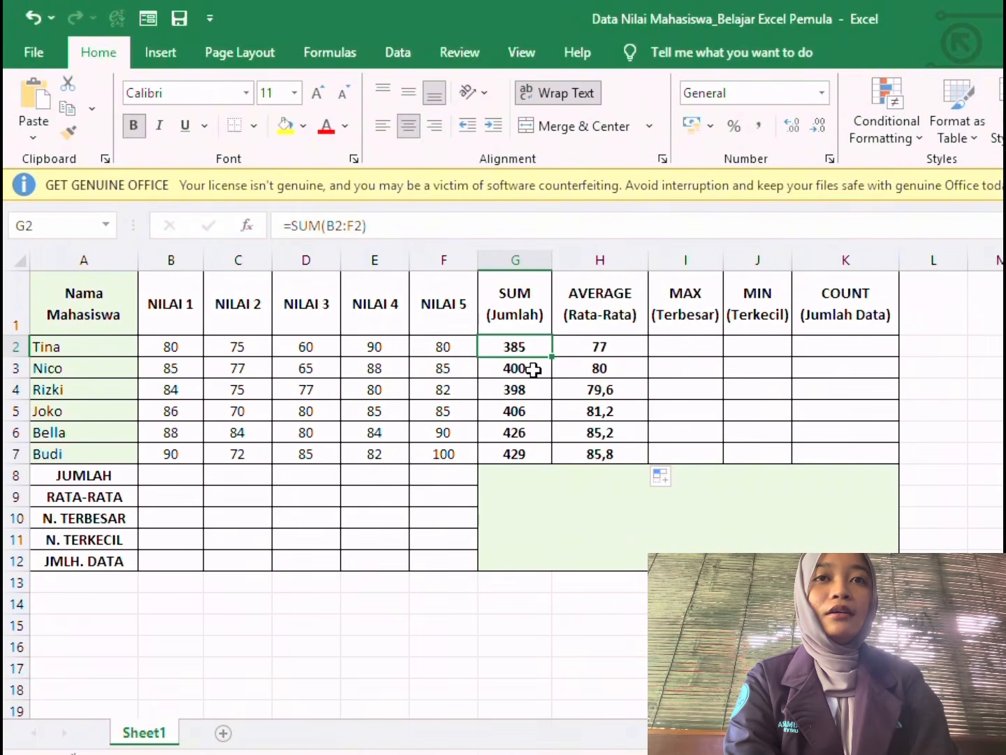
click(591, 349)
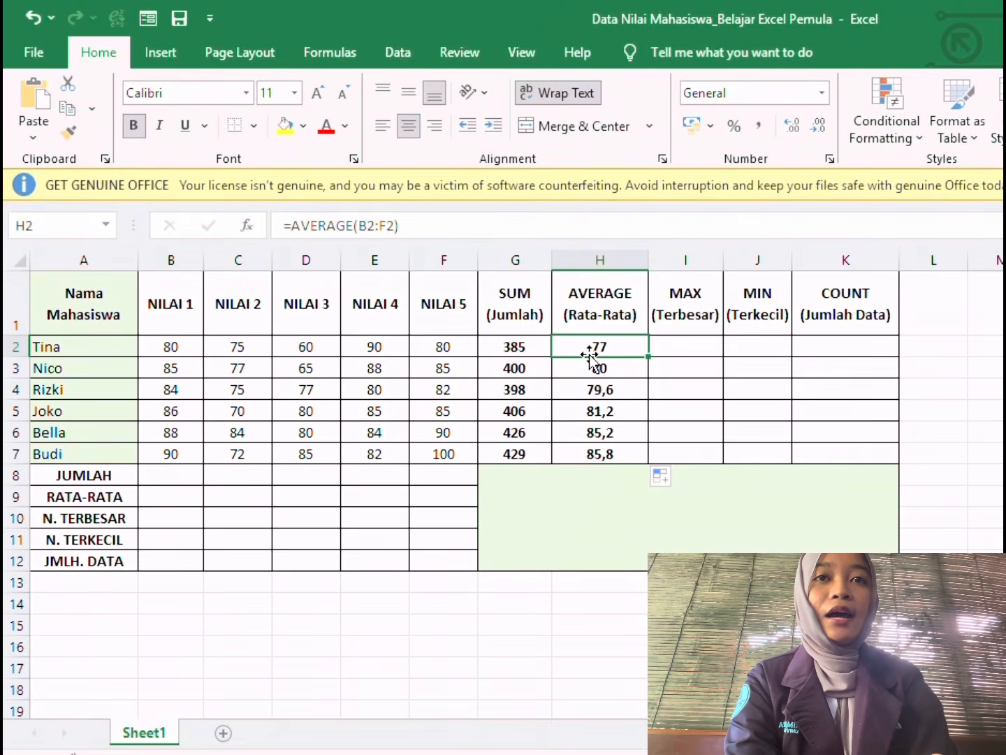
click(527, 349)
click(532, 429)
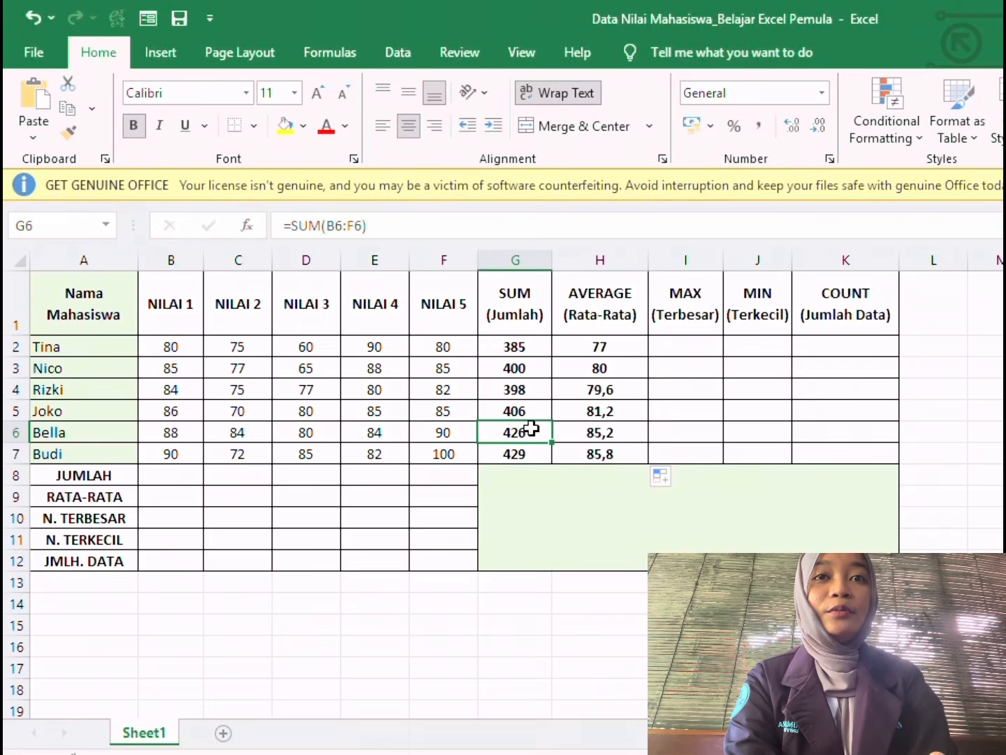
click(524, 347)
click(569, 348)
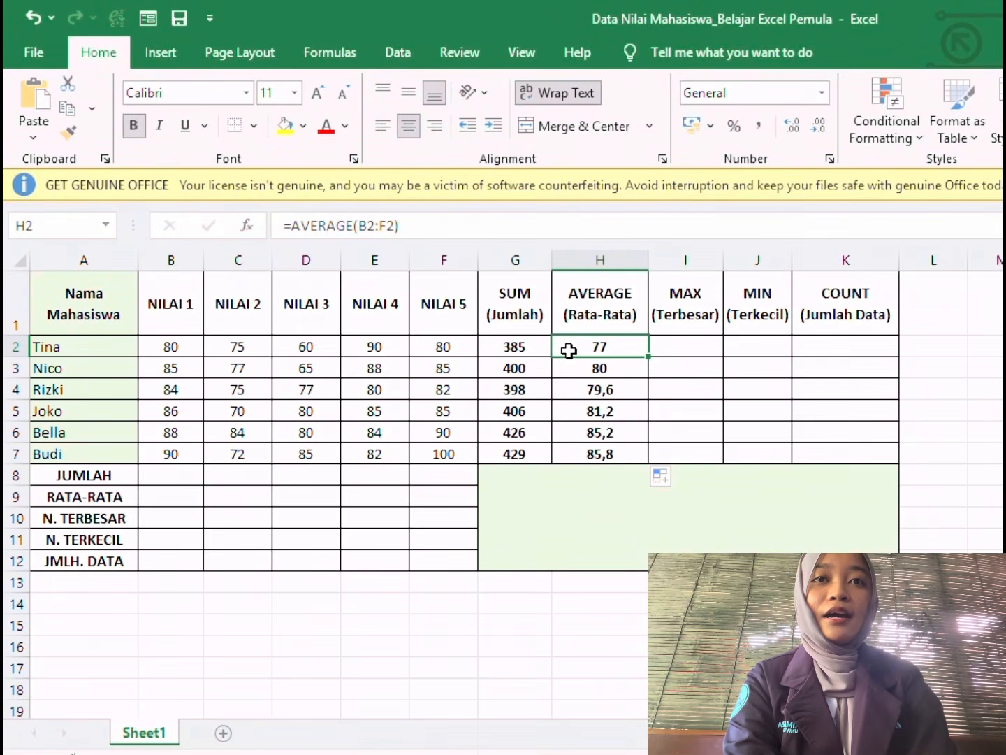
click(533, 347)
click(579, 348)
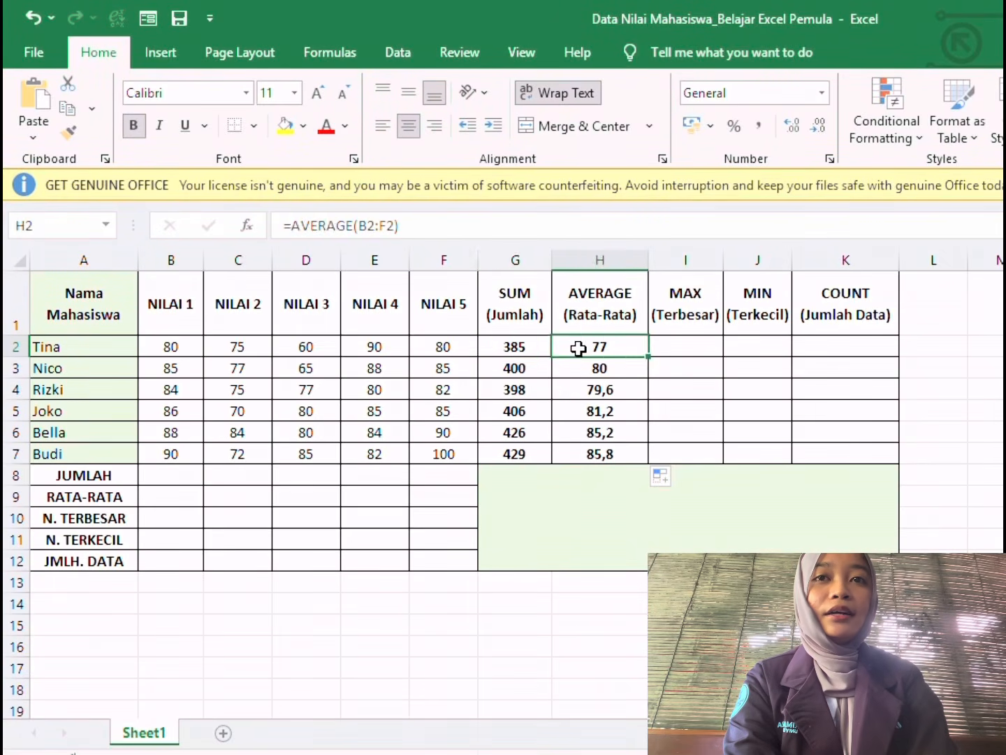
click(518, 343)
click(582, 352)
click(514, 343)
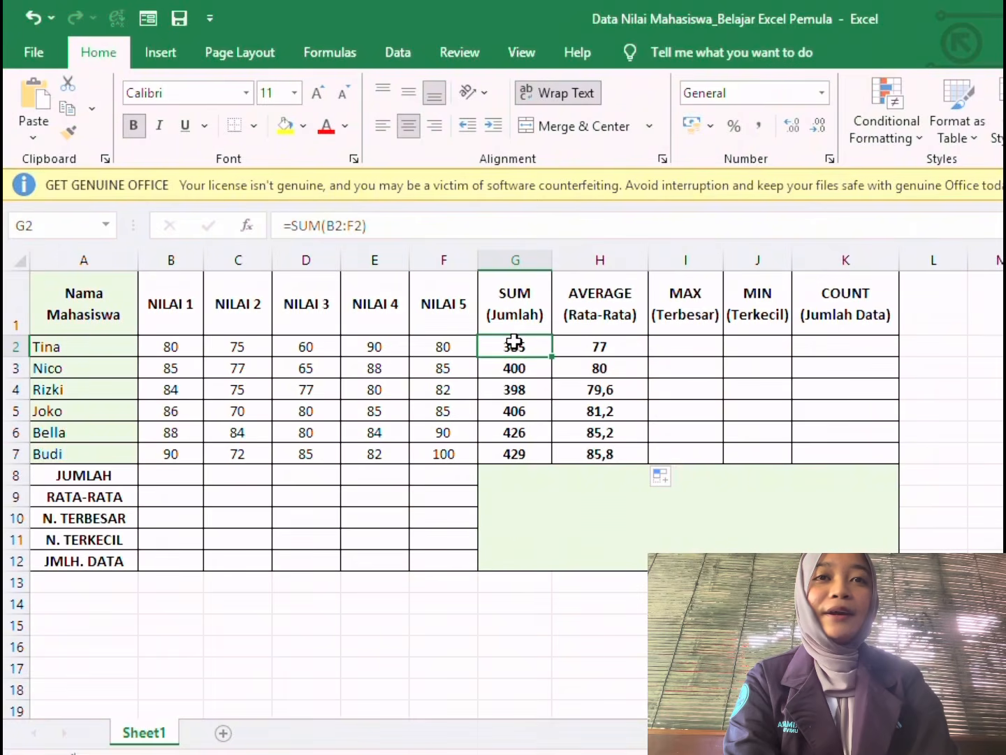
click(589, 342)
click(520, 341)
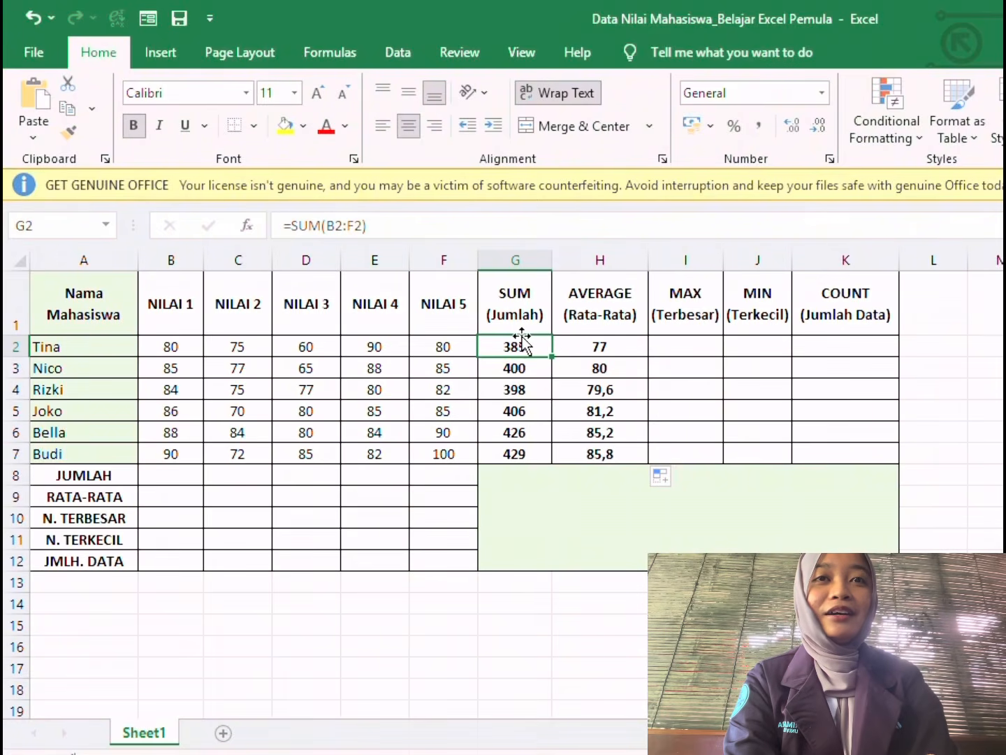
click(575, 344)
click(519, 346)
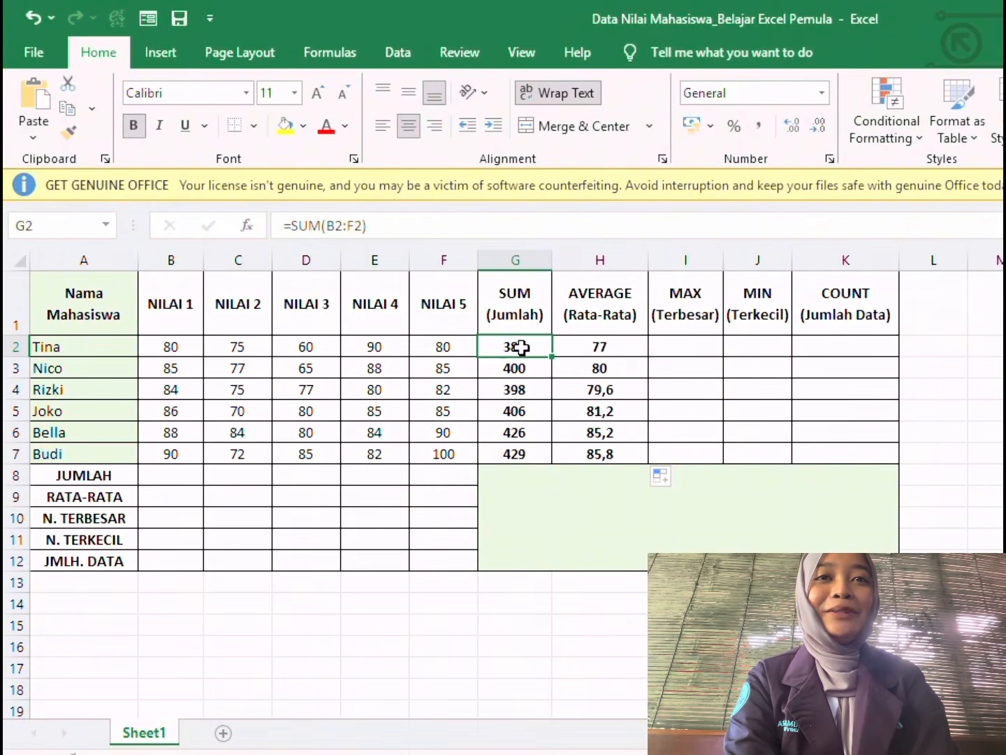
click(566, 350)
click(499, 343)
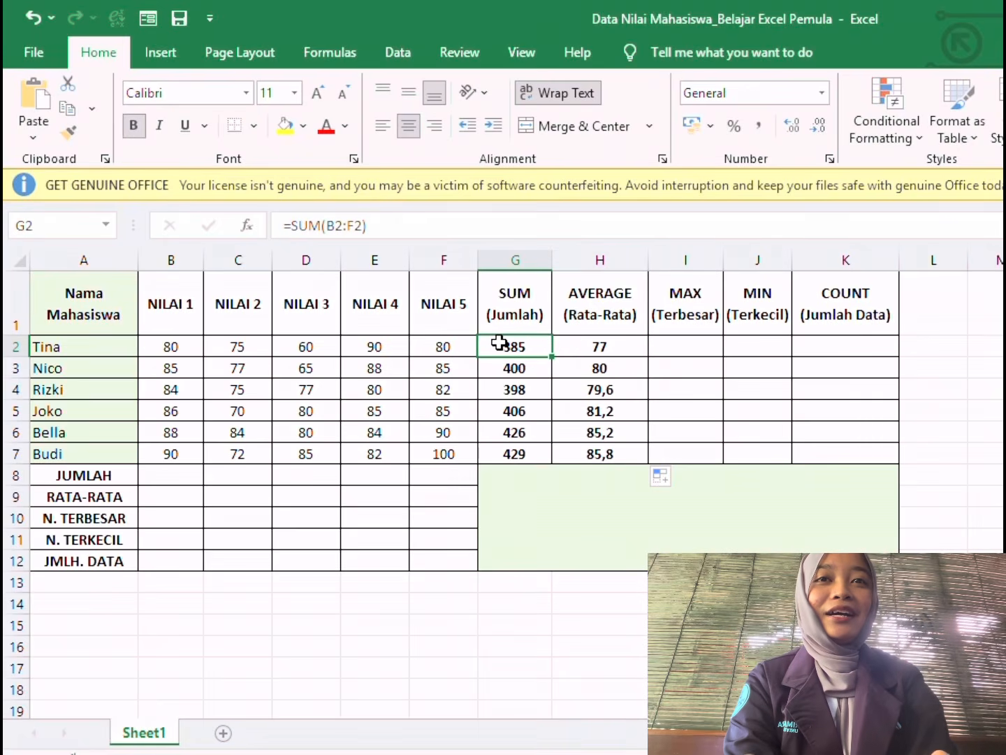
click(579, 346)
click(499, 346)
click(605, 349)
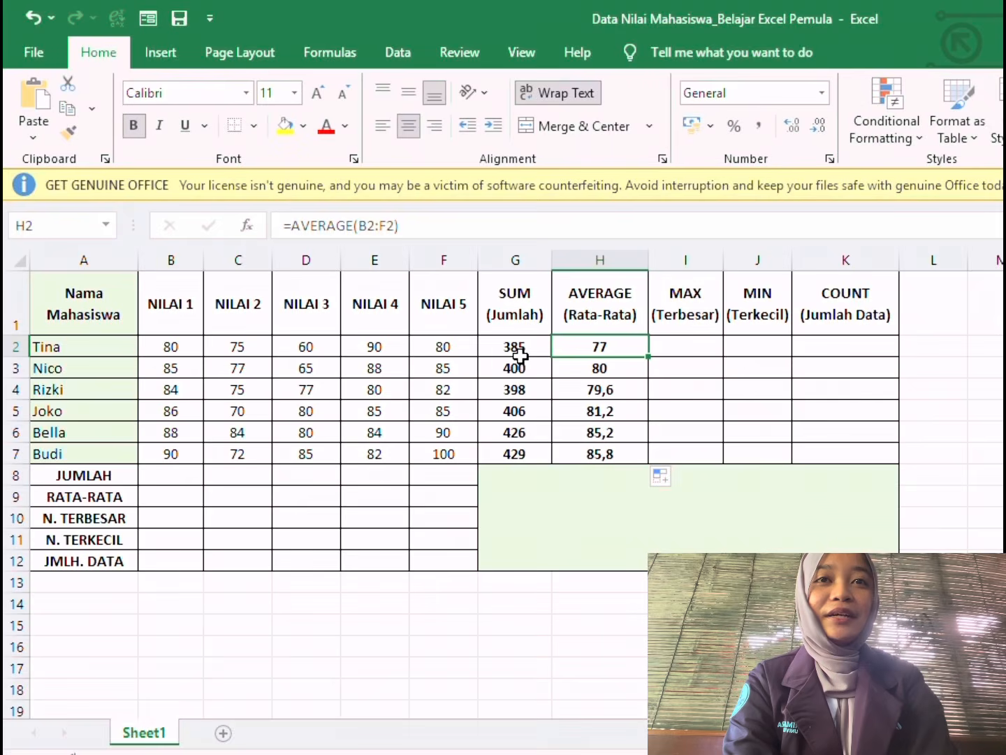
click(591, 453)
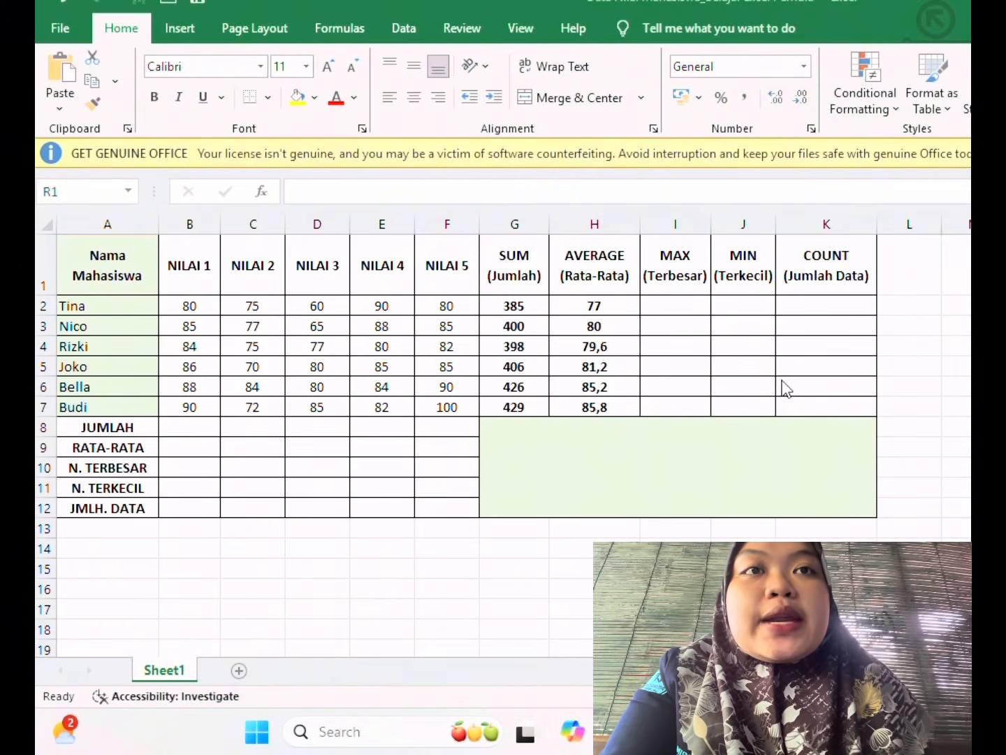
Enter =MAX(B2:F2) in I2 and fill it down through I7 to find each student's highest score
click(686, 306)
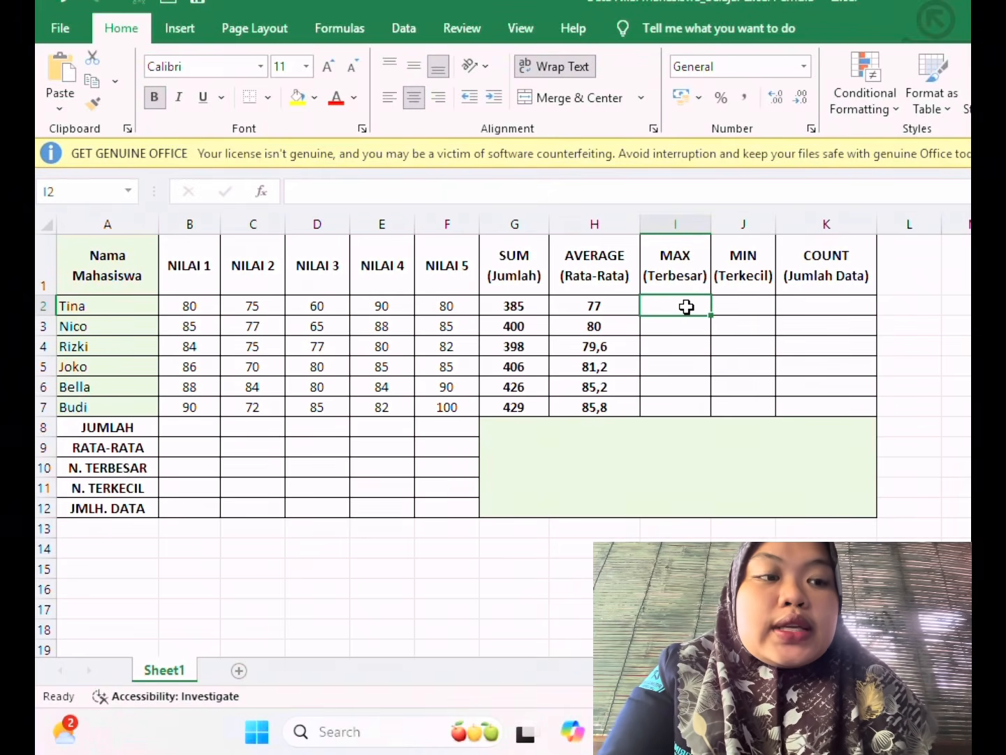
text(=)
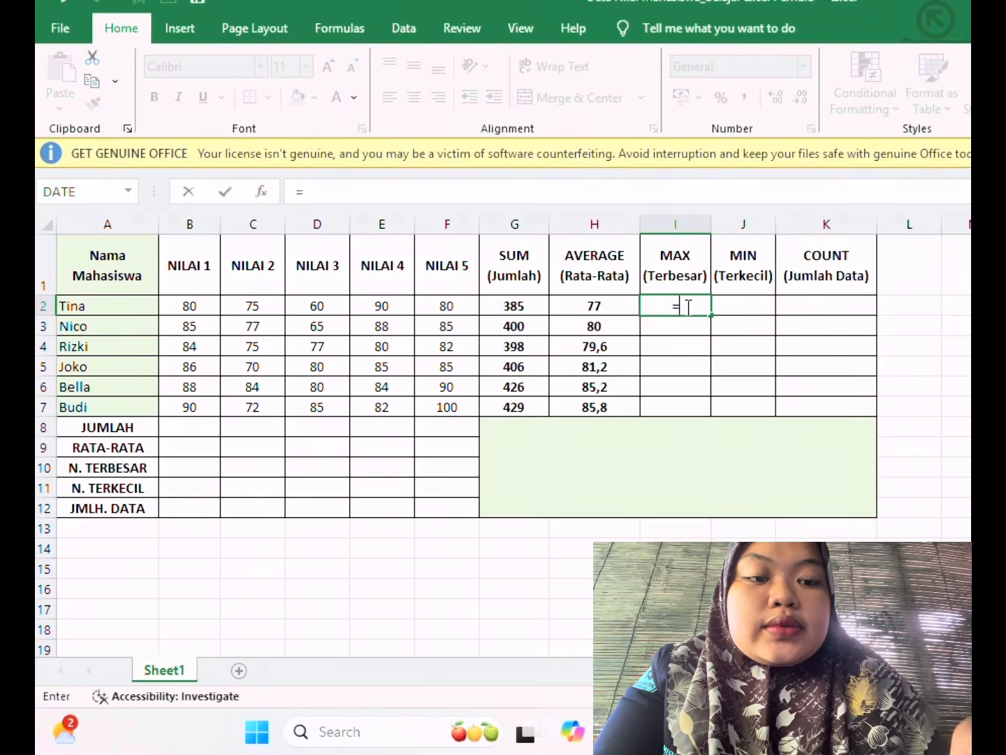
text(,ma)
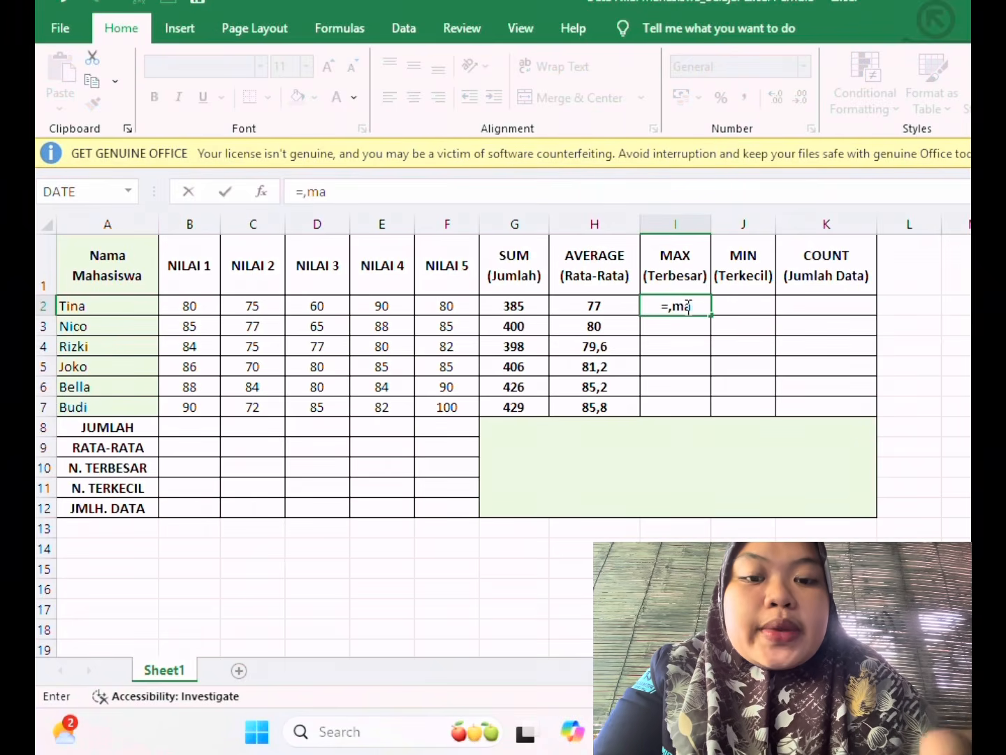
key(BackSpace)
key(BackSpace)
key(BackSpace)
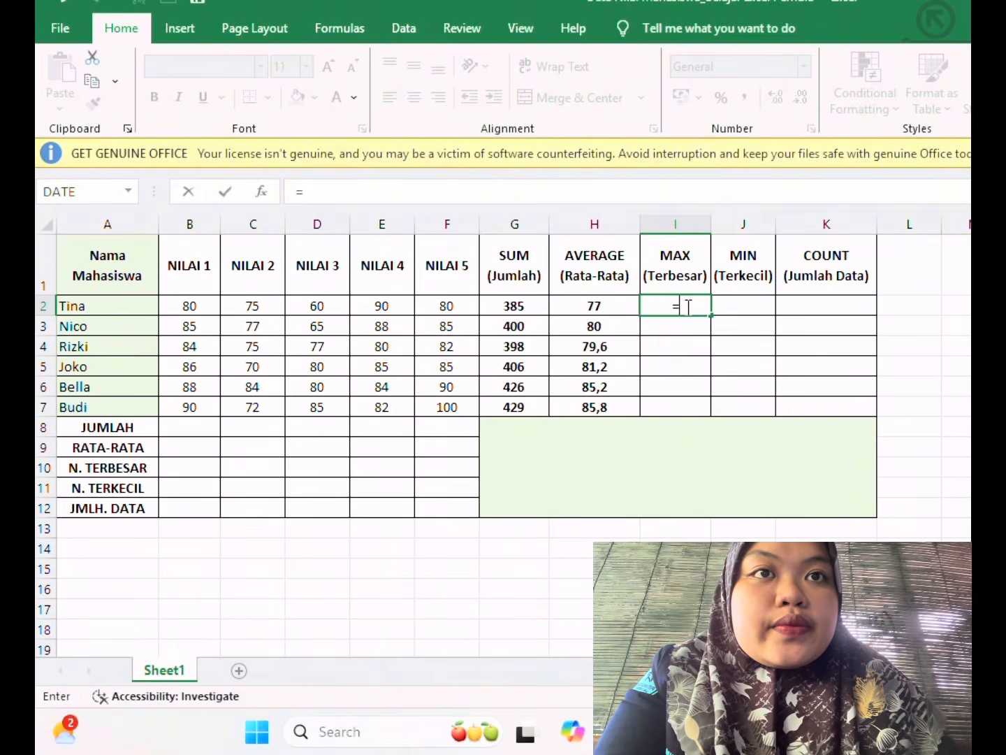
text(max)
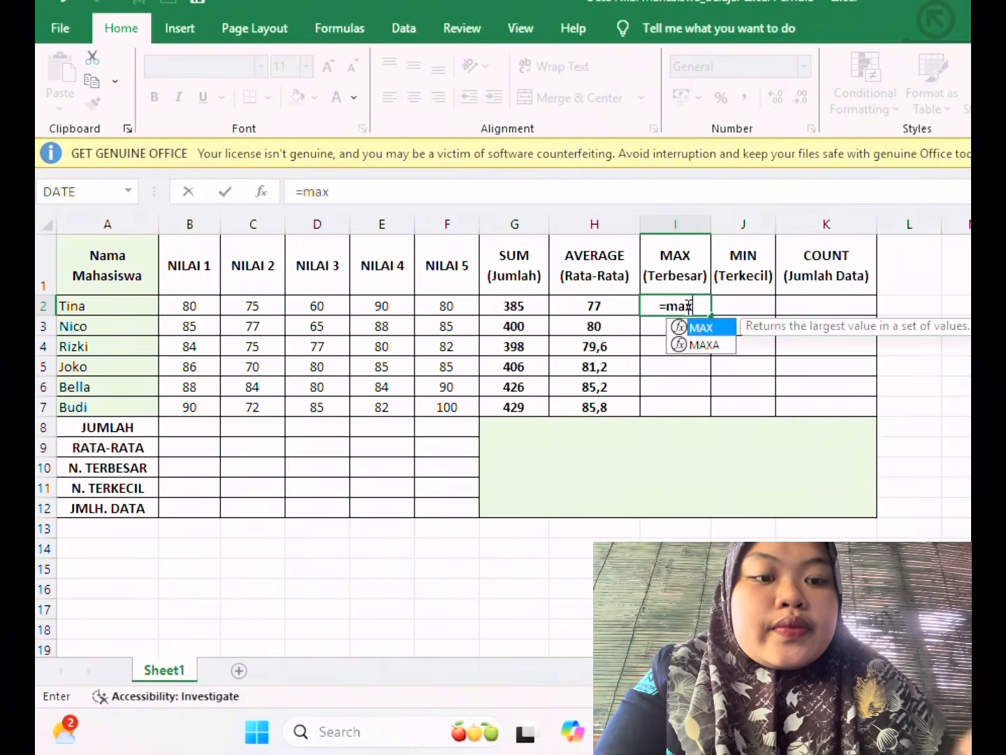
double_click(720, 329)
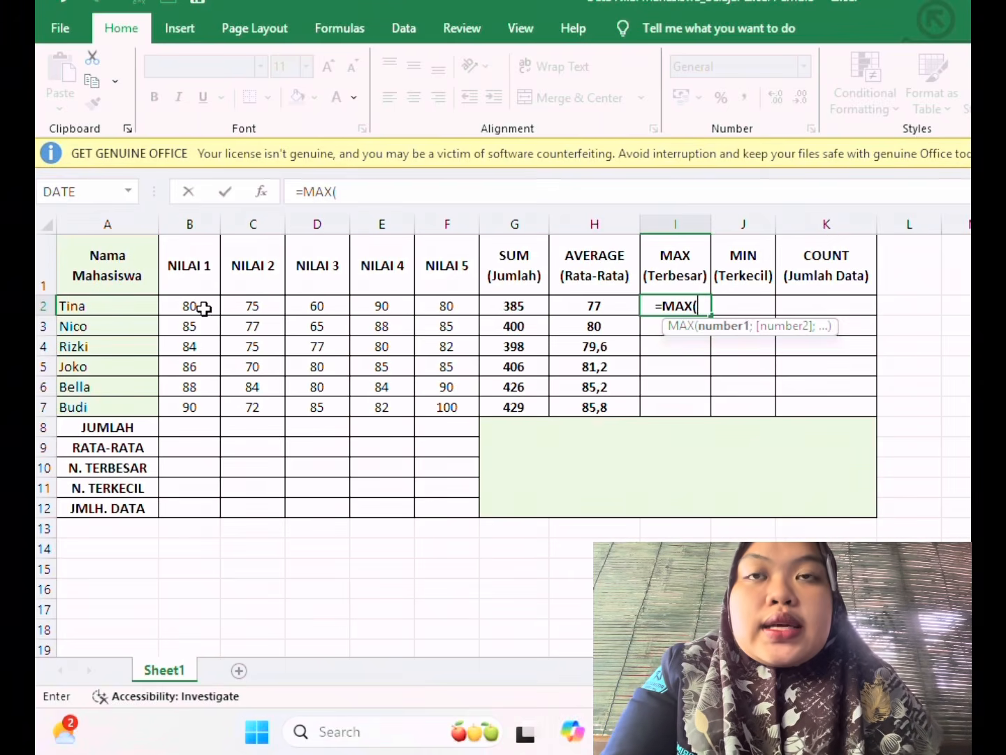
click(204, 307)
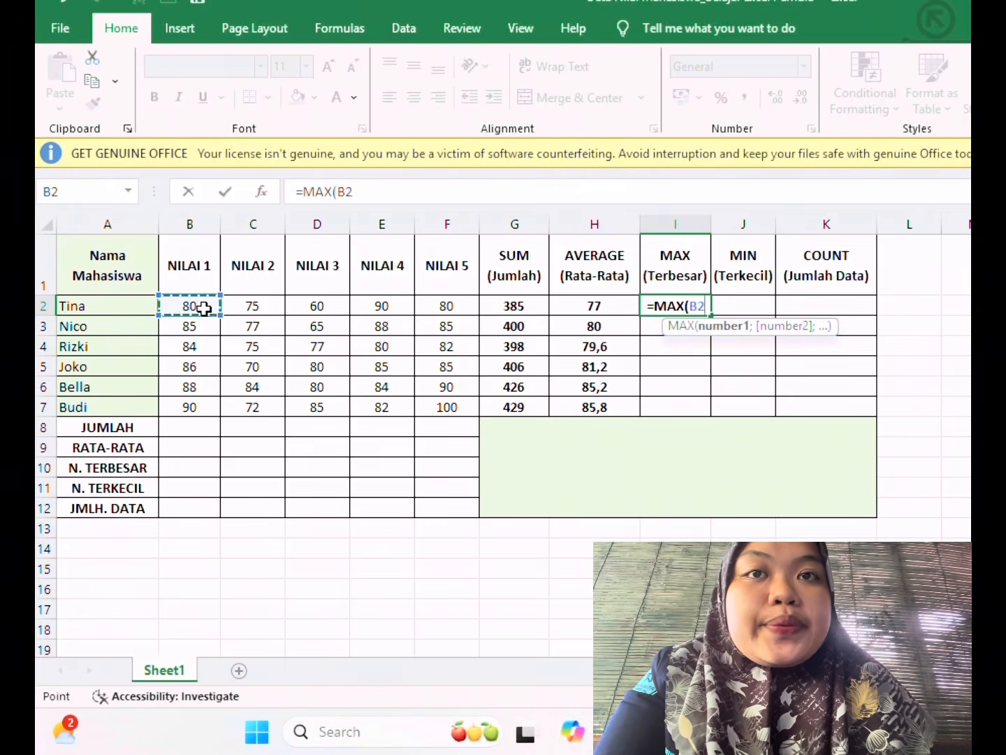
key(shift+Right)
key(shift+Right)
key(shift+Right)
key(shift+Right)
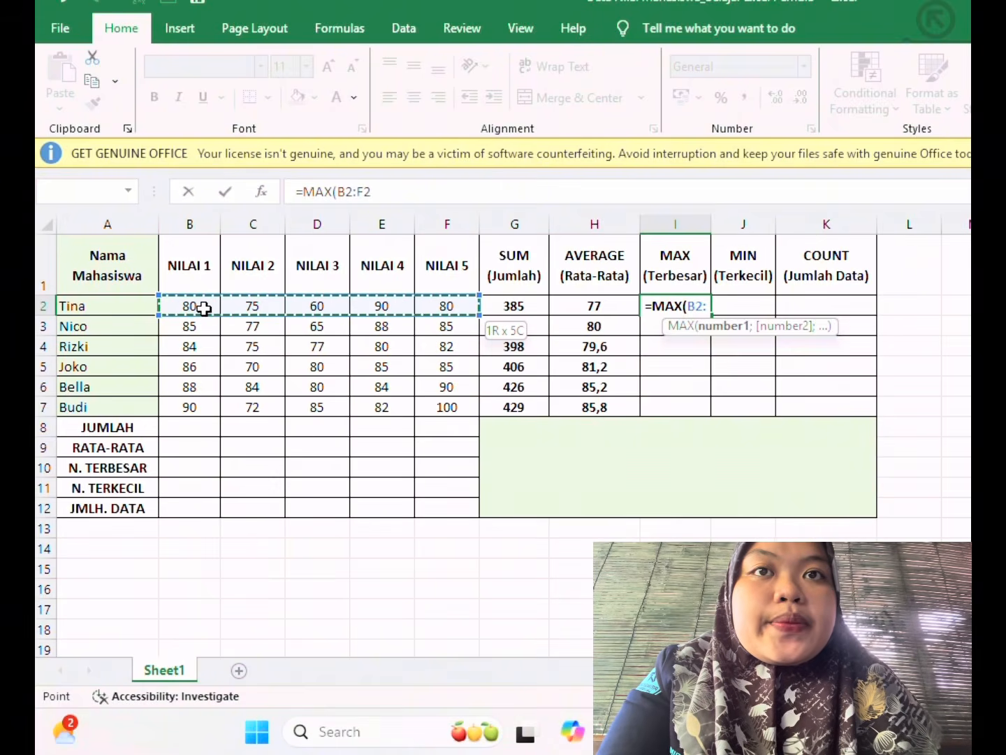
text())
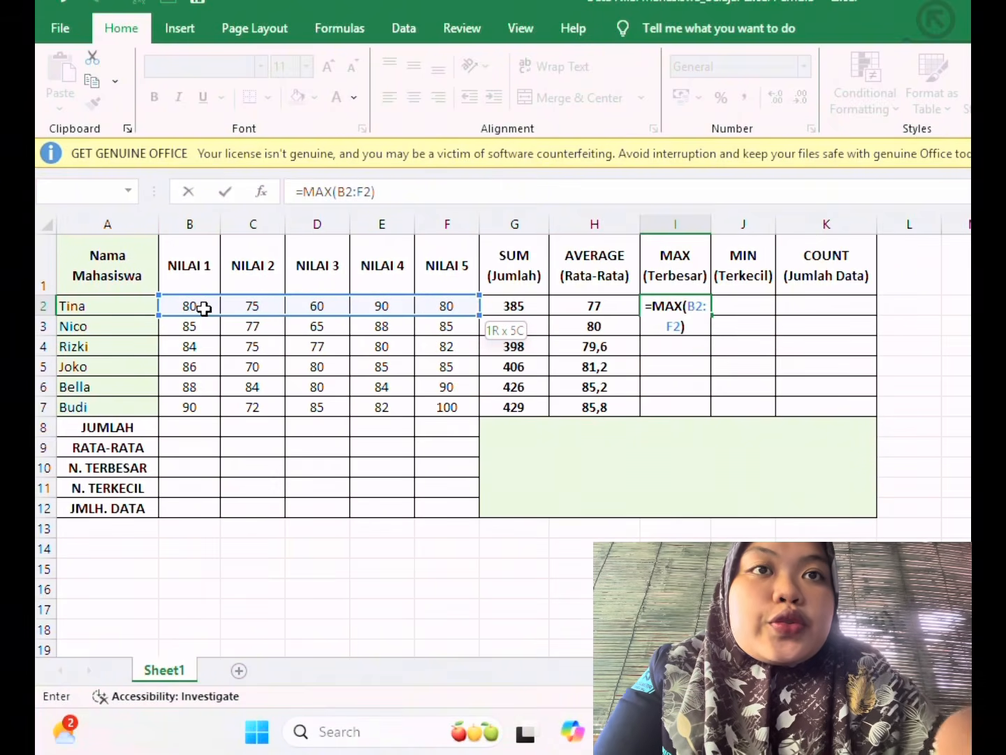
key(Return)
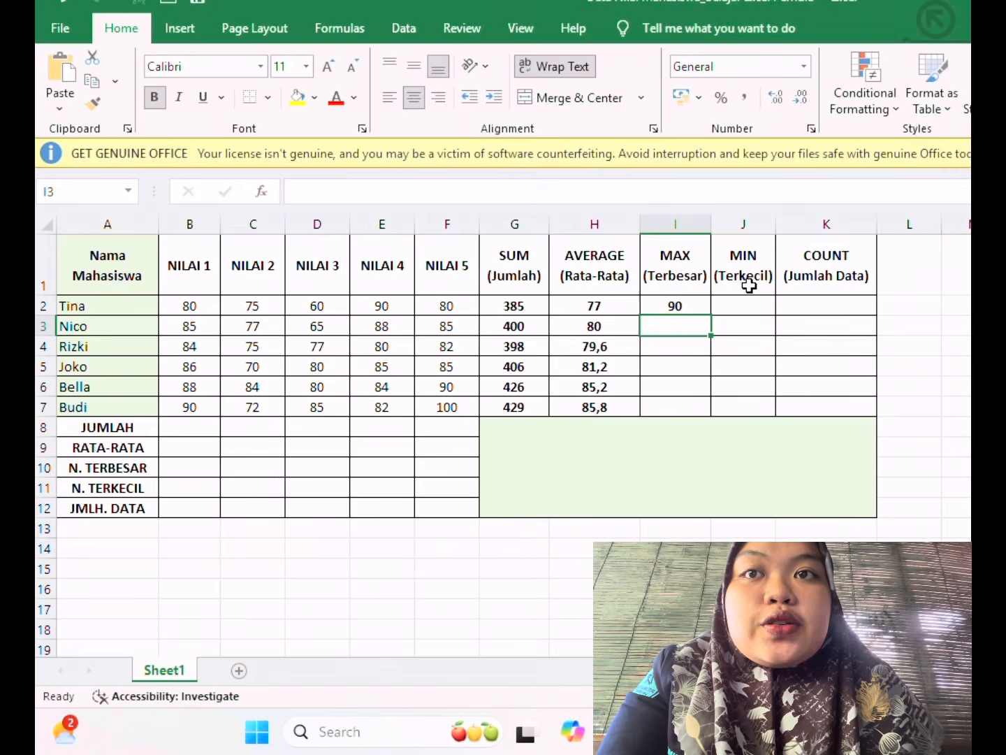
click(697, 305)
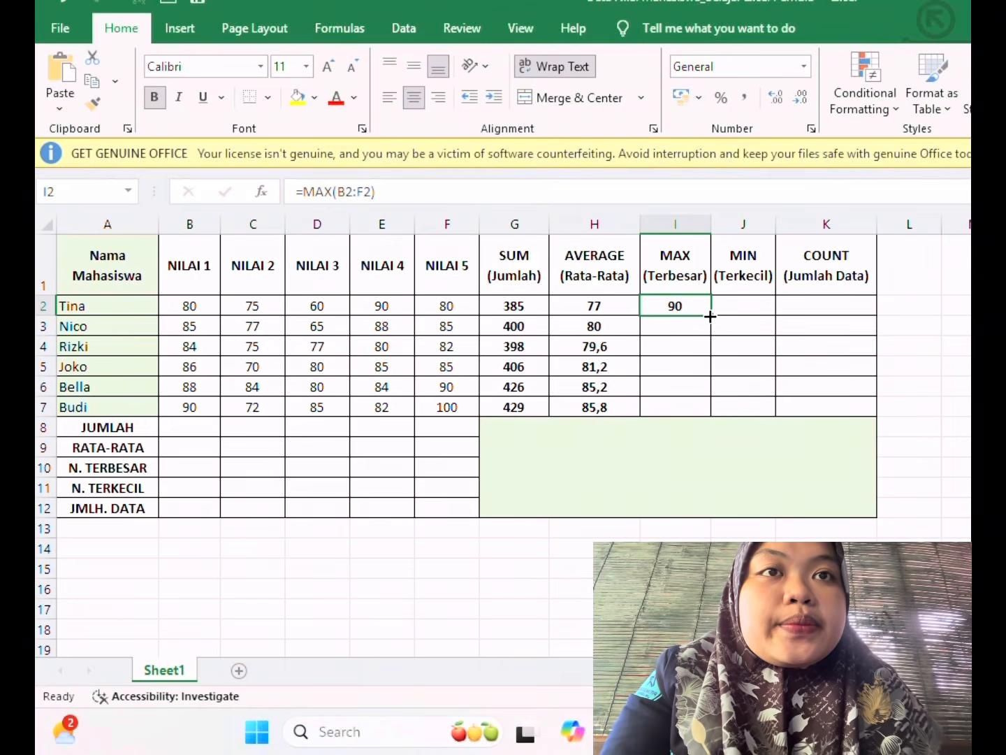
drag(710, 315, 715, 415)
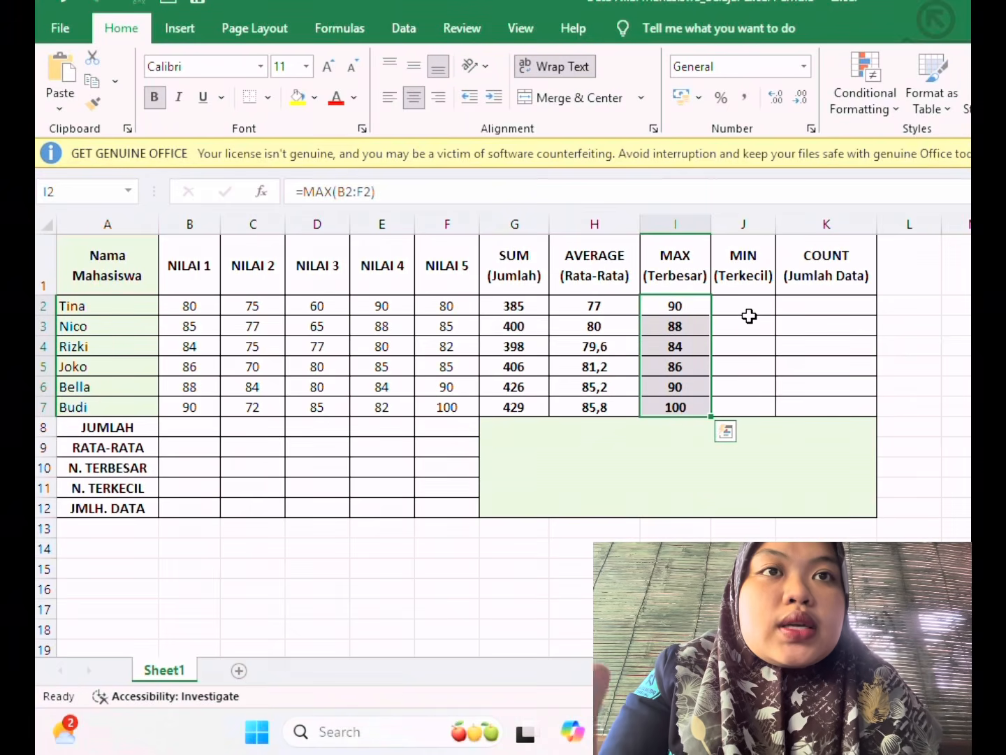
Enter =MIN(B2:F2) in J2 to find the first student's lowest score, and reselect J2
click(749, 305)
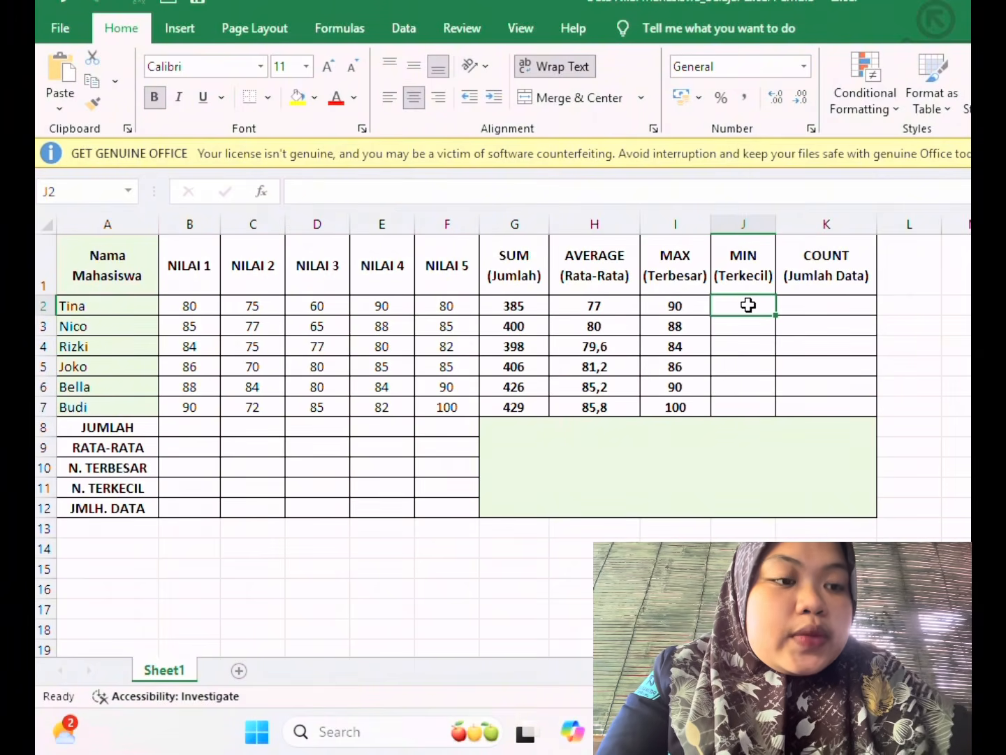
text(=)
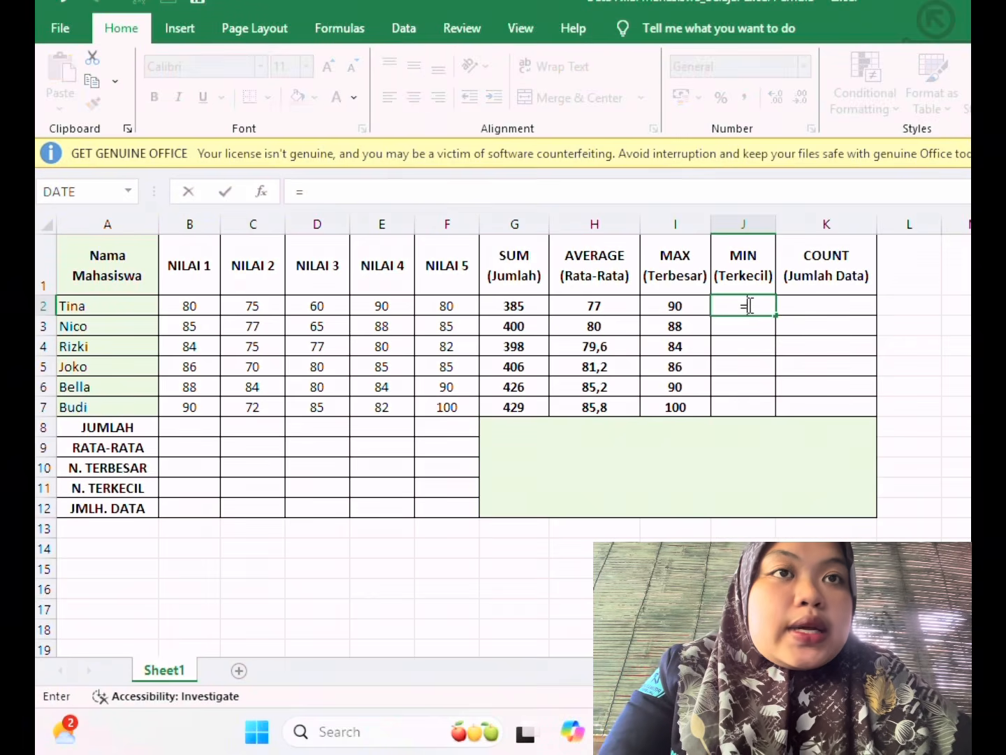
text(min)
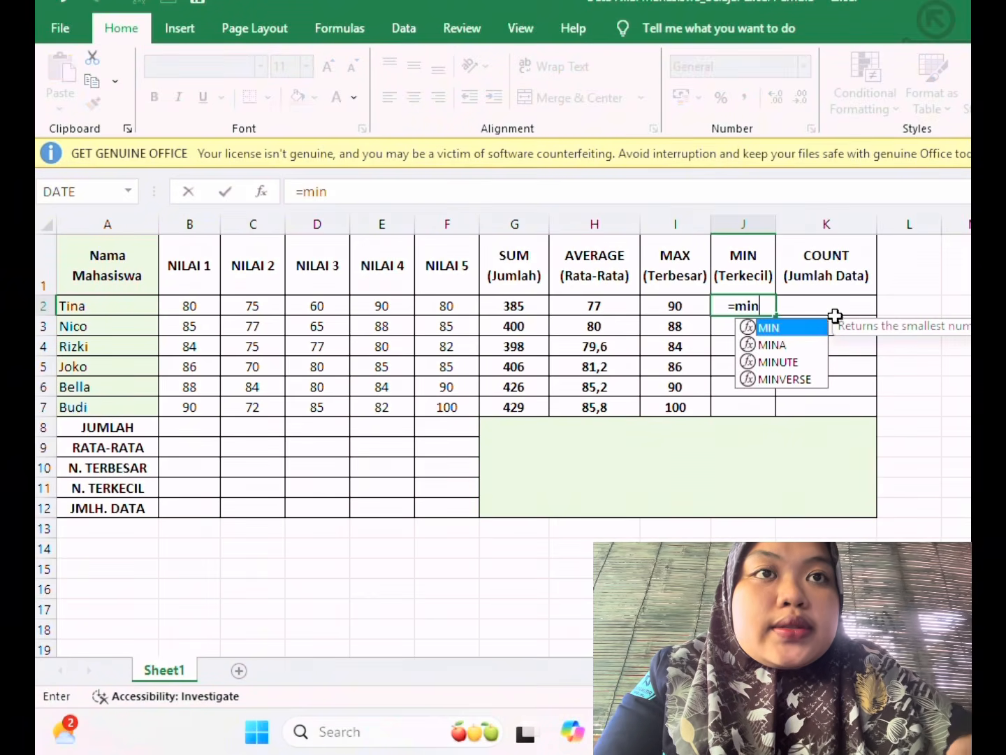
double_click(803, 329)
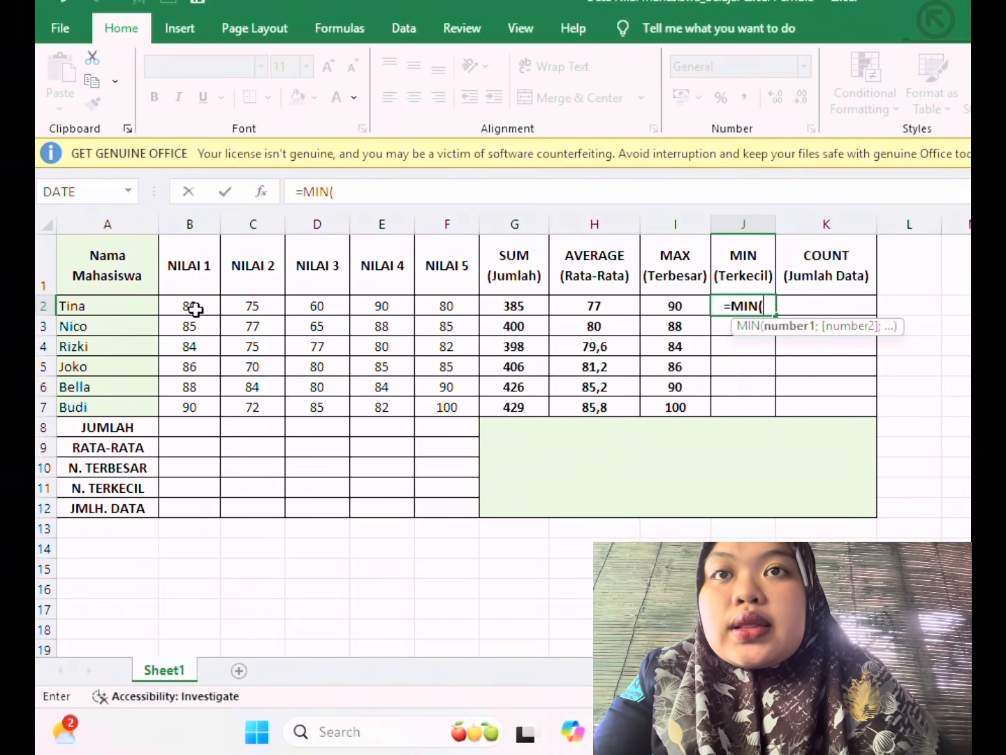
click(195, 309)
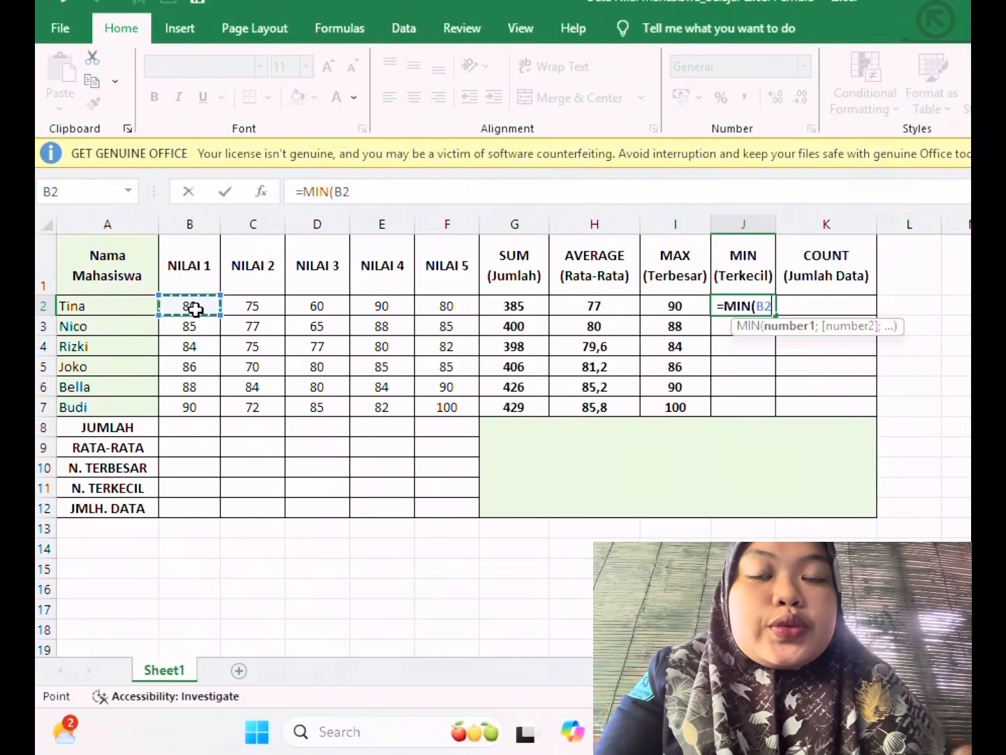
key(shift+Right)
key(shift+Right)
key(shift+Right)
key(shift+Right)
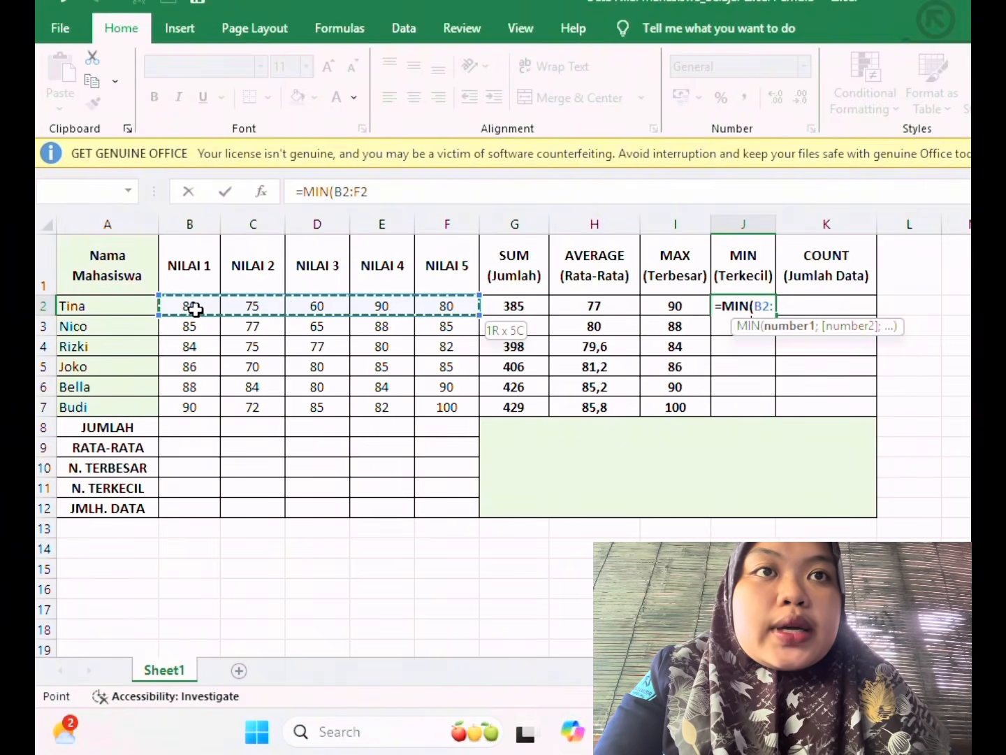
text())
key(Return)
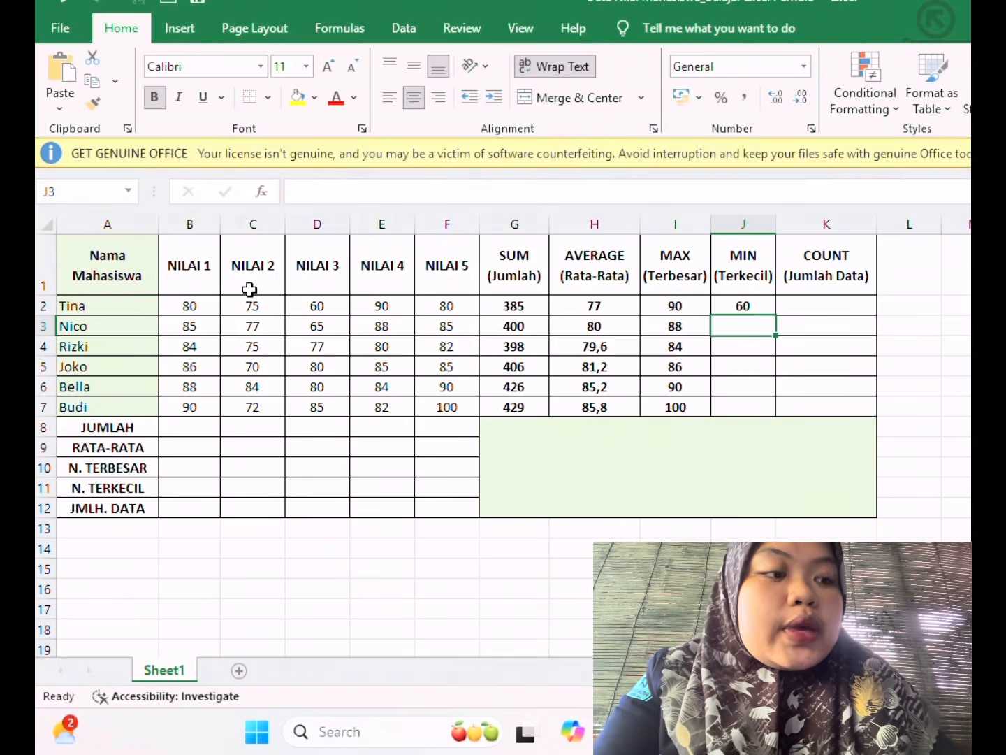
click(754, 307)
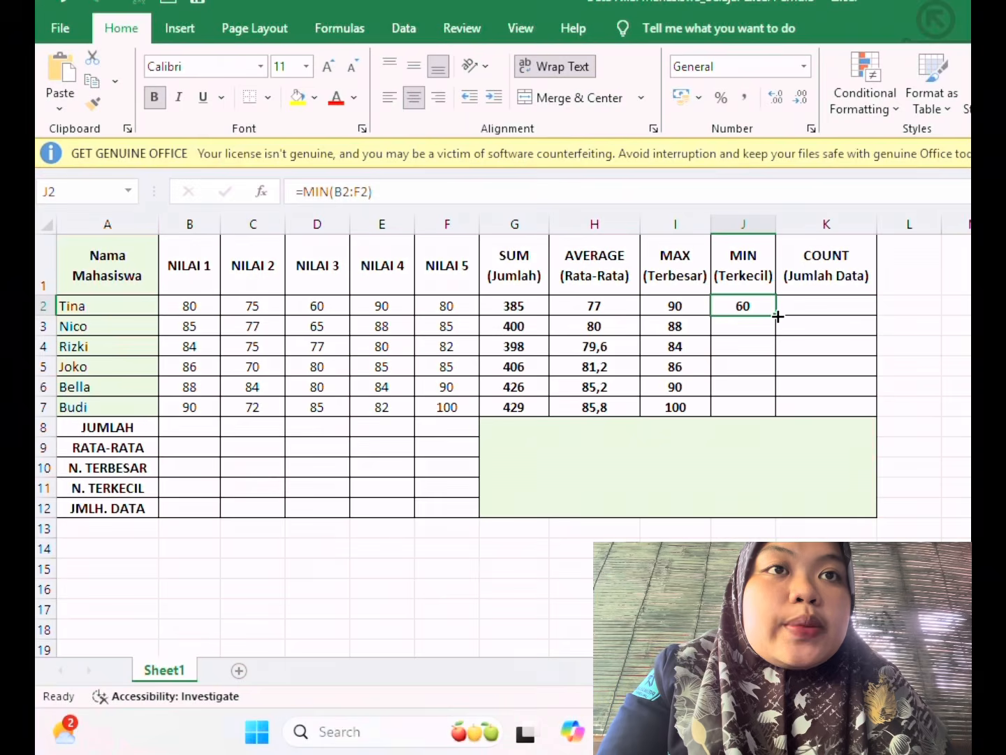
Fill the MIN formula from J2 down through J7 to find every student's lowest score
drag(778, 316, 787, 424)
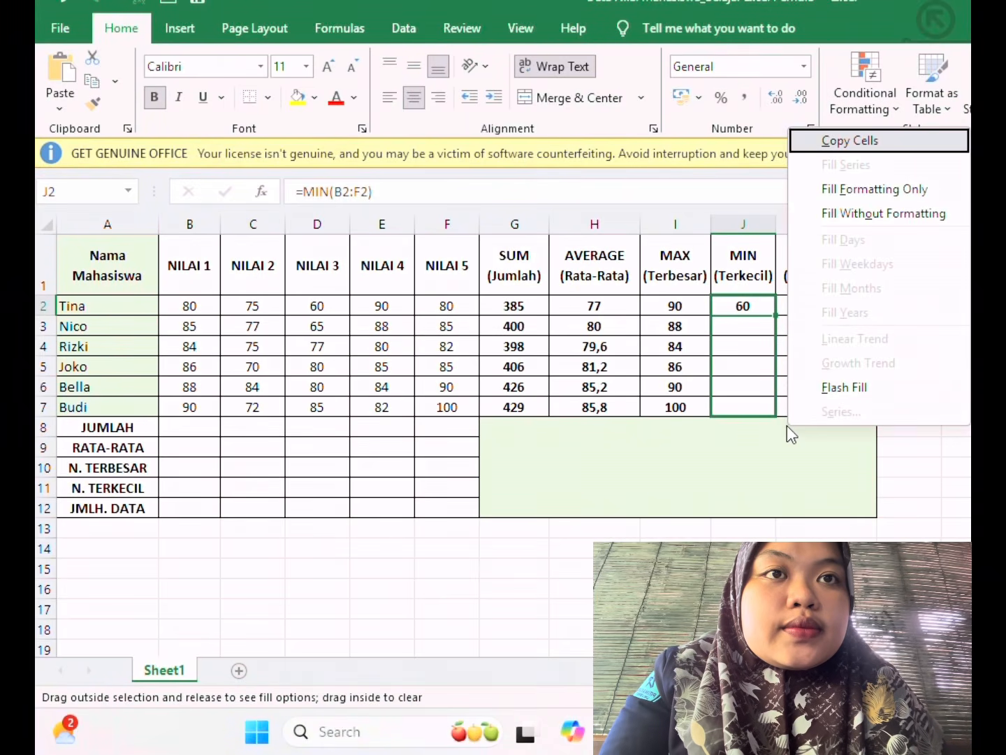
key(Return)
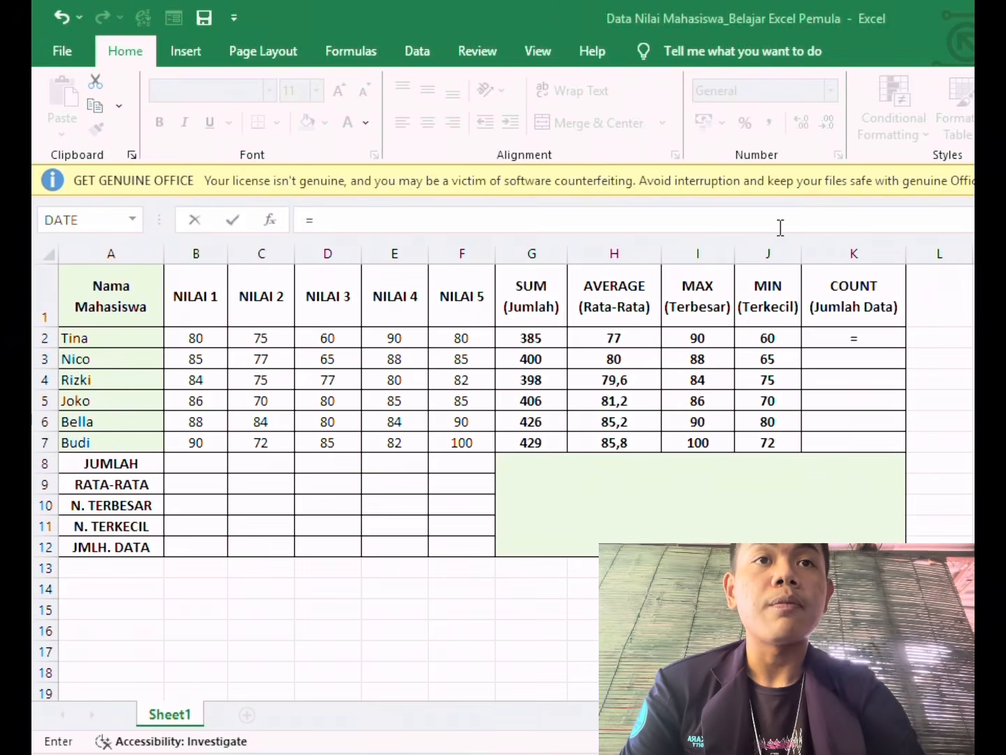
Enter =COUNT(B2:F2) in K2 to count the first student's scores
click(865, 335)
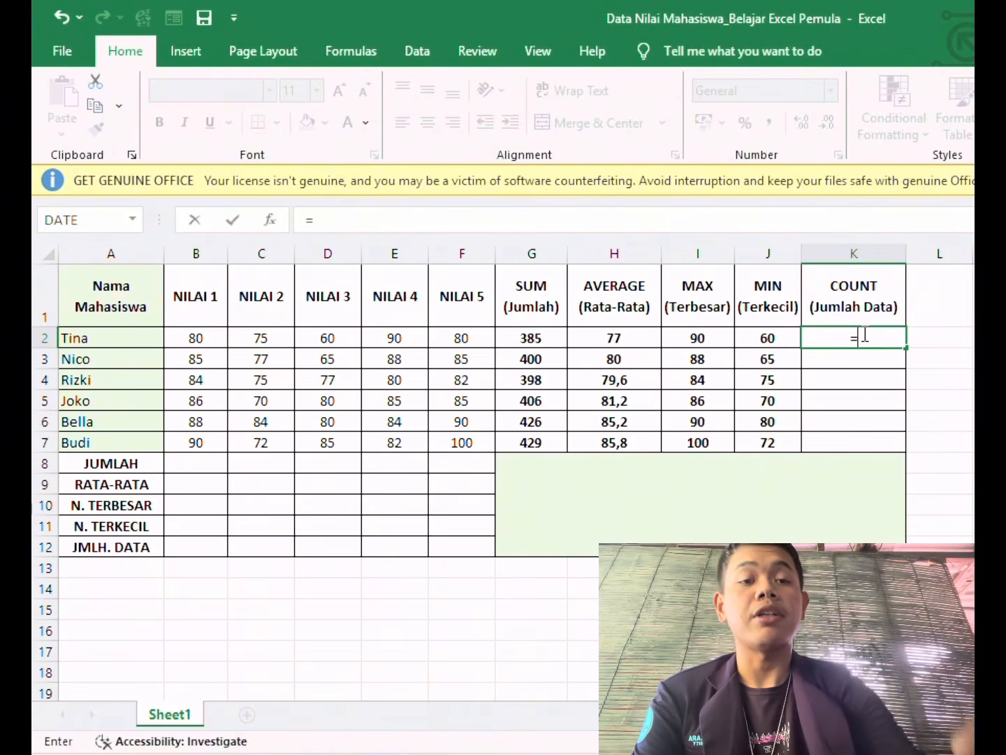
text(COUNT)
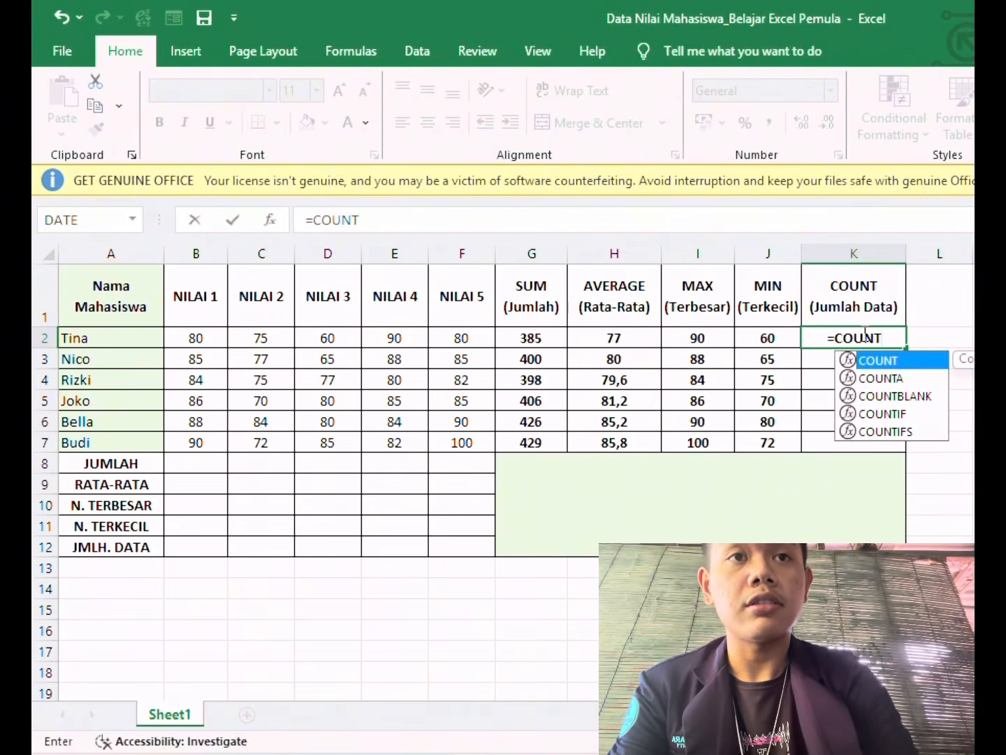
text(()
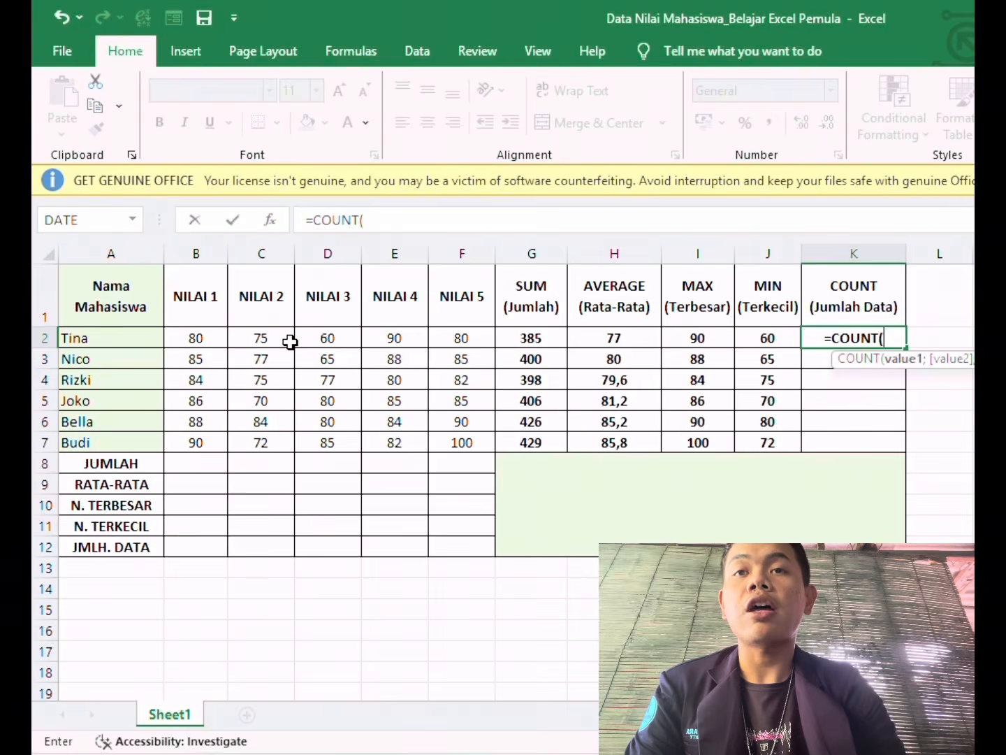
click(178, 338)
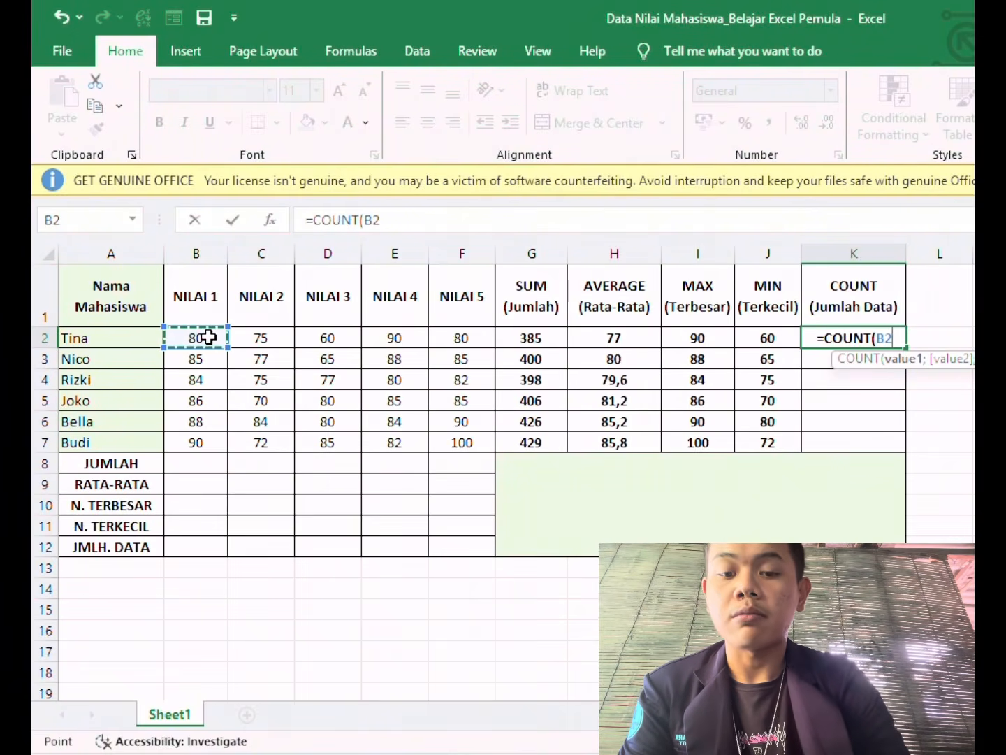
drag(208, 337, 503, 337)
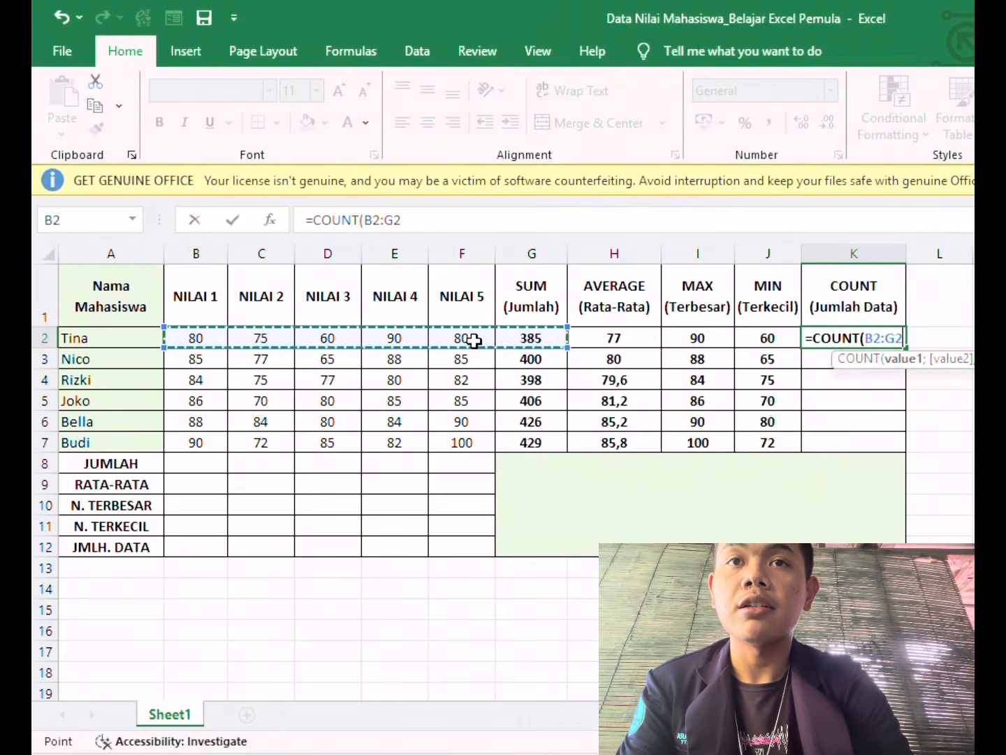
drag(316, 338, 337, 335)
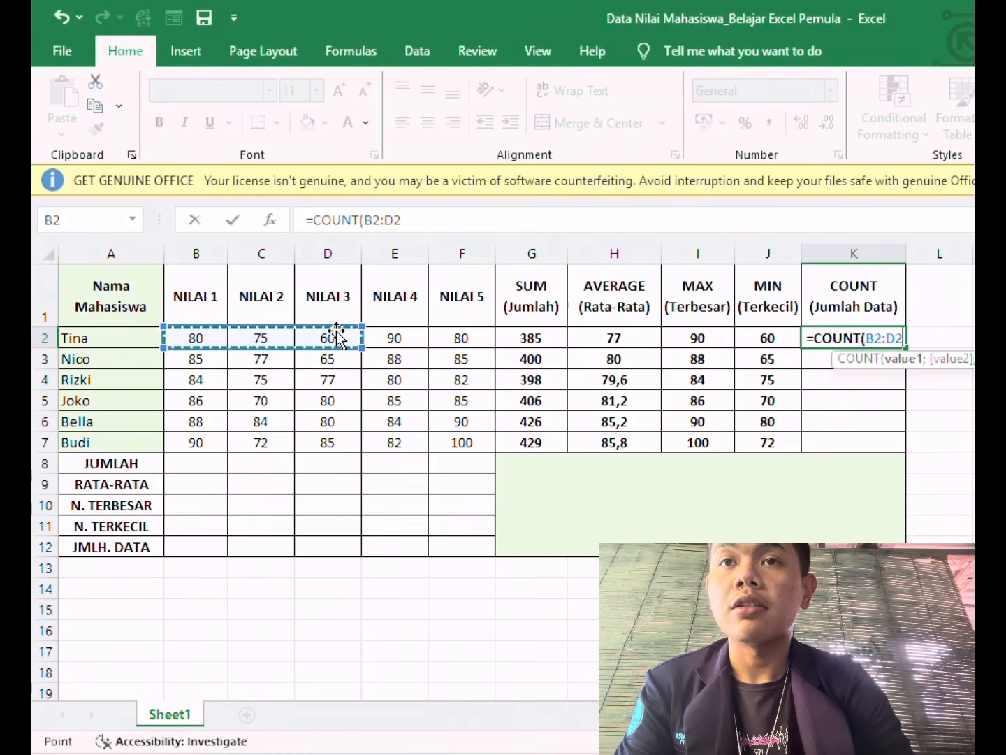
click(469, 337)
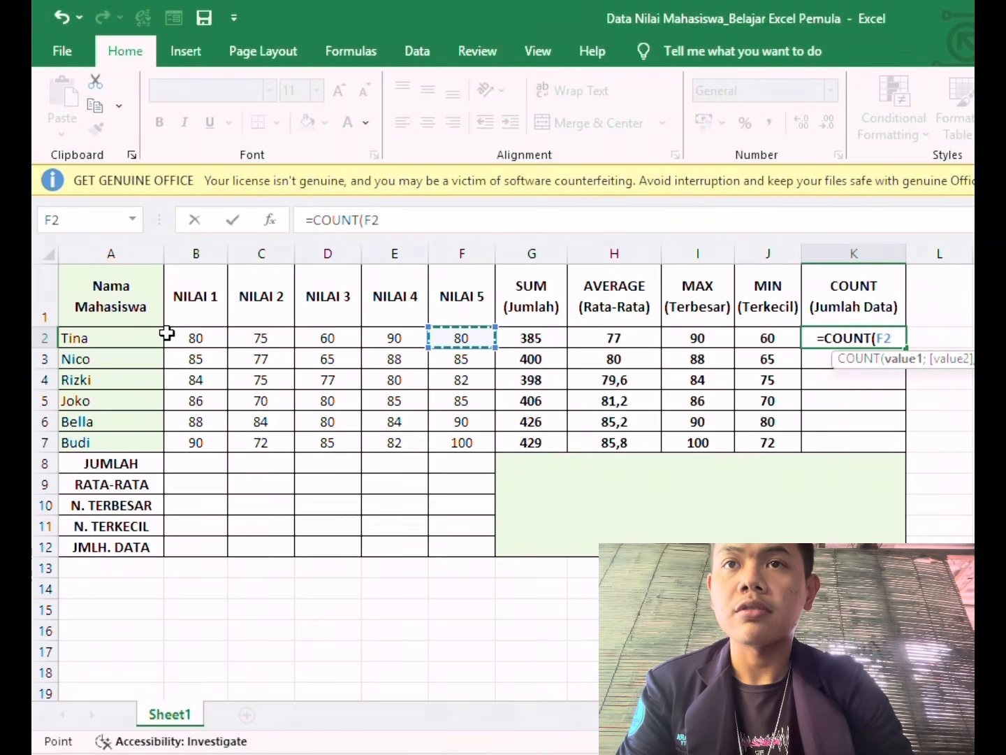
drag(194, 340, 483, 346)
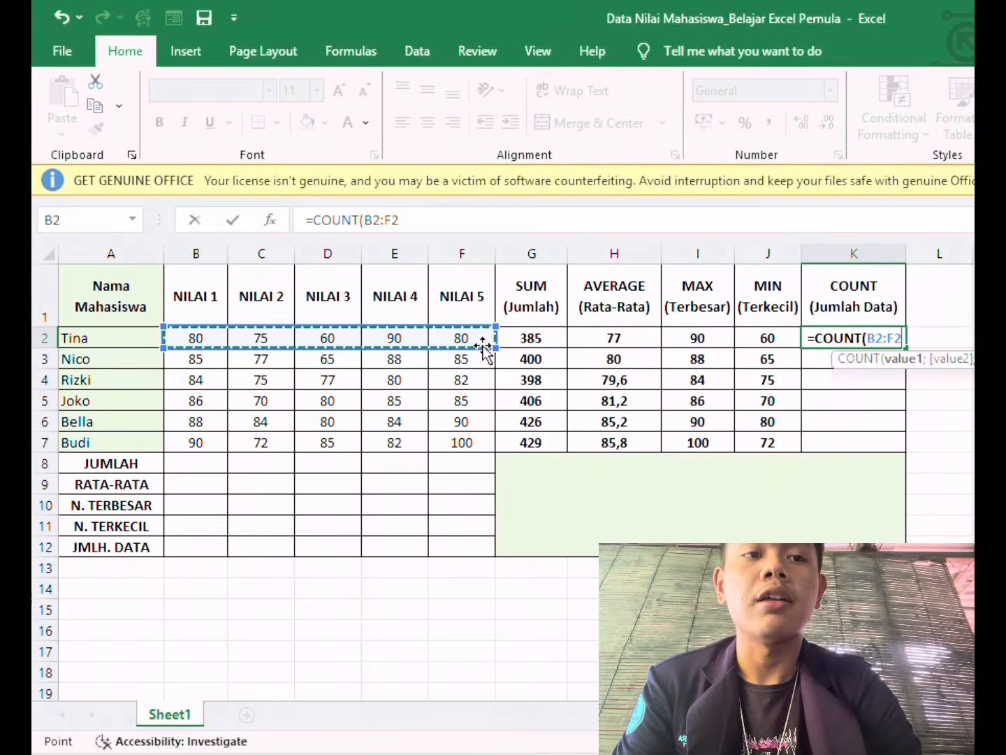
key(Return)
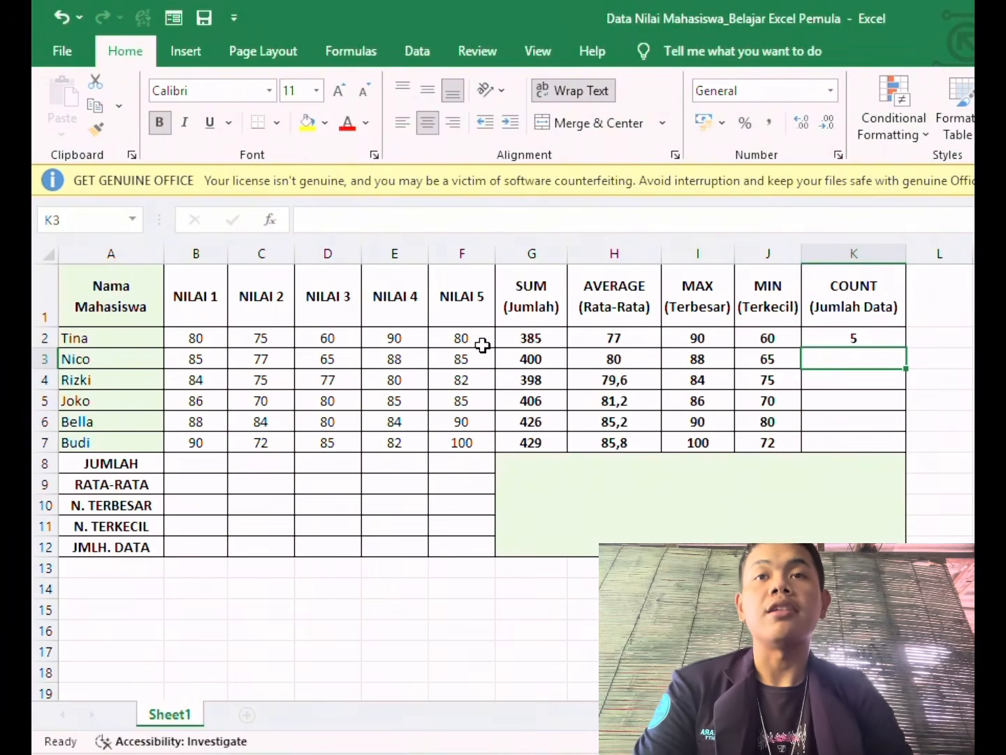
Fill K2's COUNT formula down through K7 for all students, and reselect K2
click(849, 337)
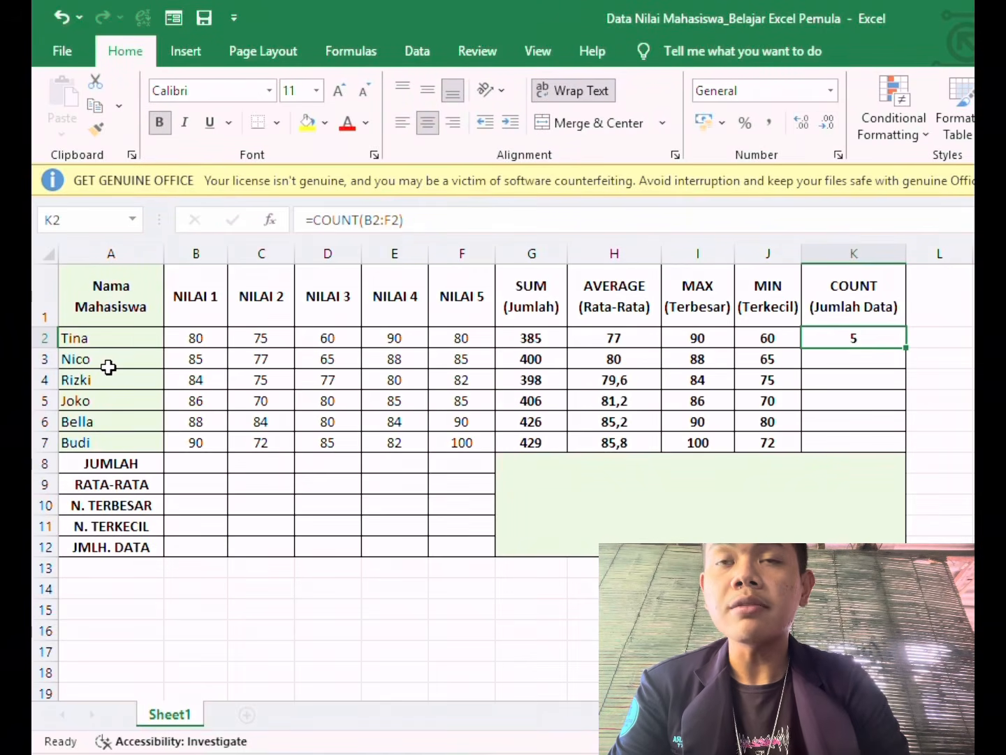
click(851, 360)
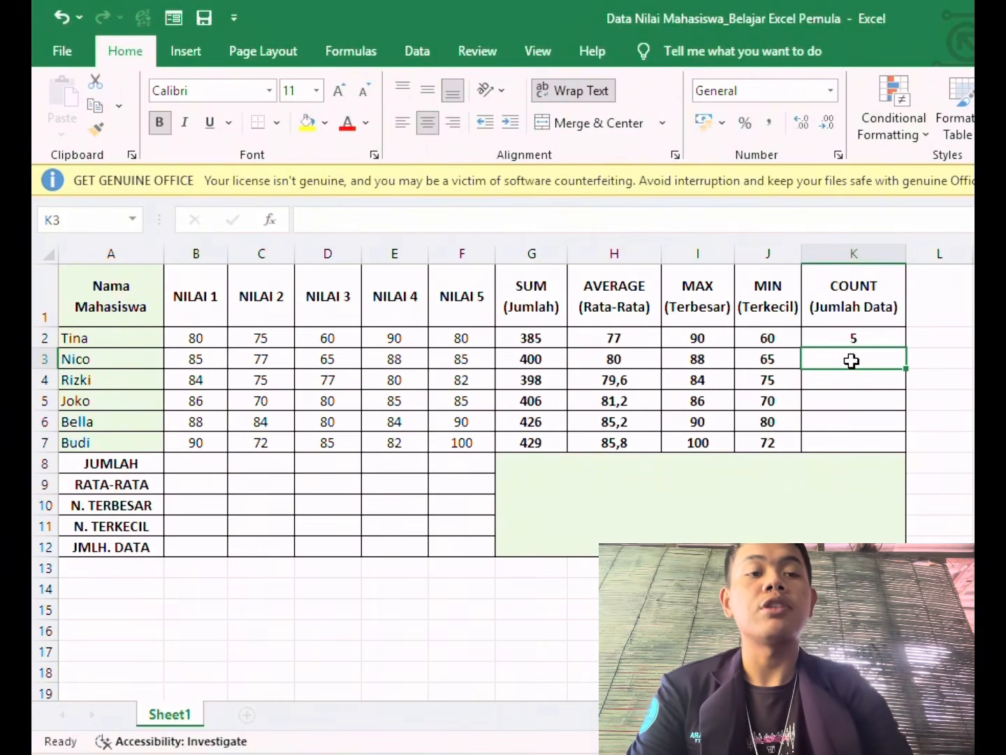
click(879, 341)
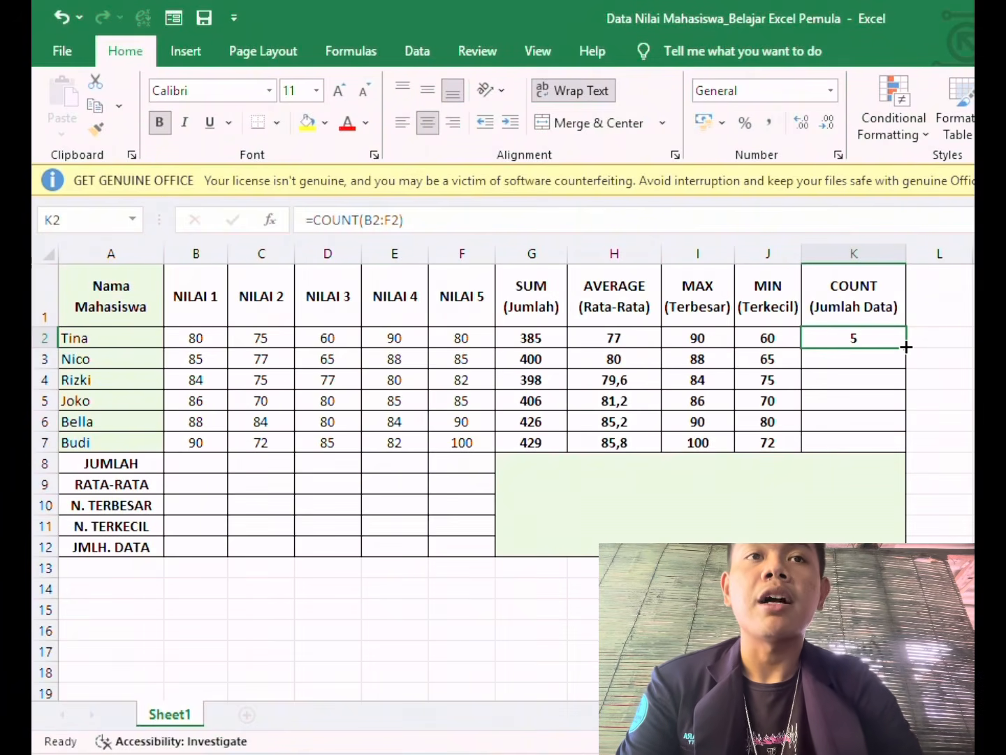
drag(906, 348, 903, 363)
click(903, 409)
click(904, 458)
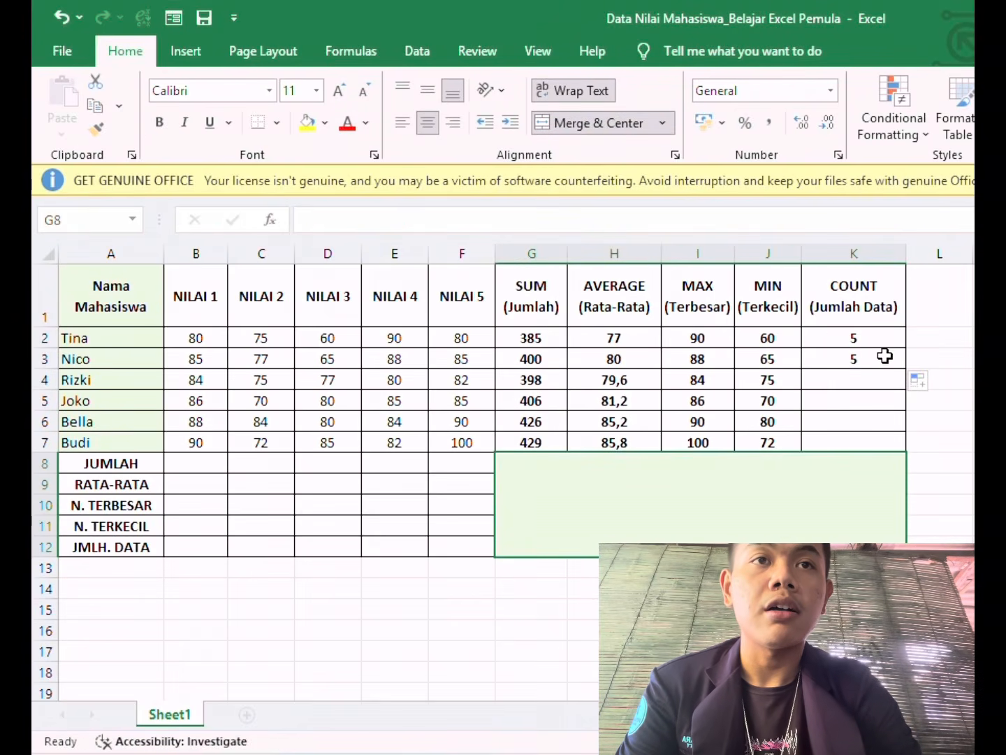
drag(887, 355, 890, 341)
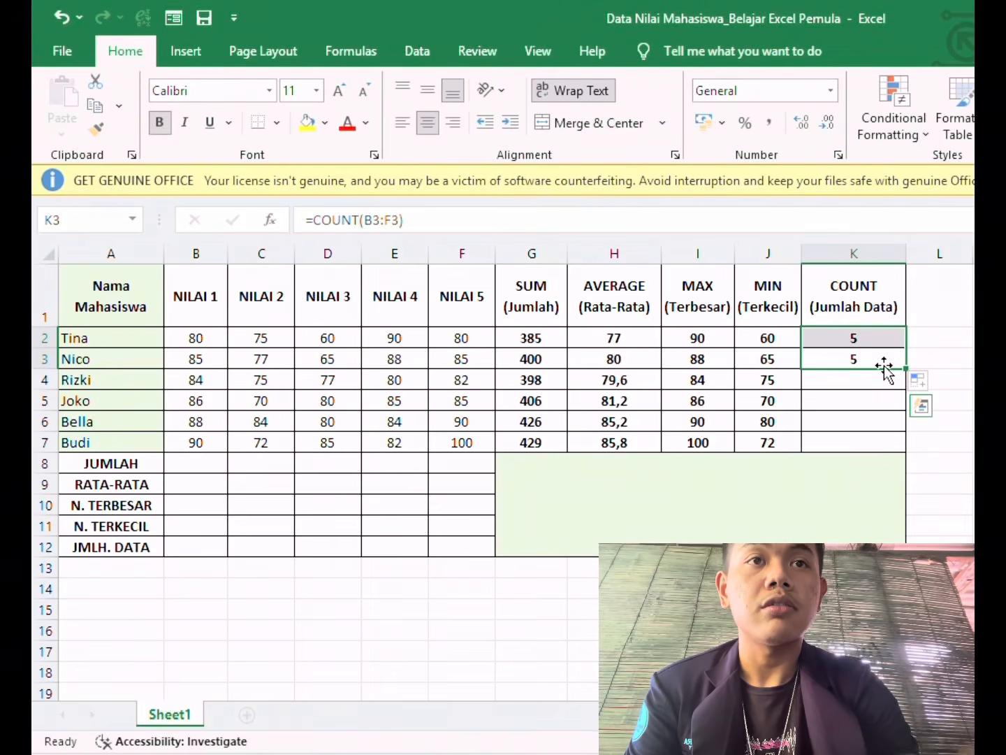
drag(907, 368, 893, 461)
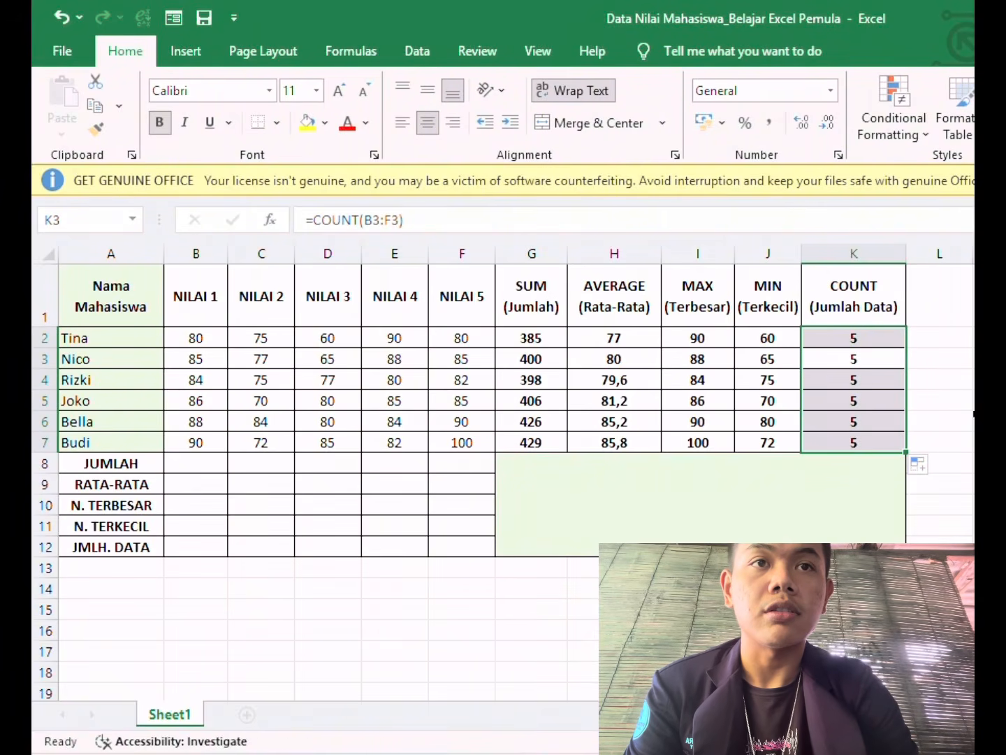
click(956, 385)
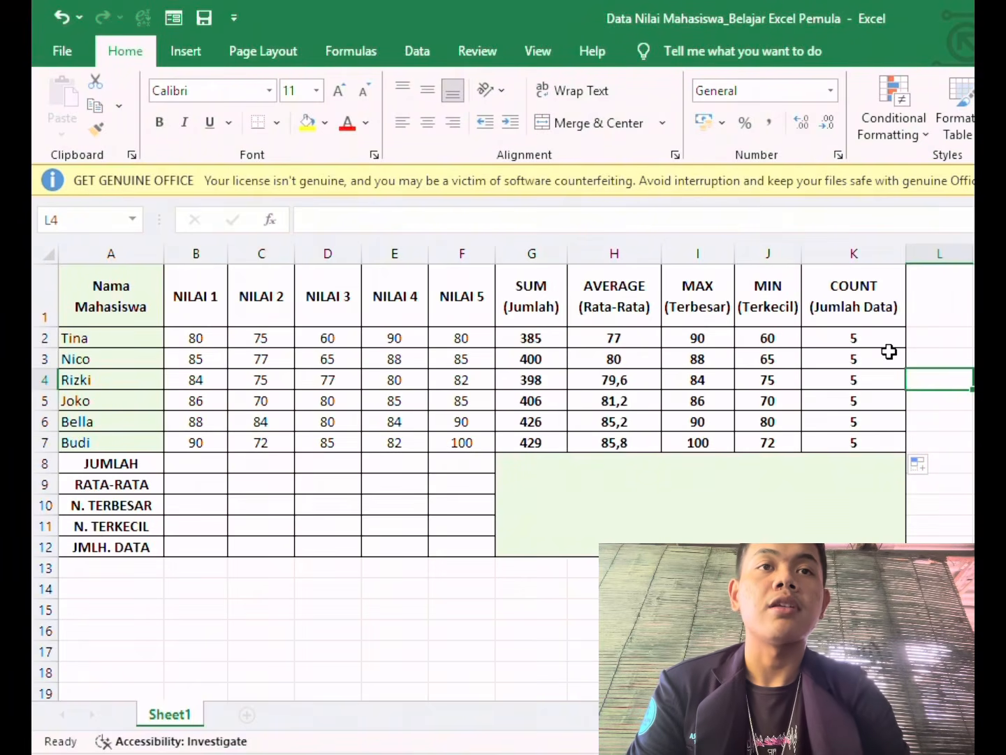
click(866, 336)
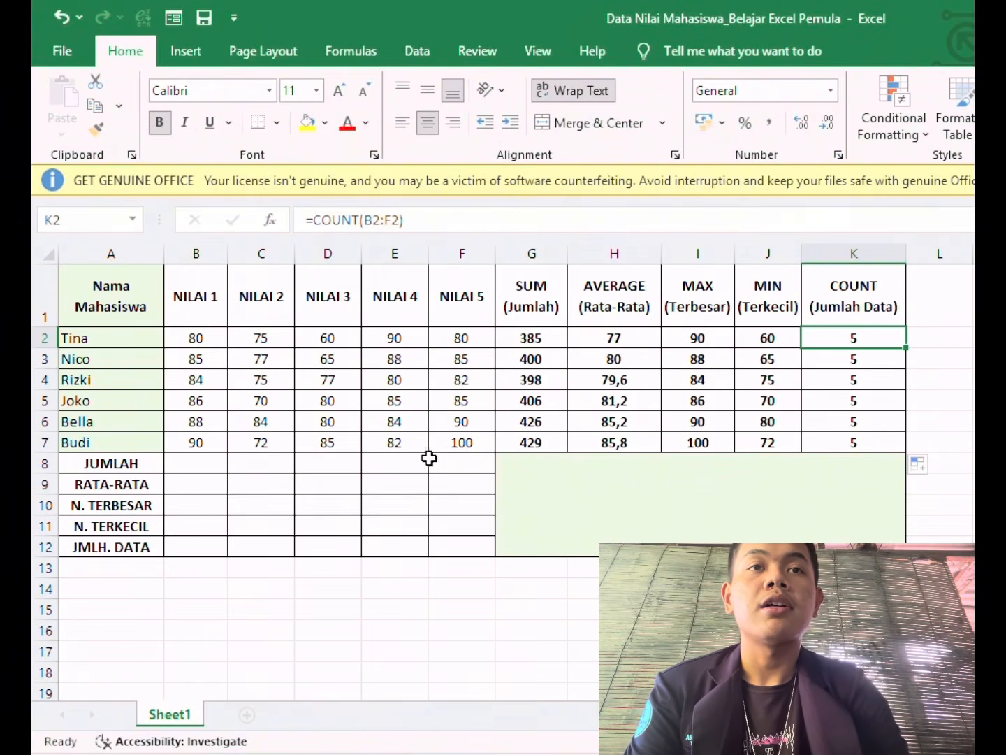
Enter =SUM(B2:B7) in B8, the JUMLAH row, to total the NILAI 1 scores
click(188, 464)
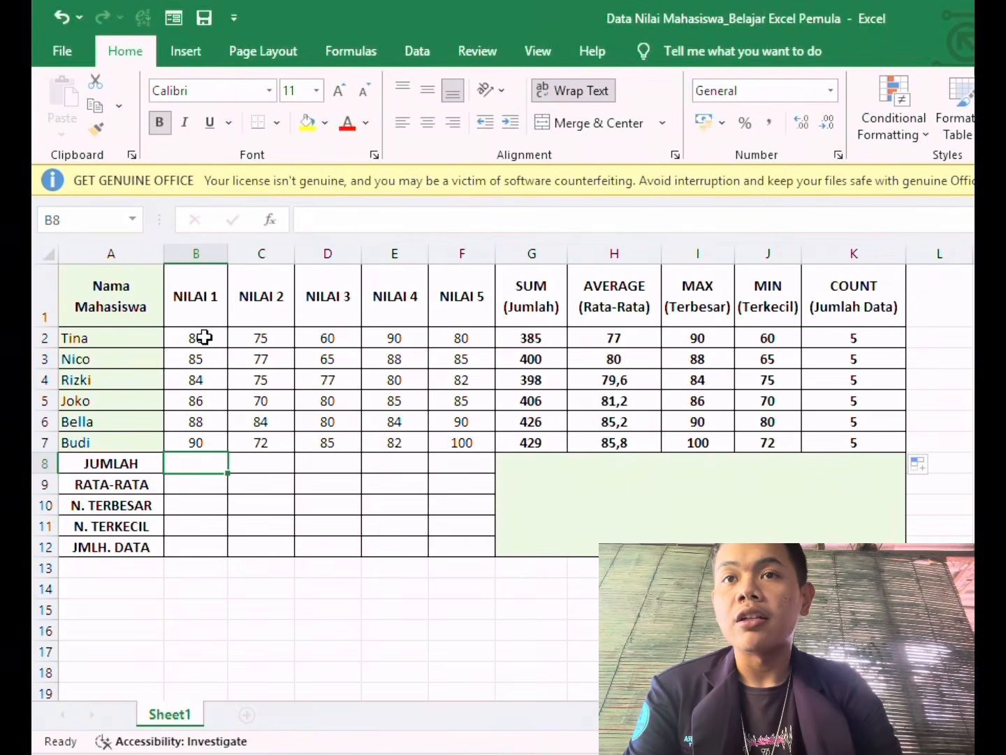
click(204, 338)
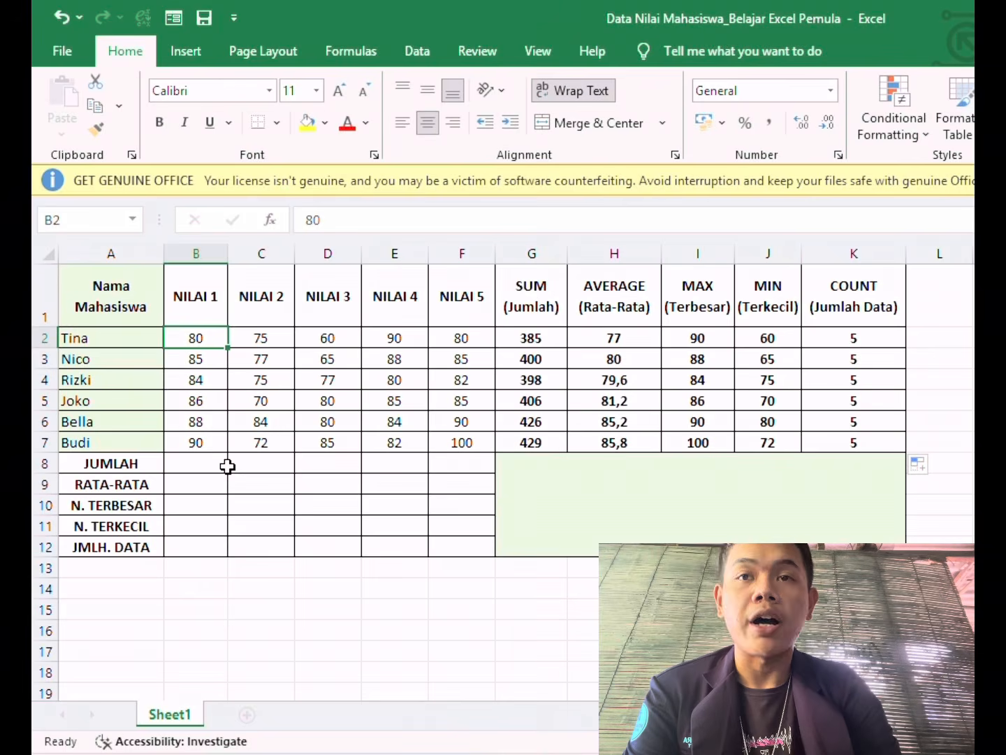
click(184, 463)
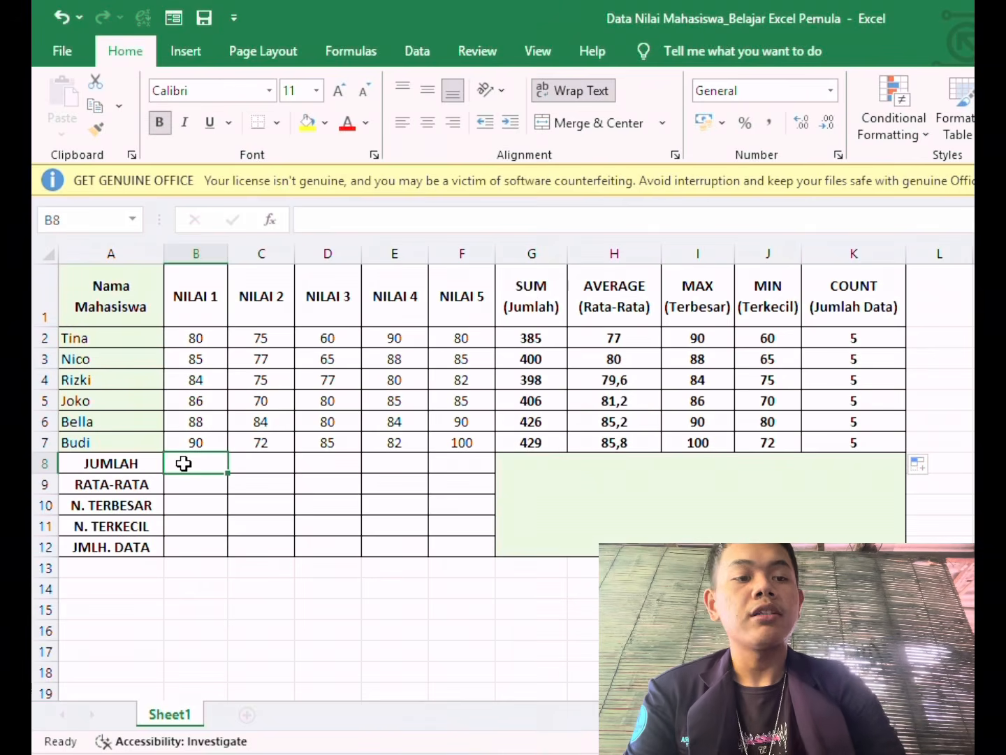
text(=)
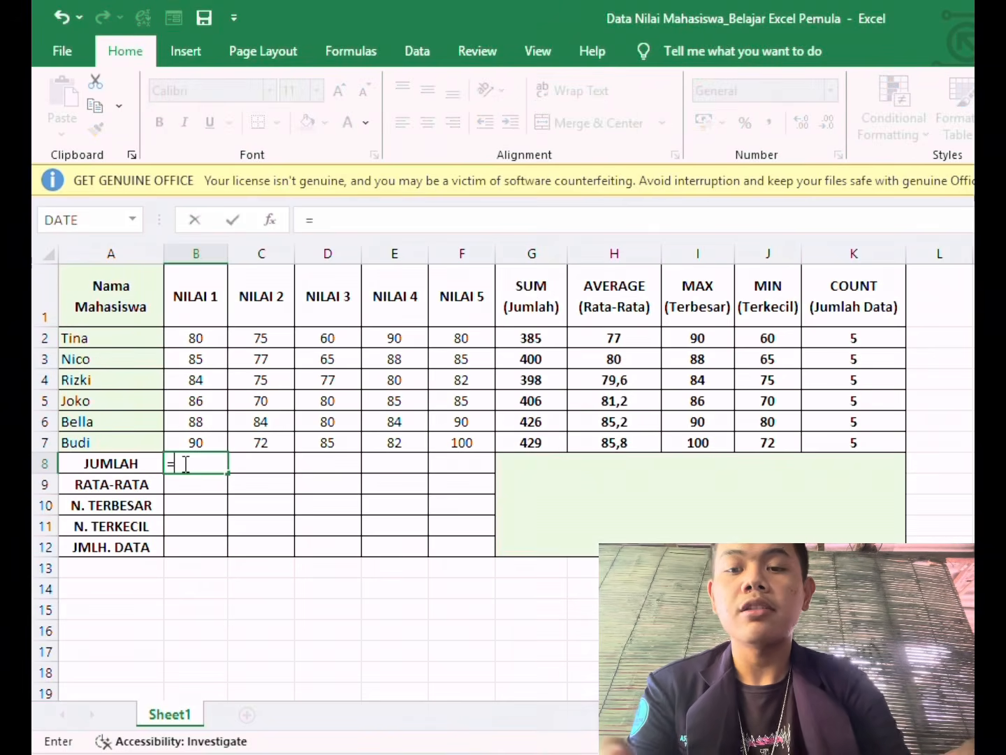
text(SUM)
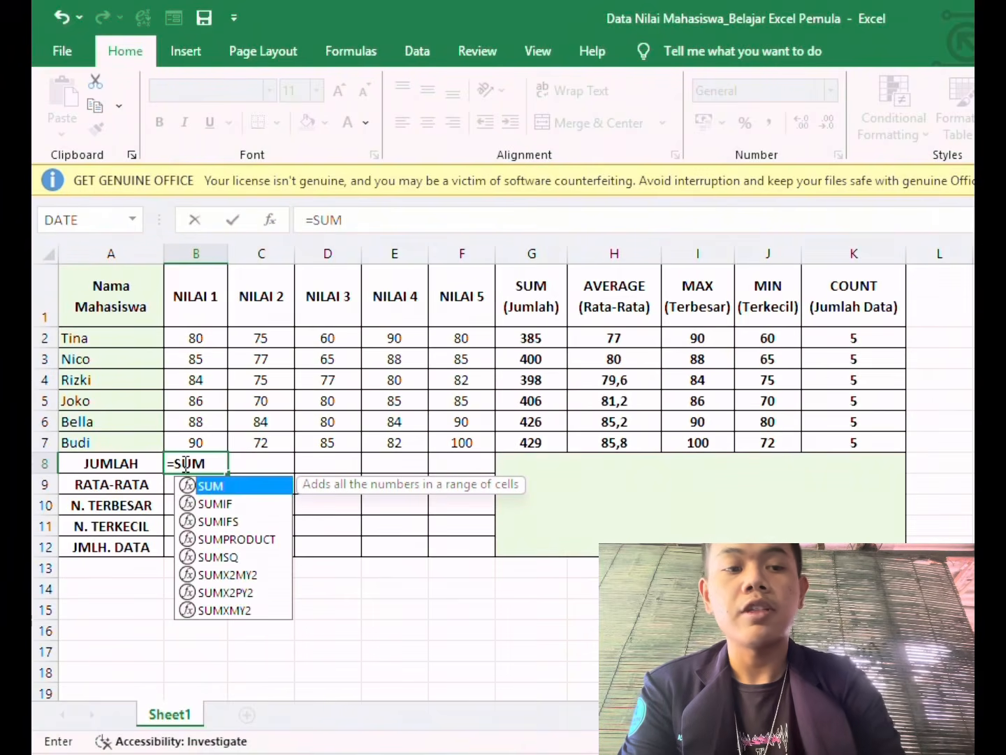
text(()
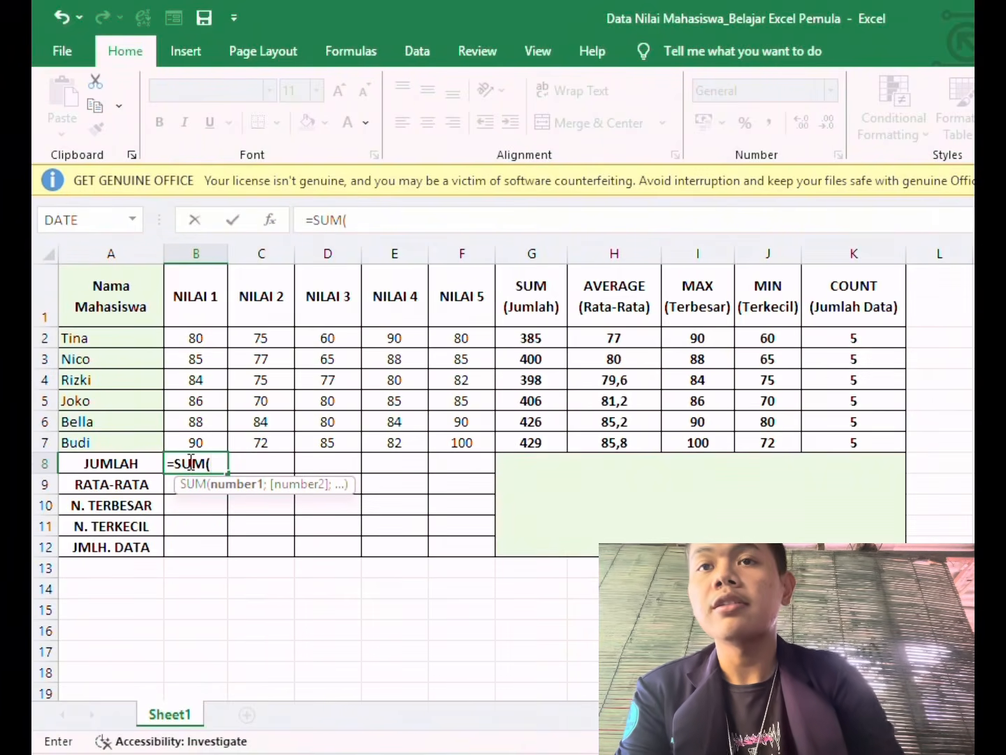
click(198, 337)
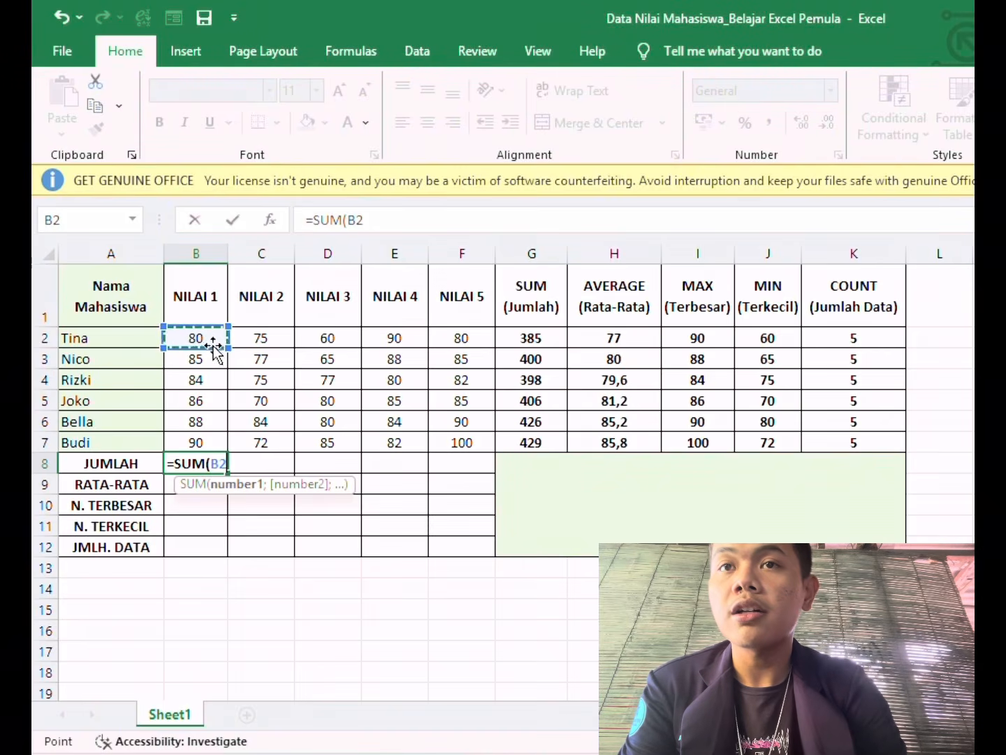
drag(201, 338, 207, 443)
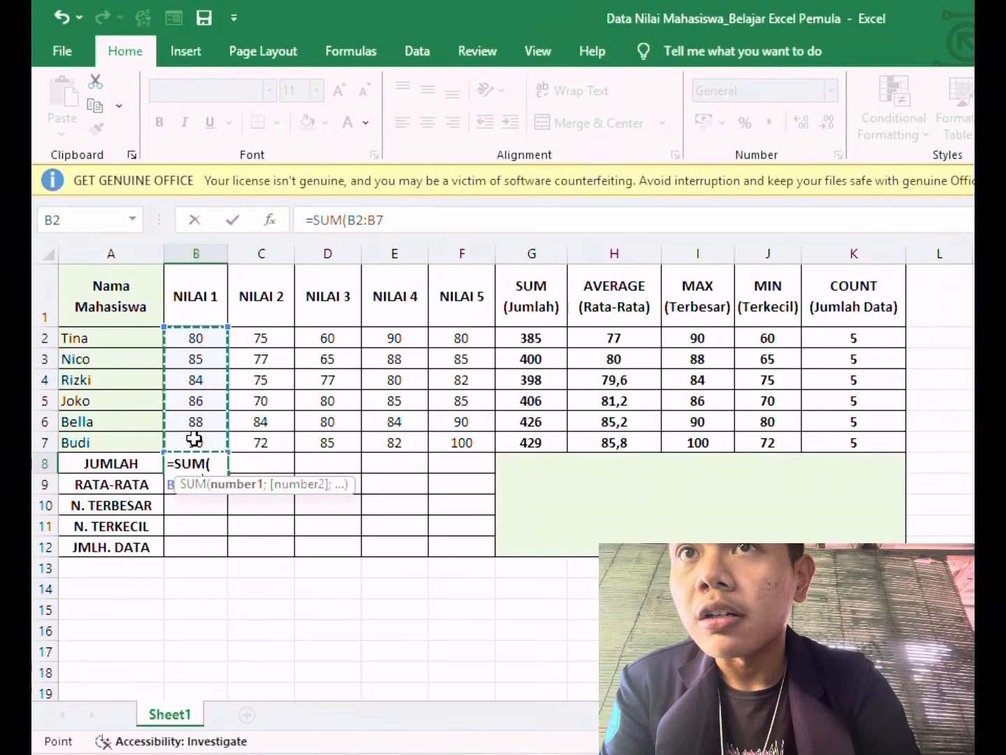
key(Return)
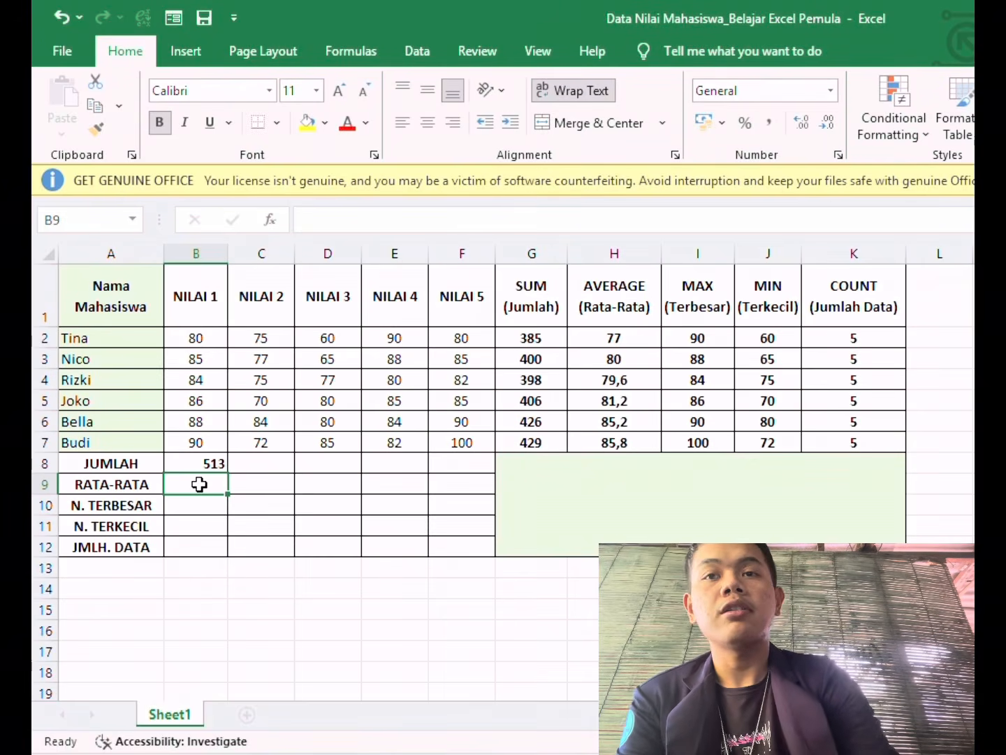
Enter =AVERAGE(B2:B7) in B9, the RATA-RATA row, to average the NILAI 1 scores
text(=AV)
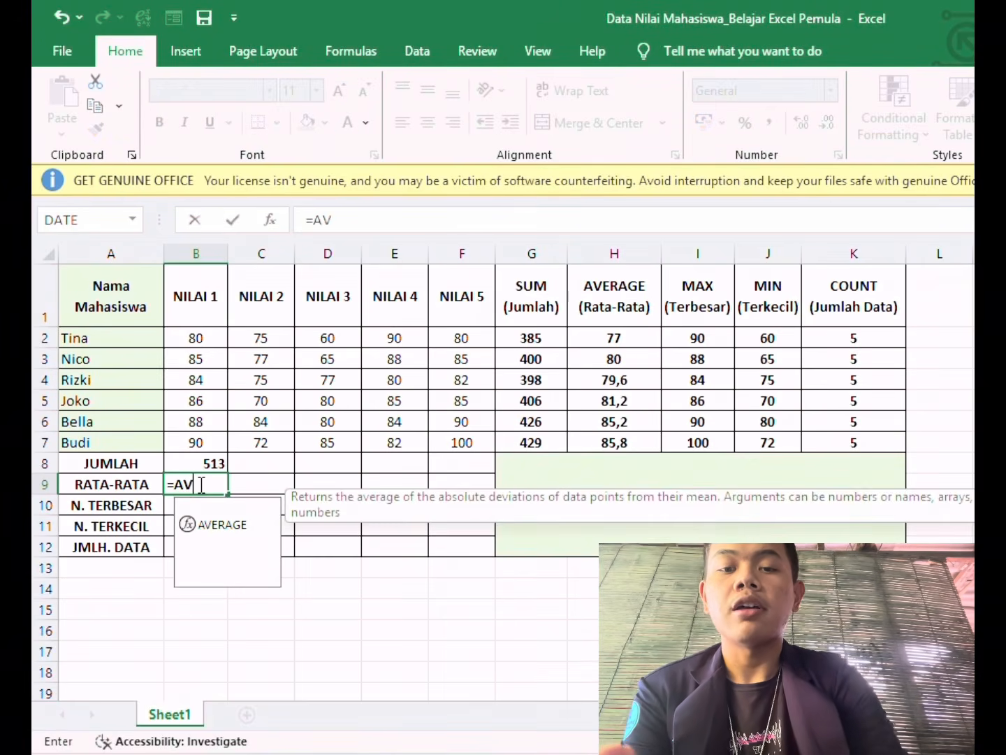
text(ERAGE)
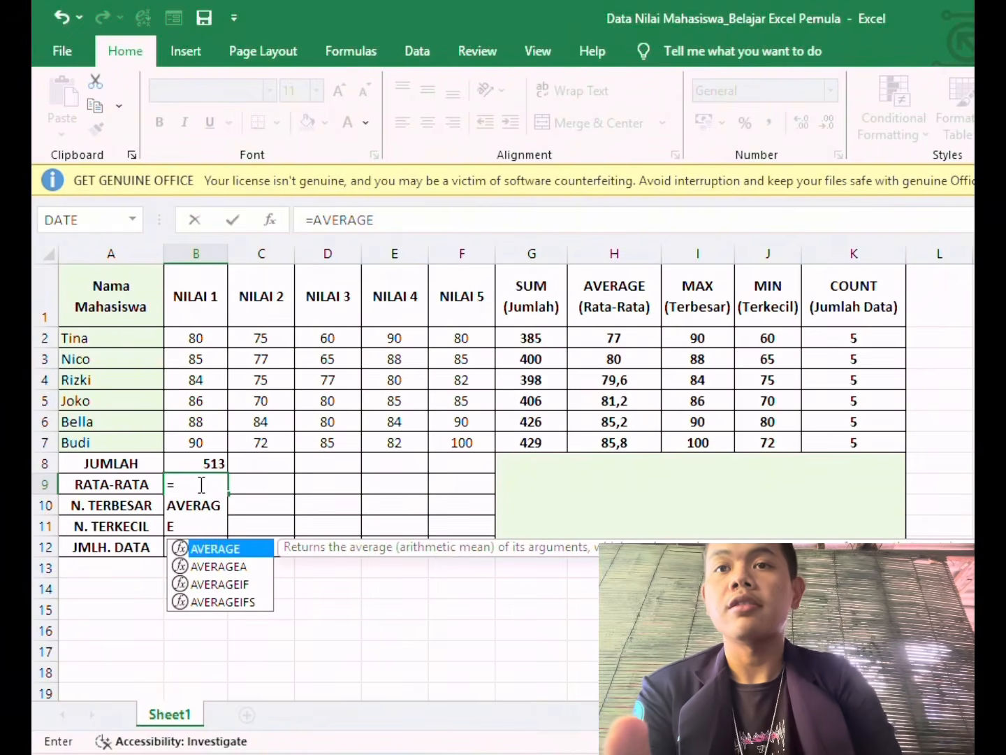
text(()
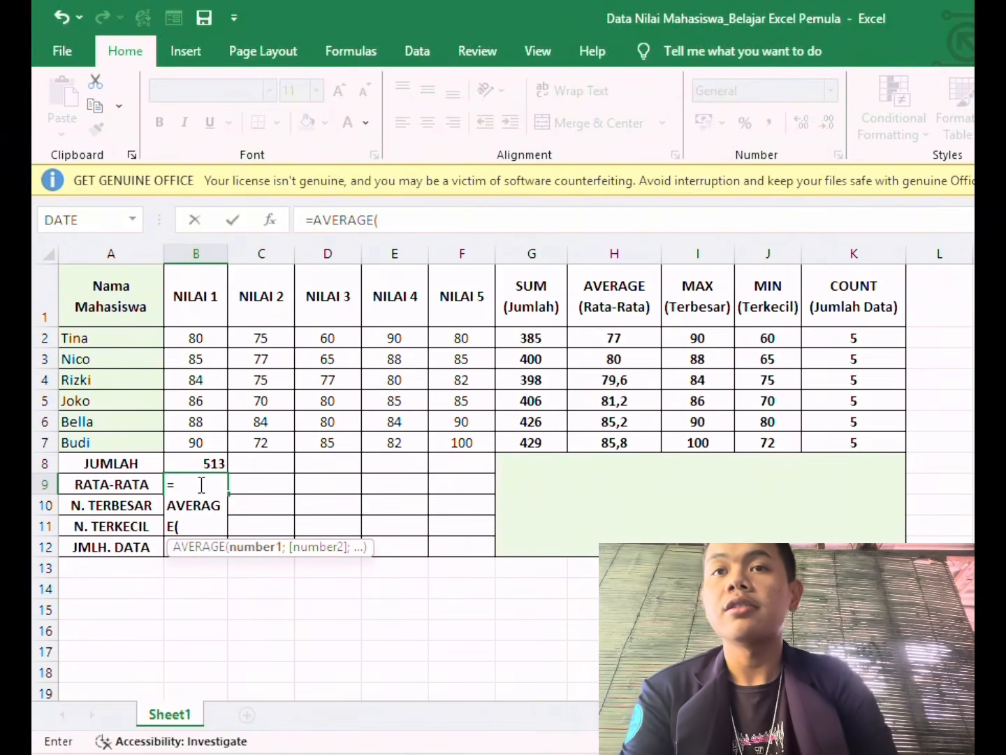
click(201, 336)
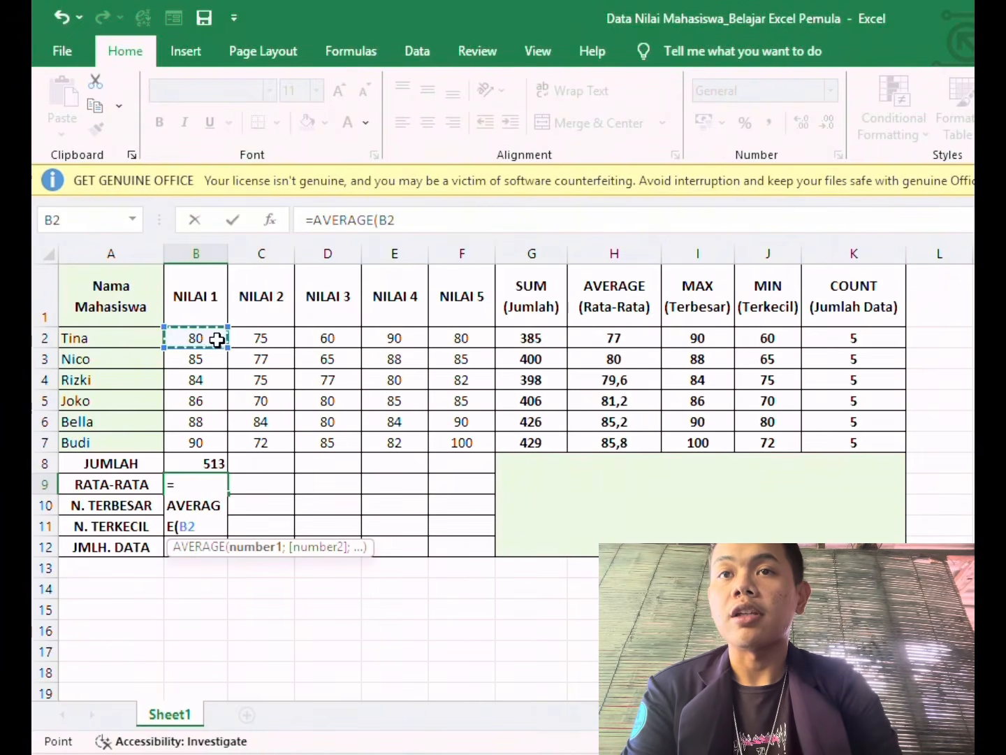
drag(196, 342, 204, 448)
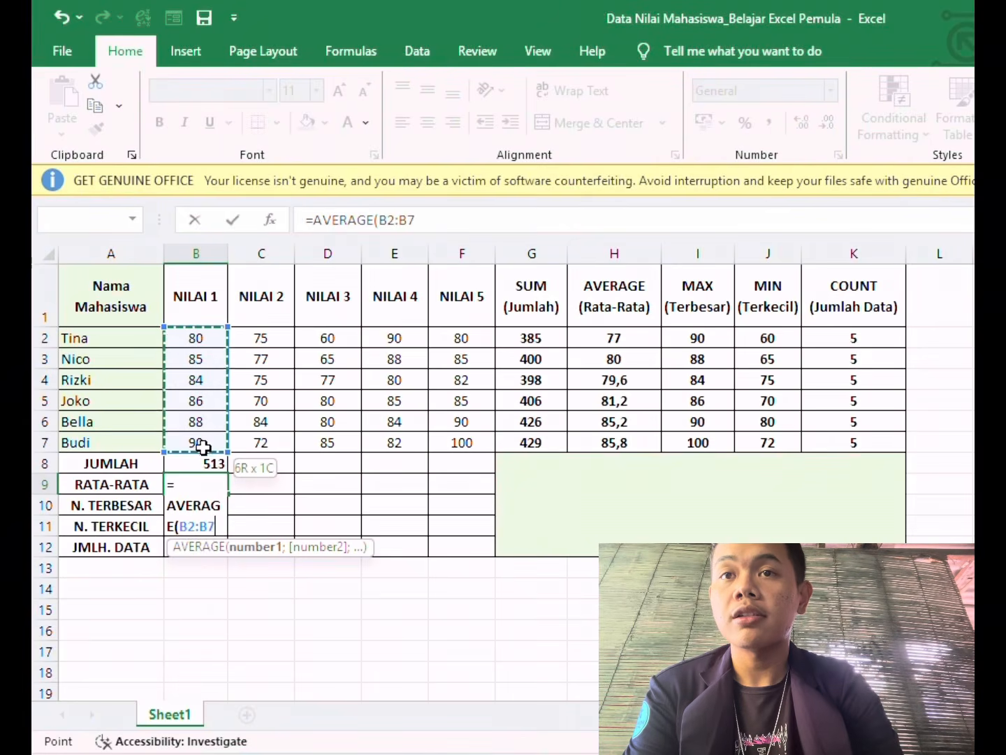
key(Return)
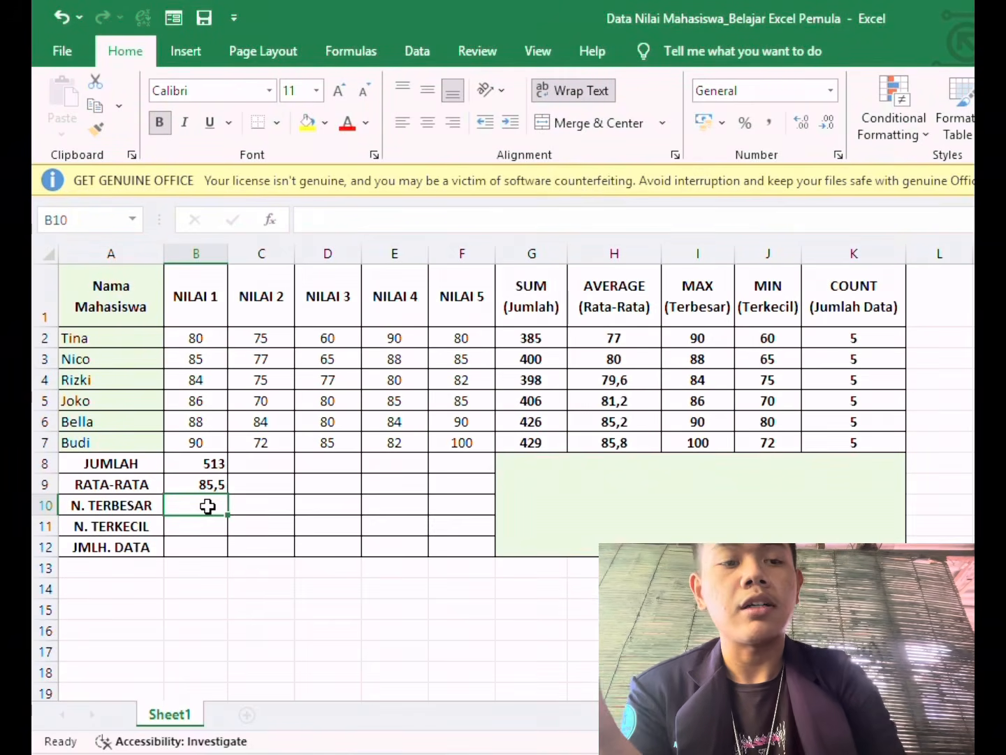
Enter =MAX(B2:B7) in B10, the N. TERBESAR row, to find the highest NILAI 1 score
text(=)
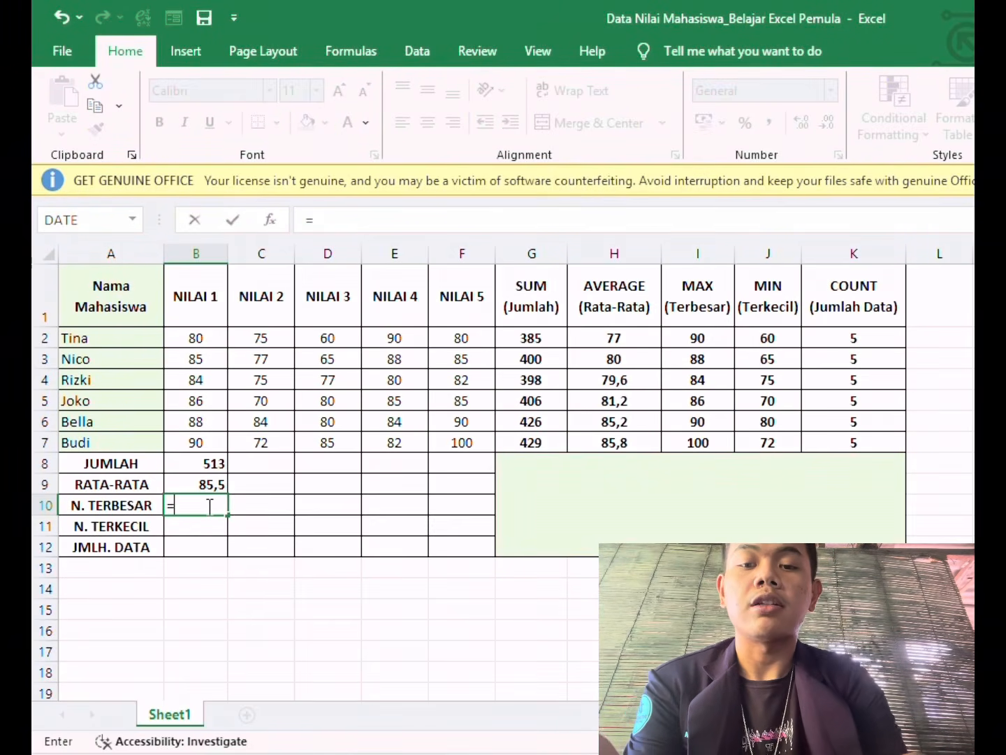
text(MAX)
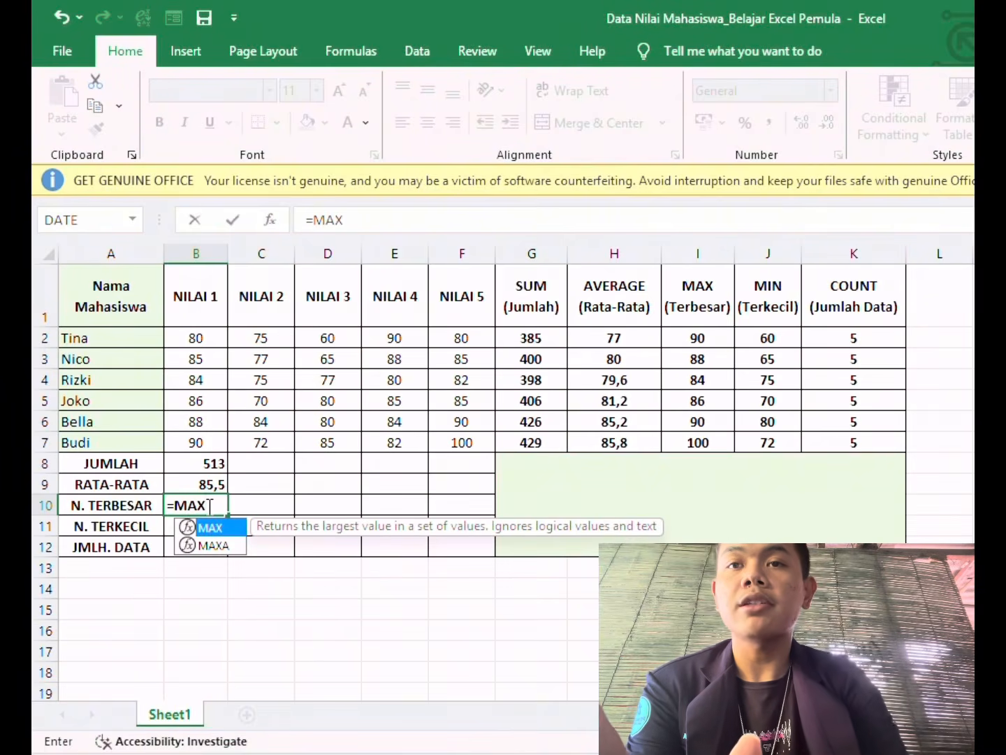
text(()
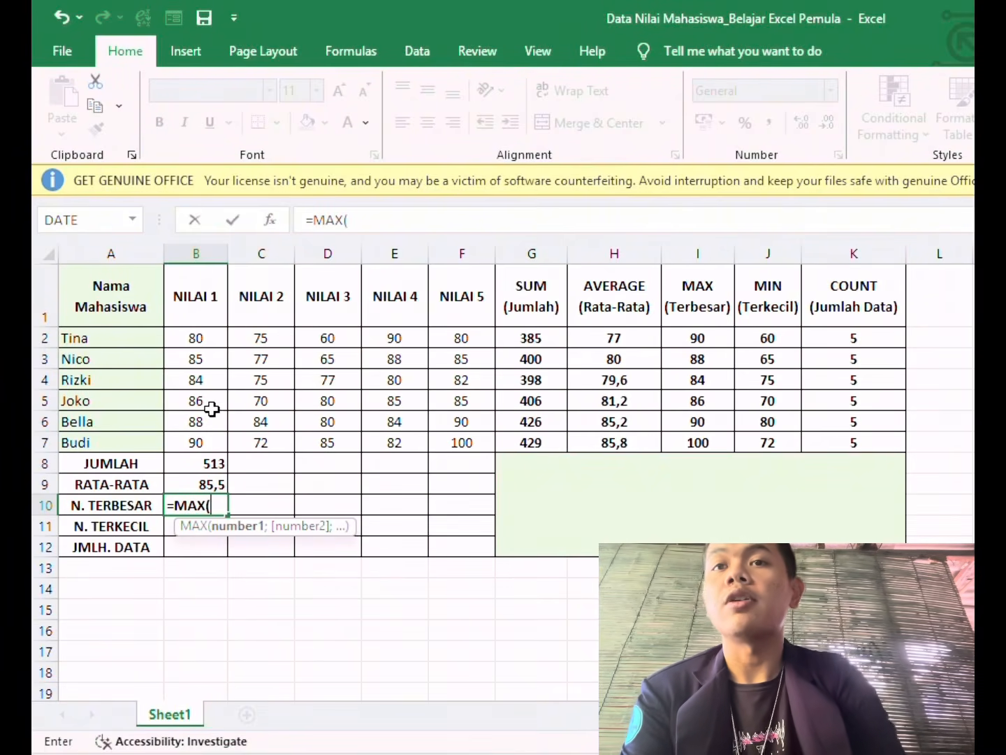
click(196, 336)
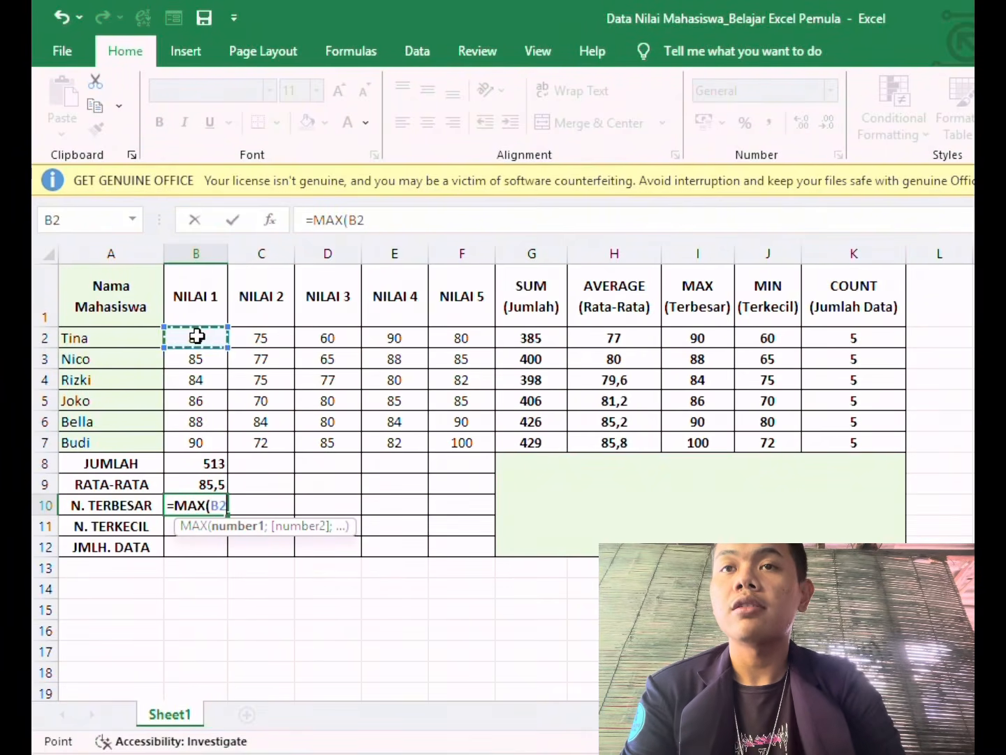
drag(196, 336, 199, 387)
drag(200, 441, 202, 337)
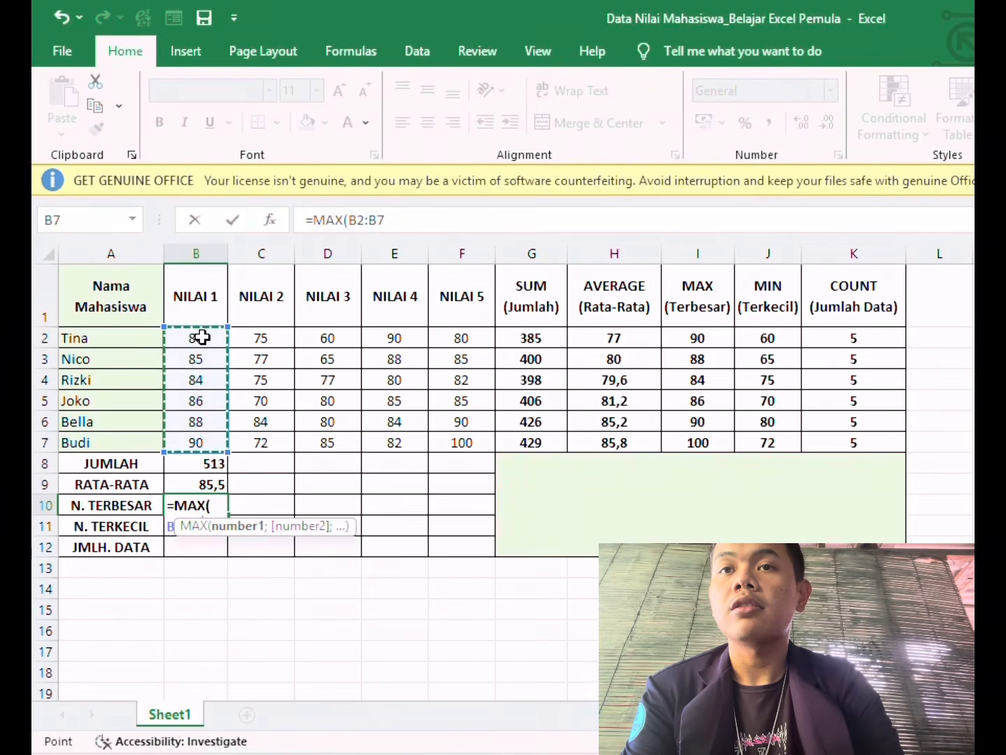
key(Return)
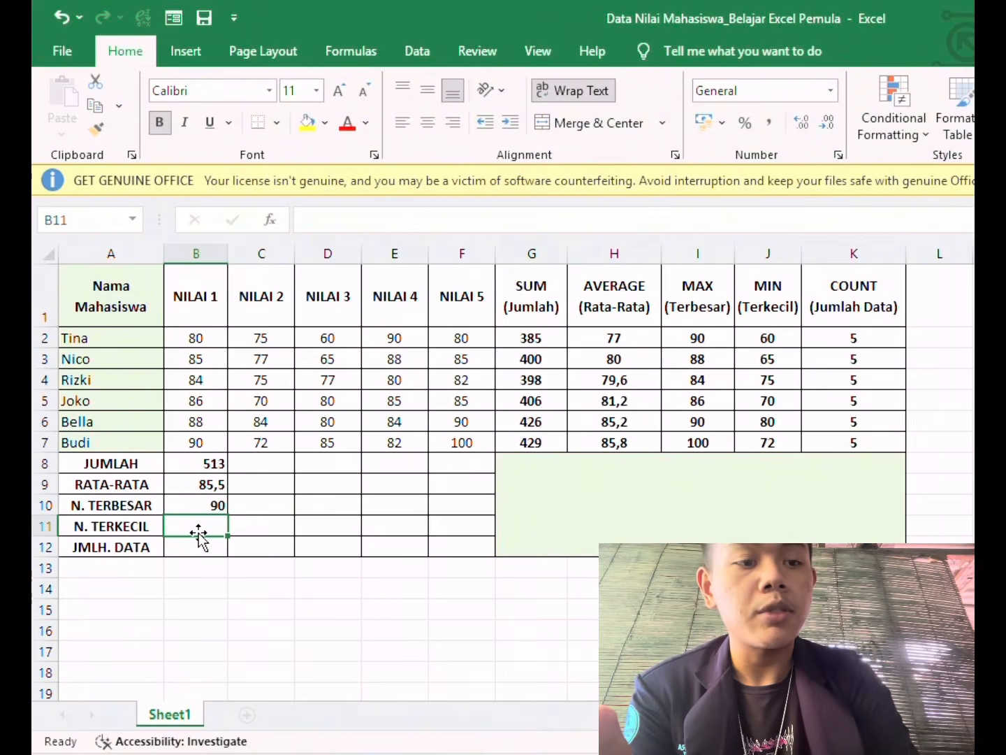
Enter =MIN(B2:B7) in B11, the N. TERKECIL row, to find the lowest NILAI 1 score
text(=)
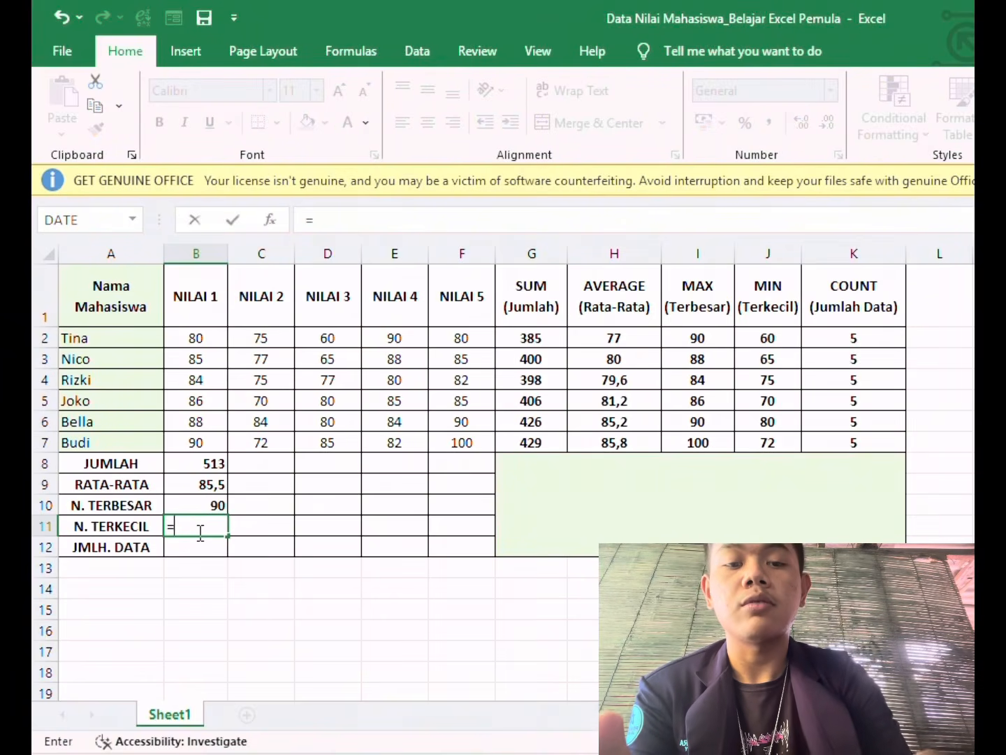
text(MIN)
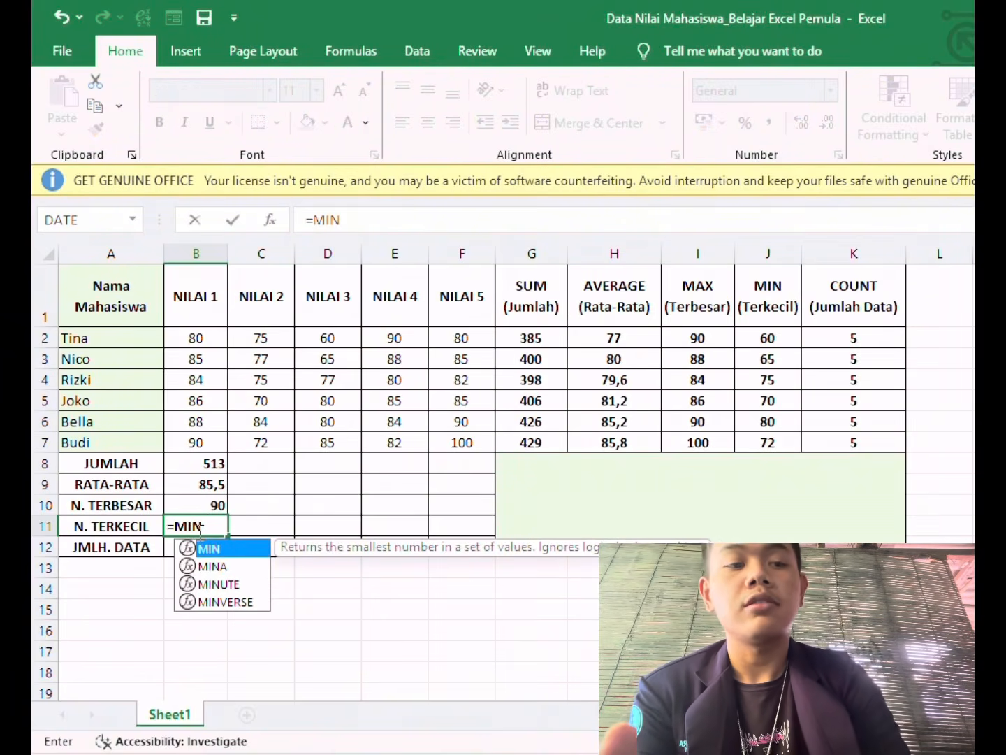
text(()
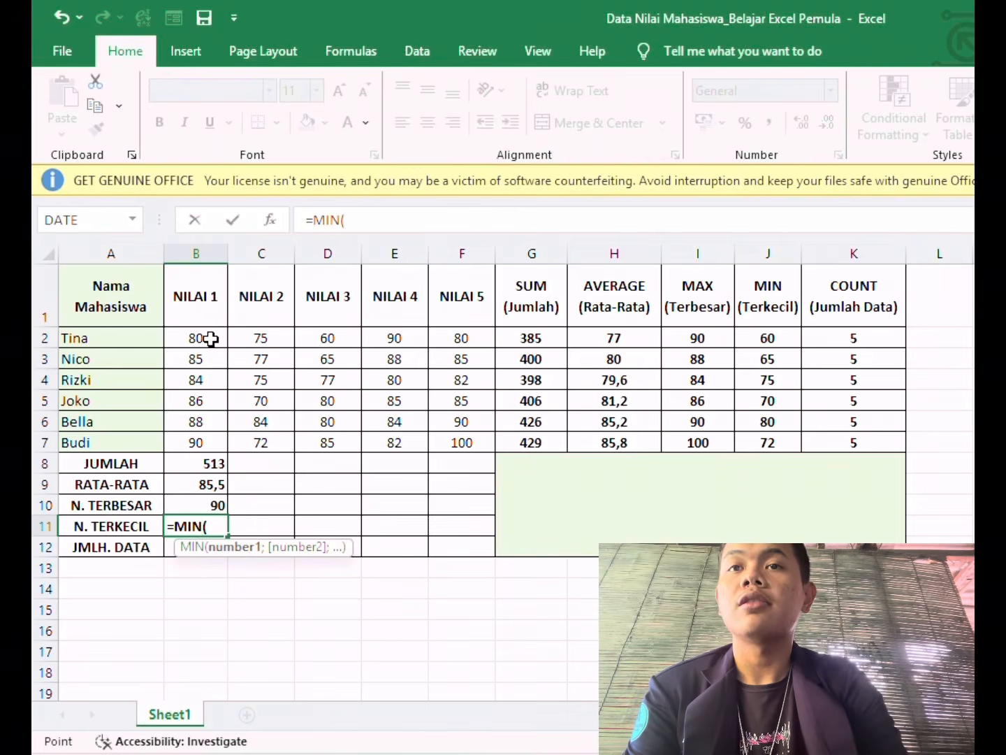
click(211, 339)
drag(211, 339, 210, 448)
key(Return)
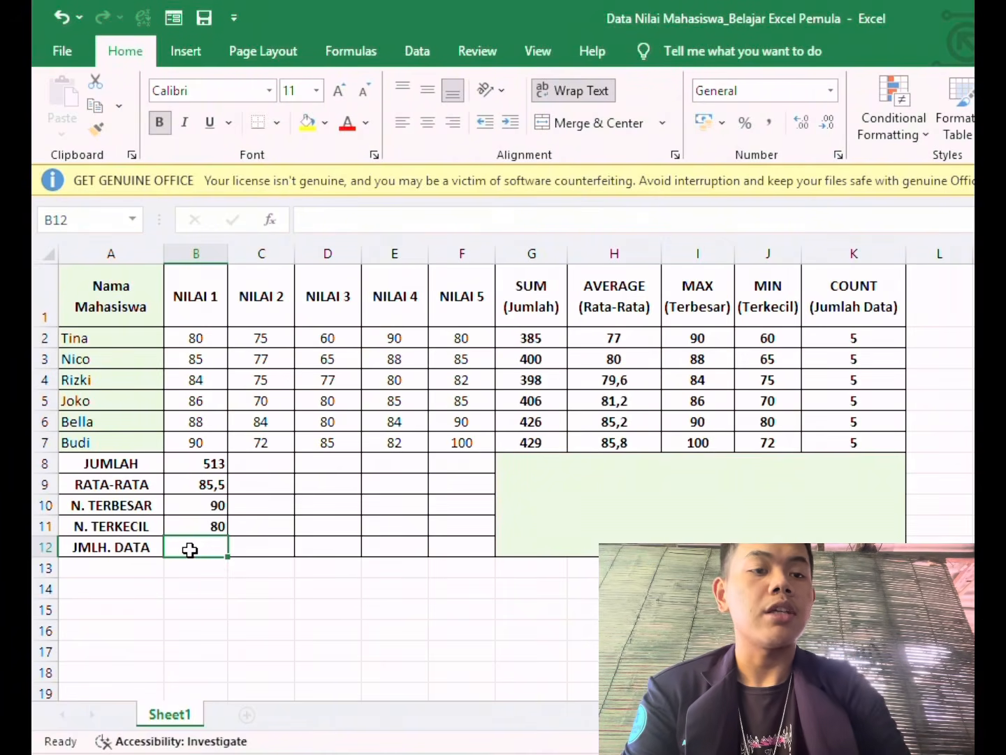
Try to enter a COUNT formula for the NILAI 1 scores in B12, the JMLH. DATA row
text(=COUNT)
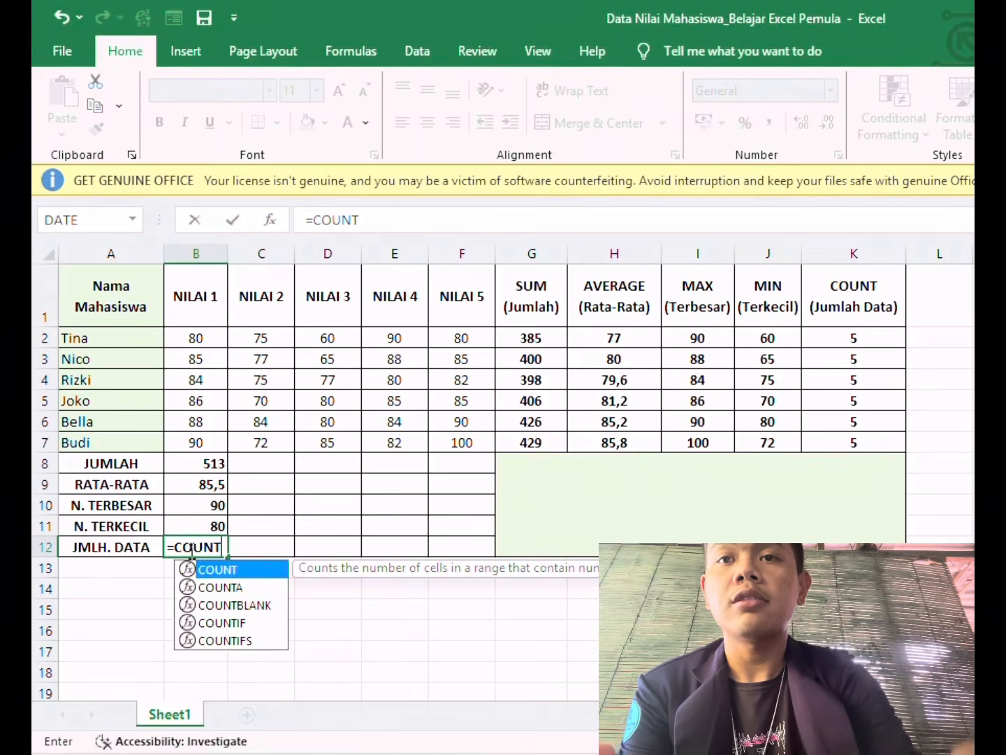
text(()
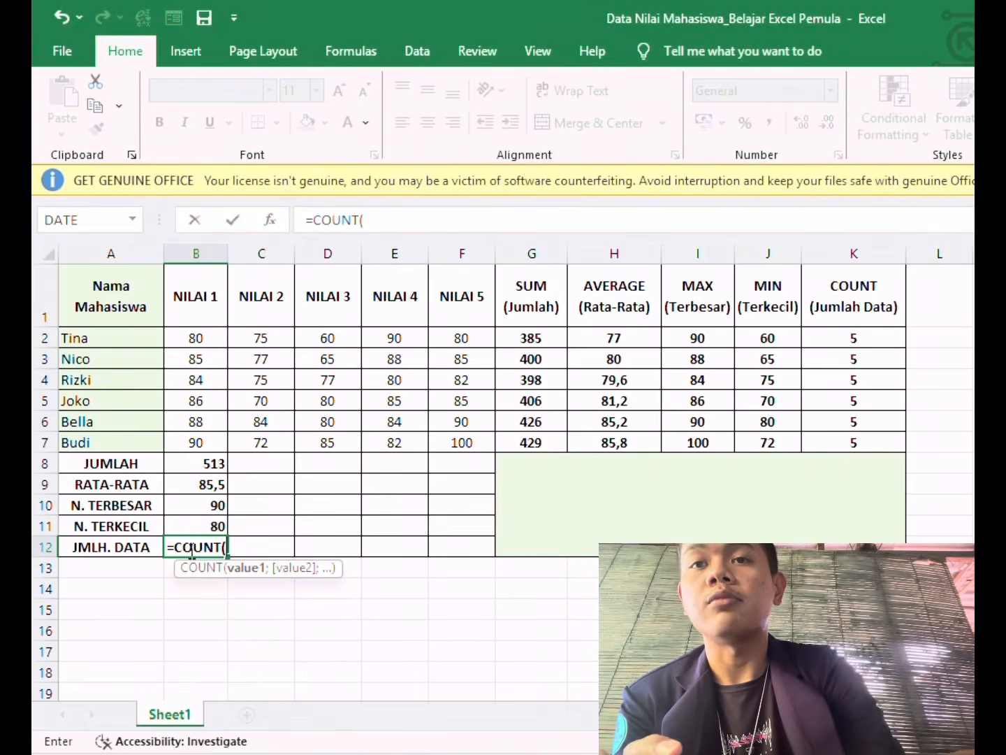
click(202, 330)
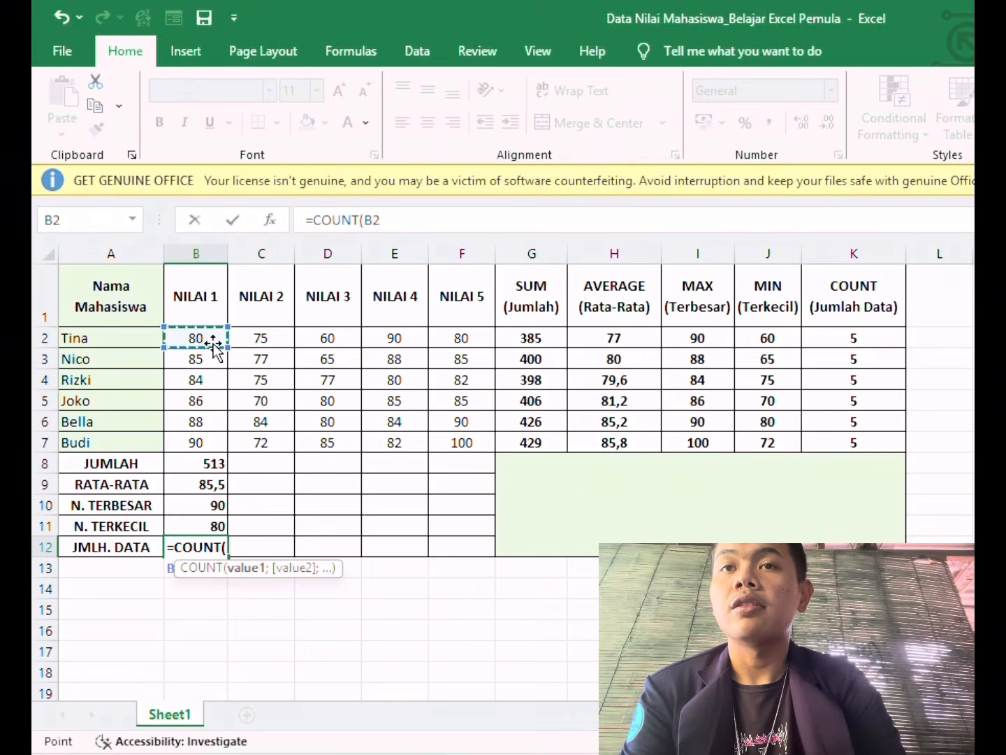
mouse_move(212, 347)
mouse_down()
mouse_move(210, 371)
mouse_move(208, 331)
mouse_up()
click(208, 330)
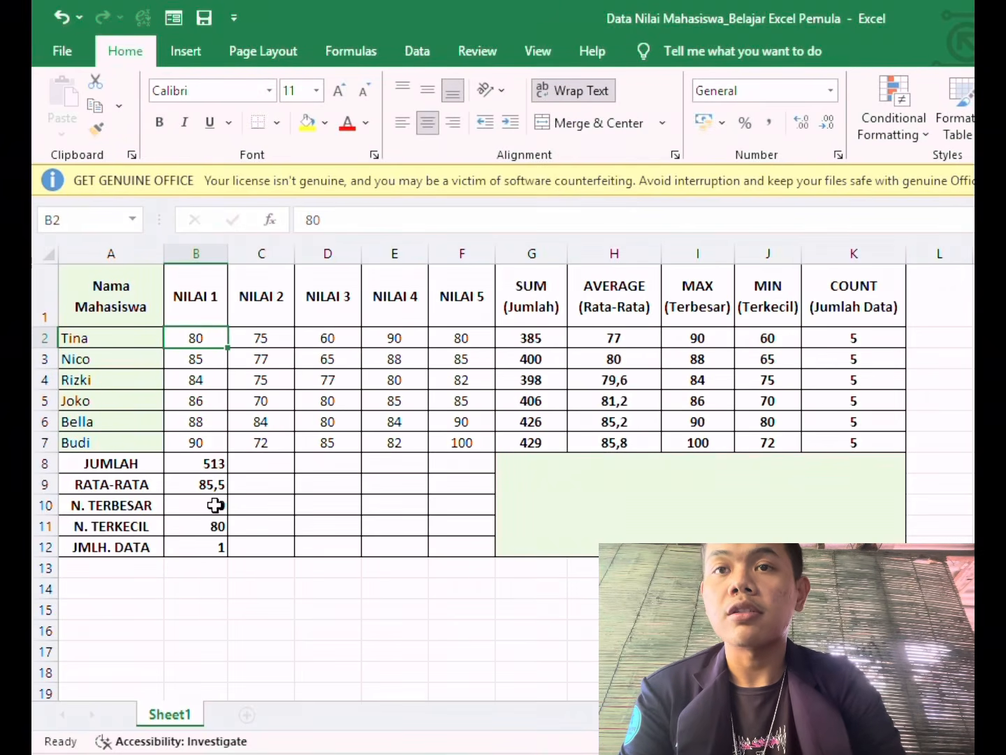
click(220, 554)
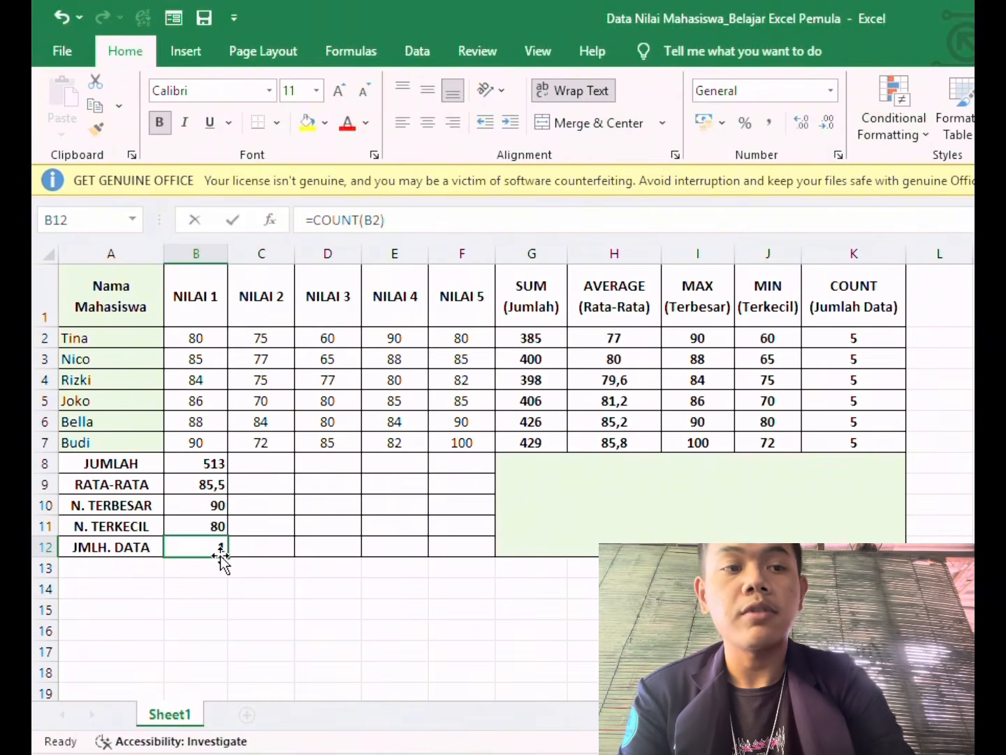
key(BackSpace)
text(=)
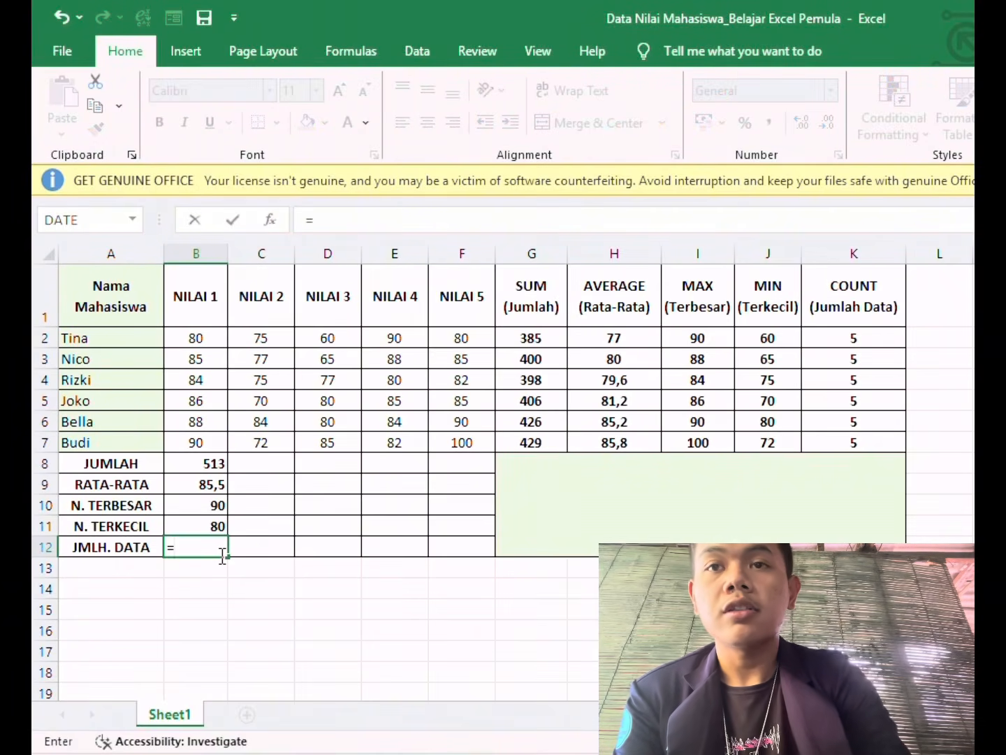
text(COUNT)
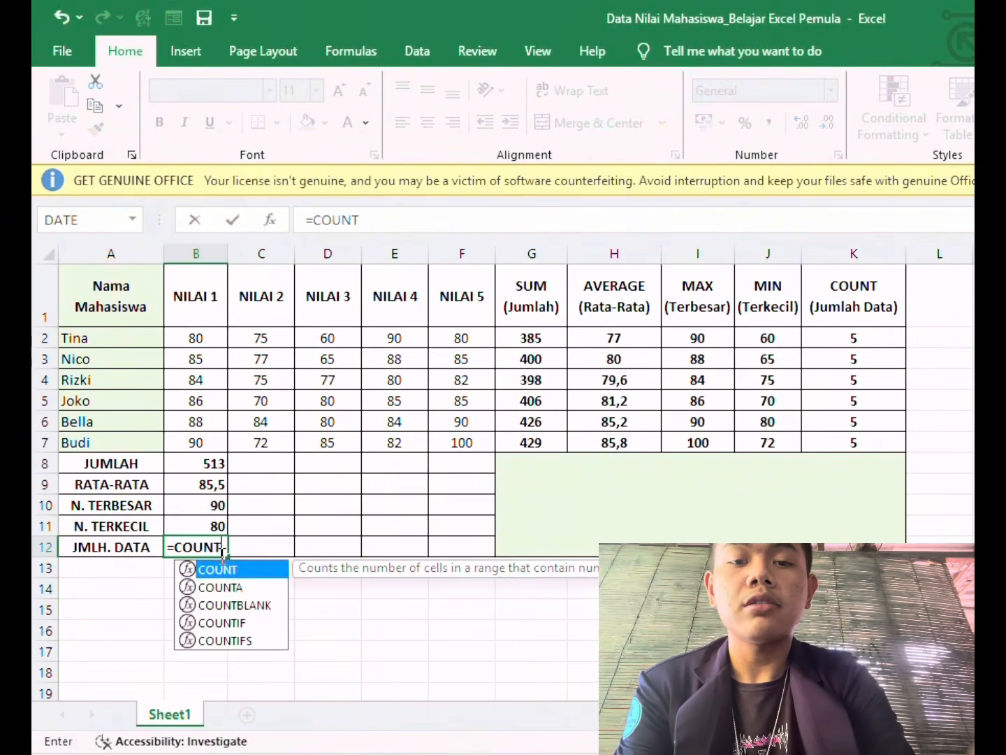
click(214, 341)
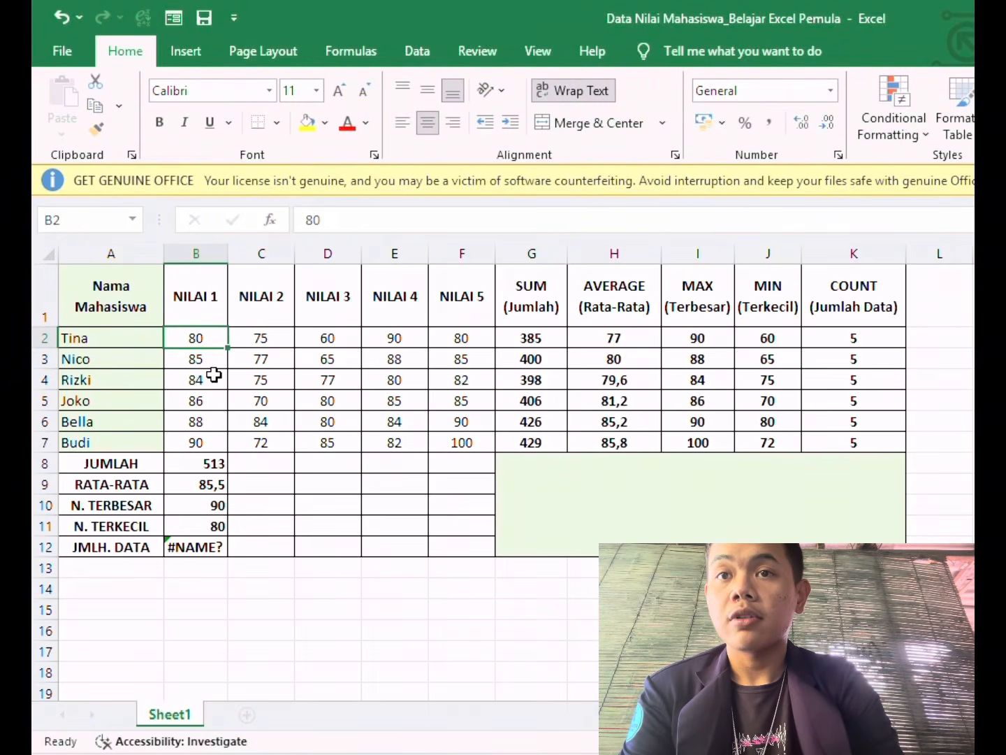
Replace B12's content with =COUNT(B2:B7) to count the NILAI 1 scores, and reselect B12
click(214, 552)
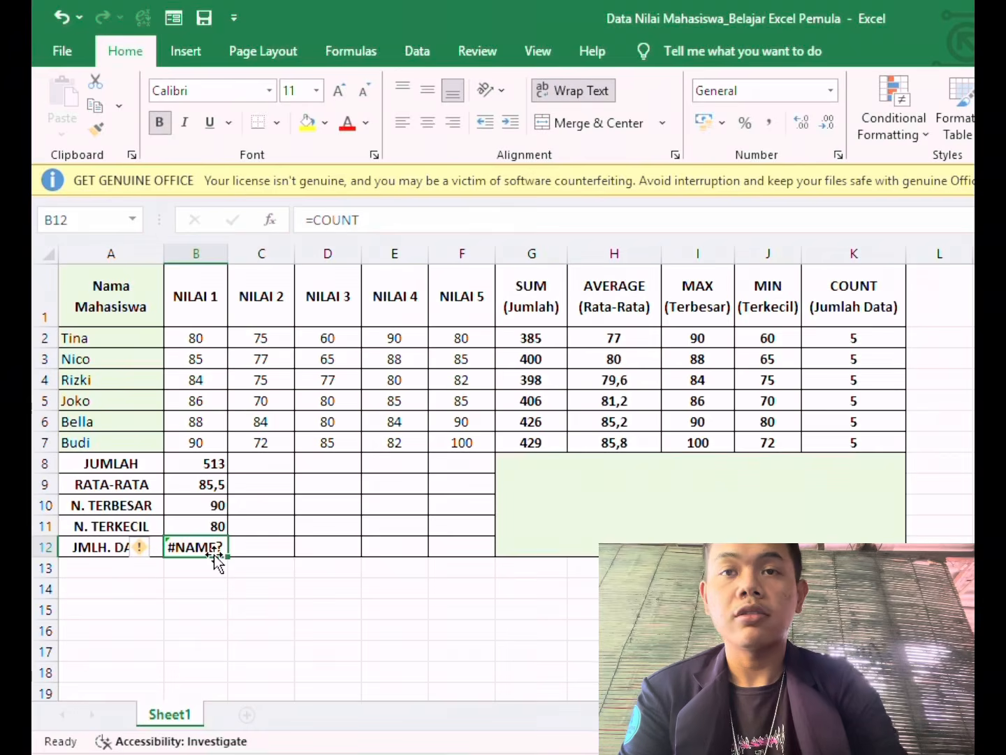
key(BackSpace)
text(=)
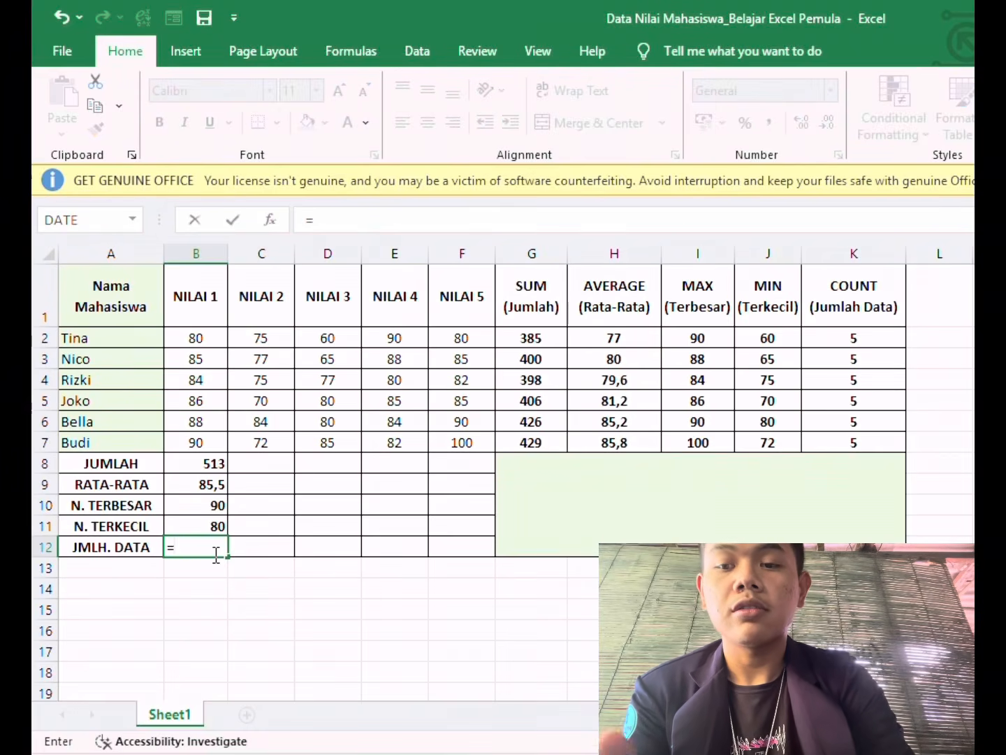
text(COUNT)
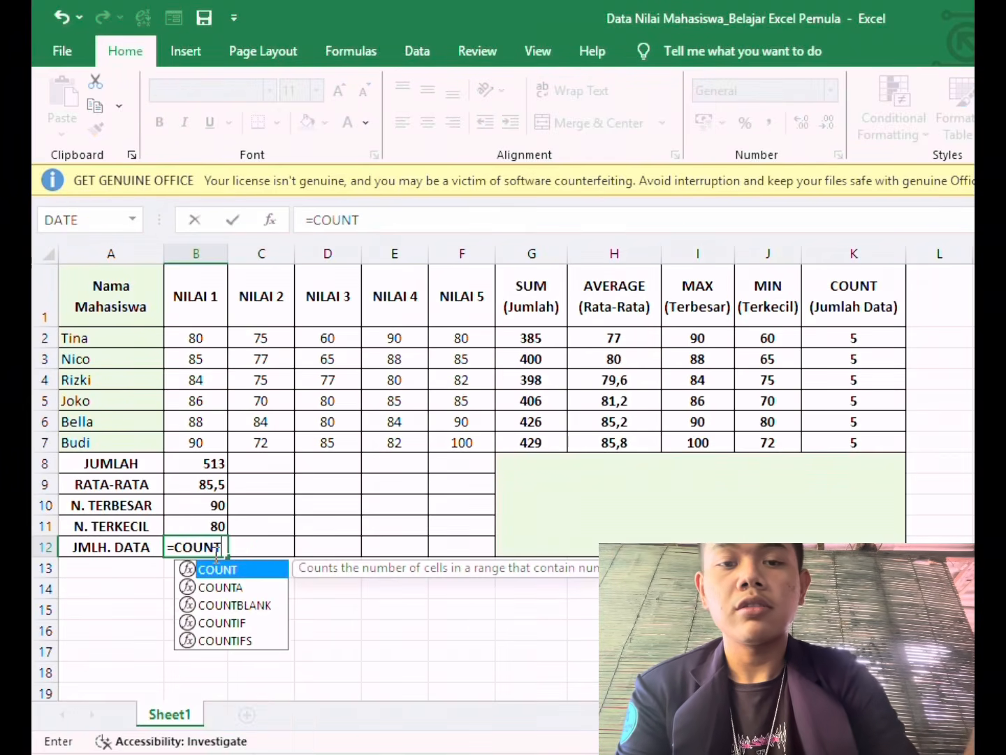
text(()
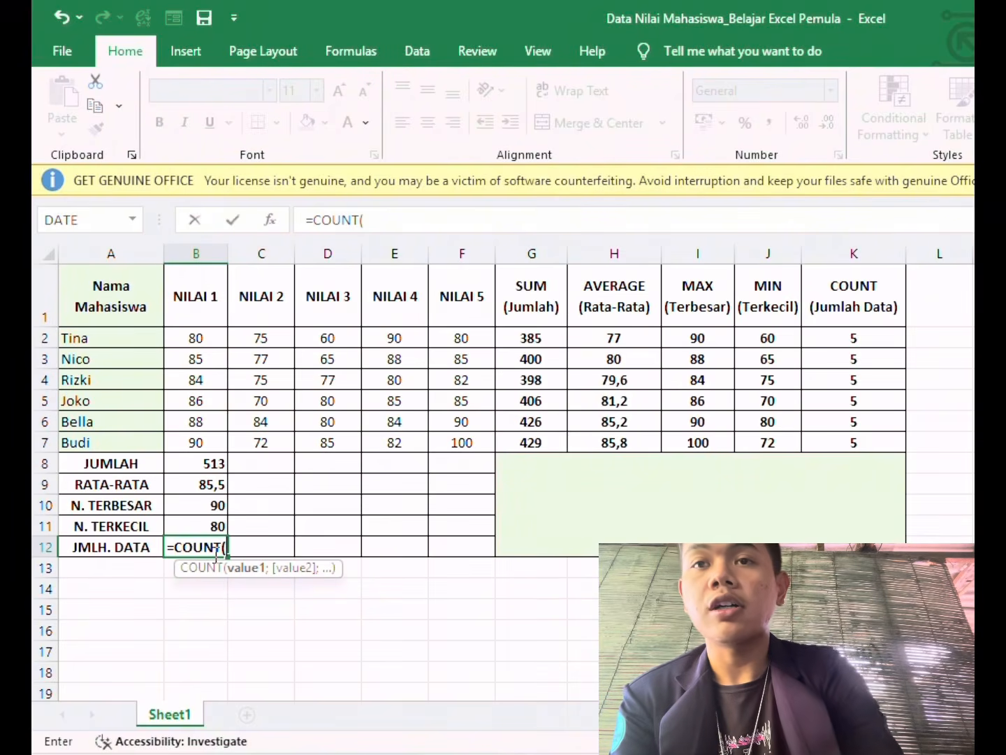
click(210, 339)
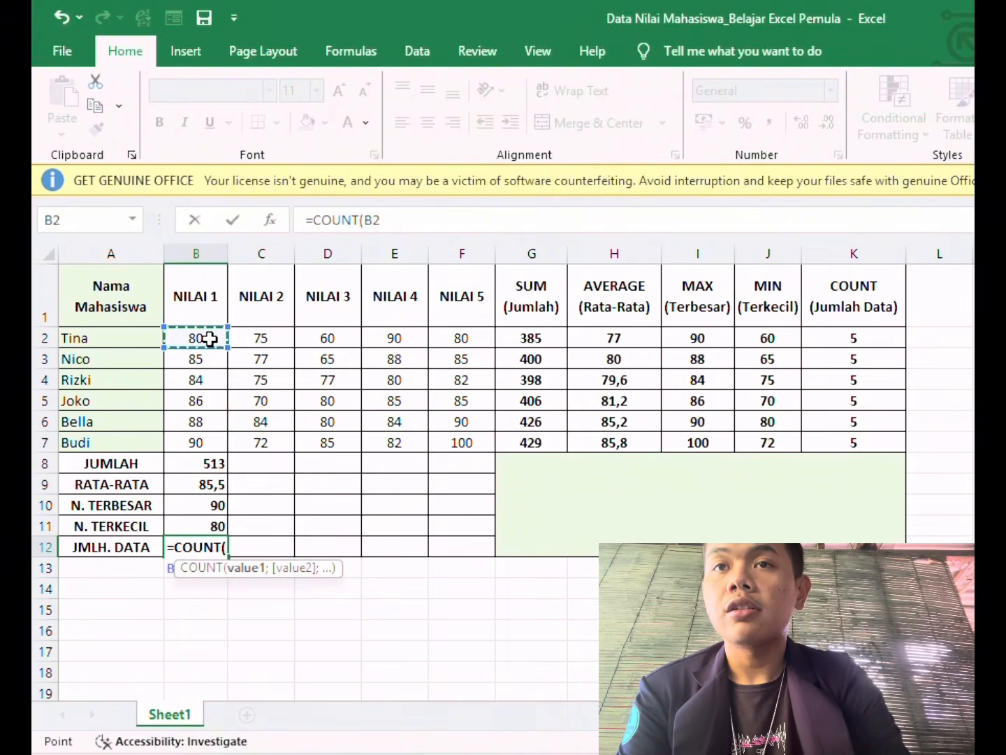
drag(210, 339, 209, 438)
key(Return)
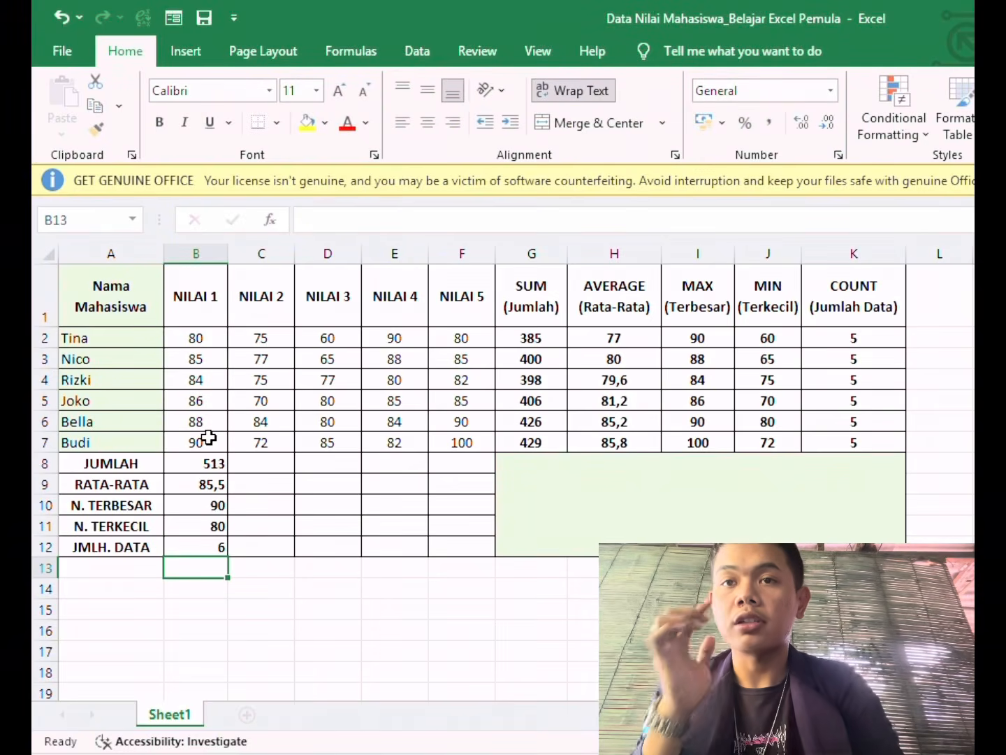
key(Up)
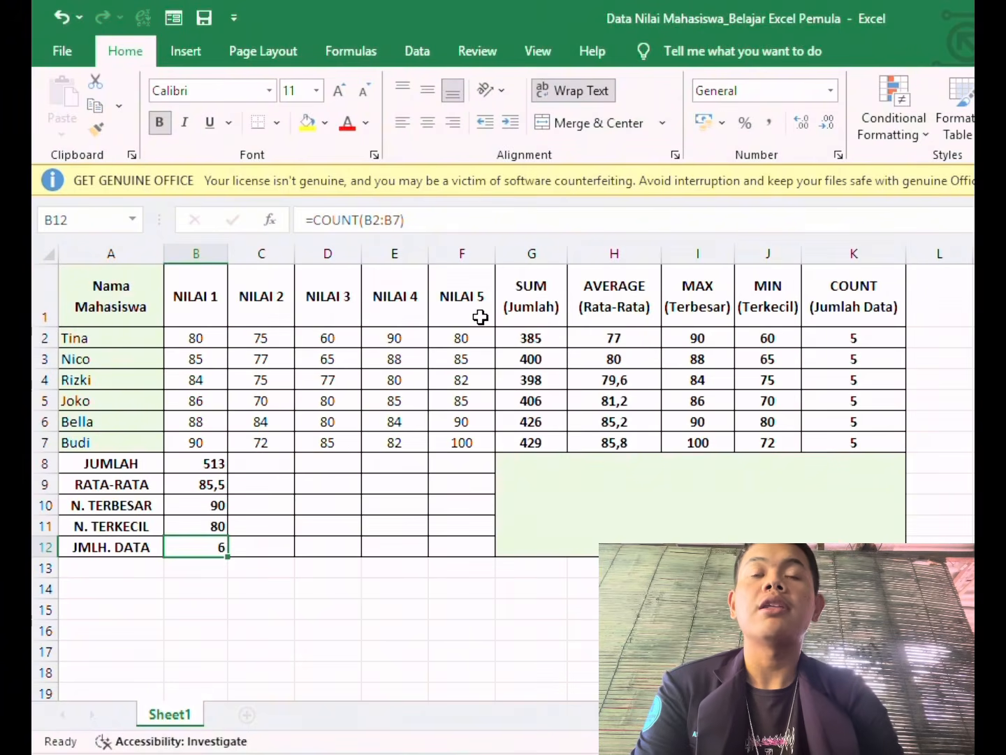
Fill B8's SUM formula across through F8 to total every score column
click(265, 473)
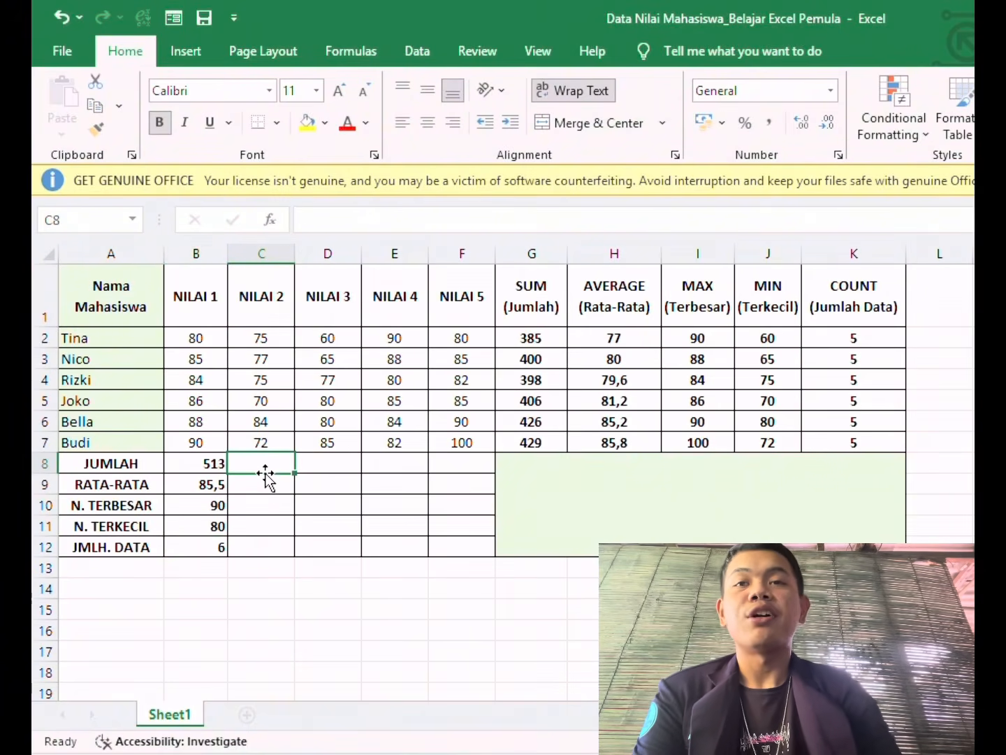
click(214, 470)
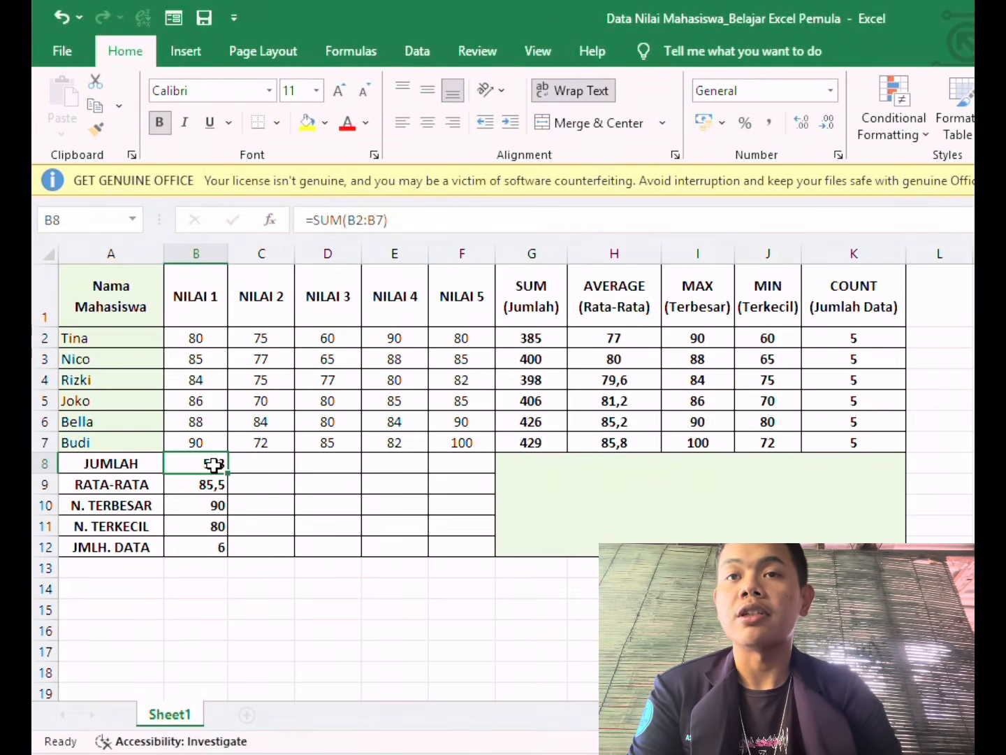
click(225, 473)
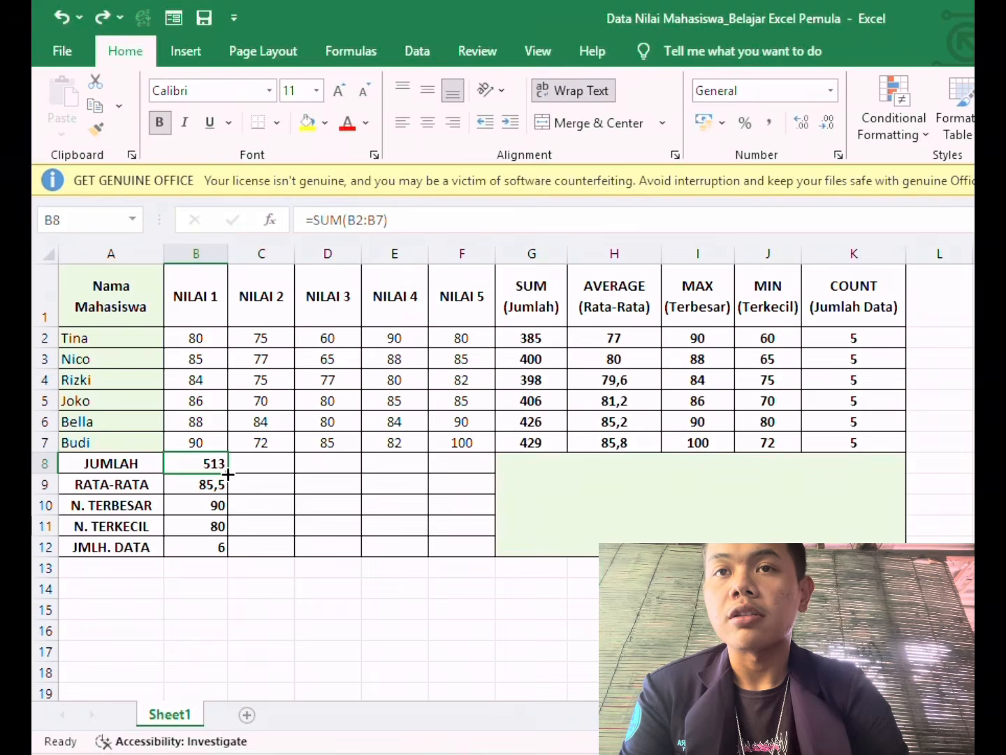
drag(228, 473, 494, 478)
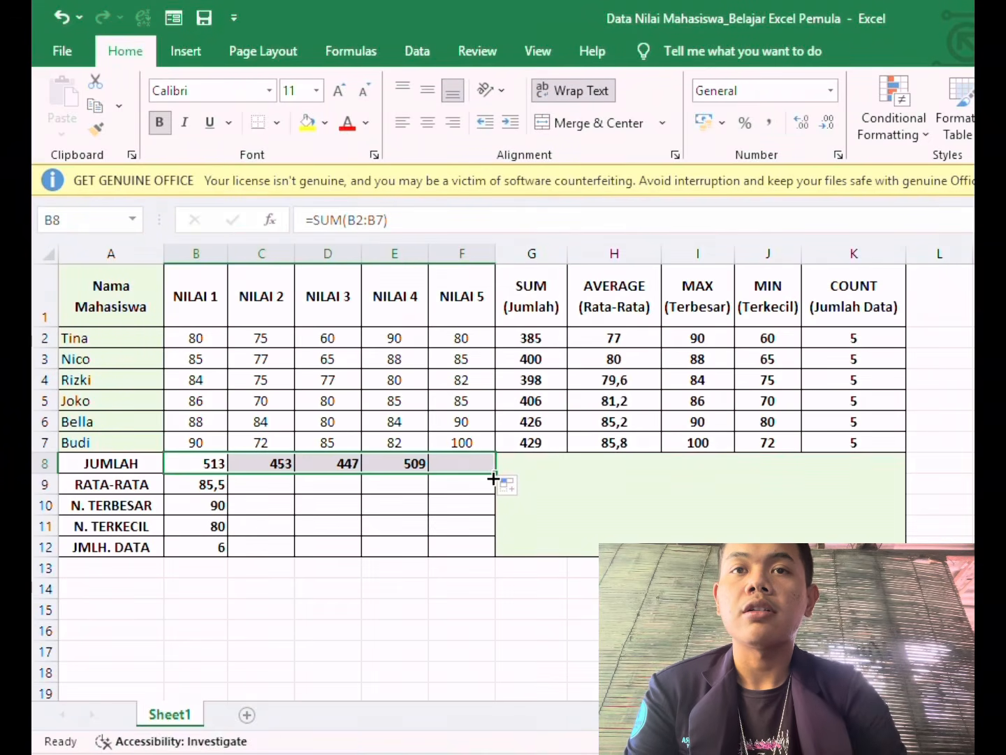
Fill B9's AVERAGE formula across through F9 to average every score column
click(222, 484)
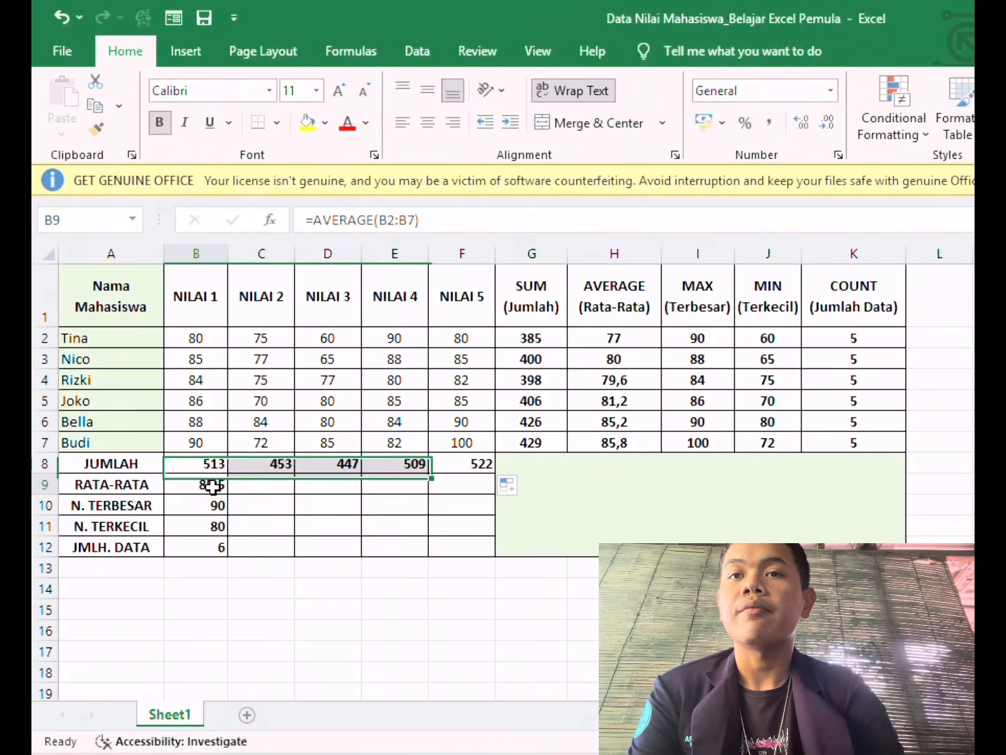
drag(226, 493, 286, 492)
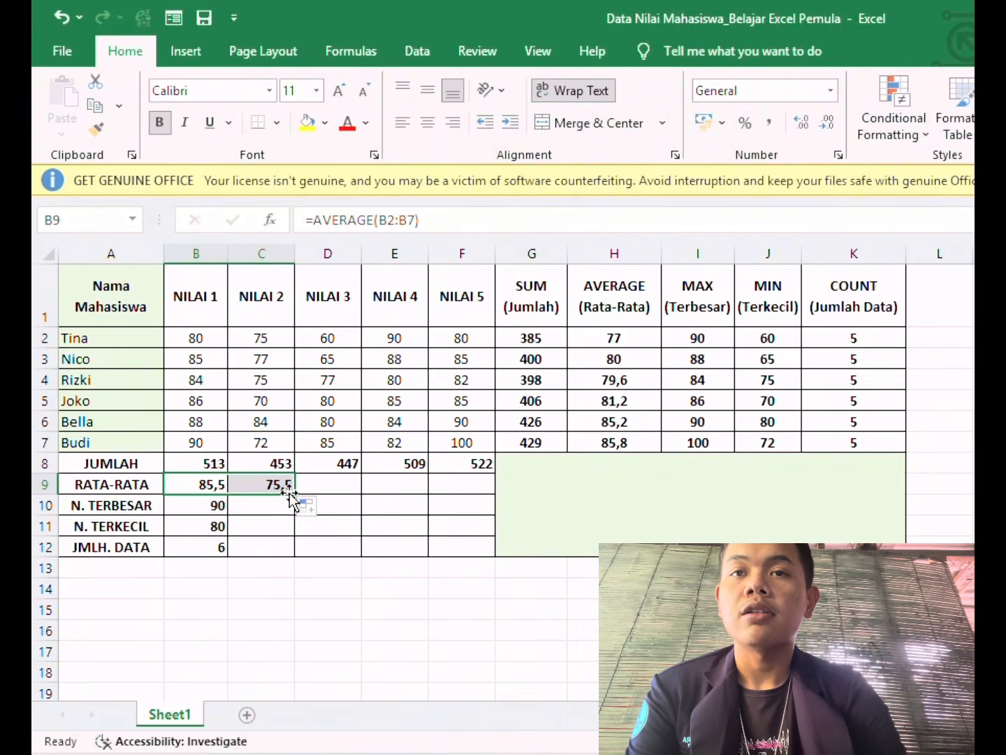
drag(292, 492, 438, 499)
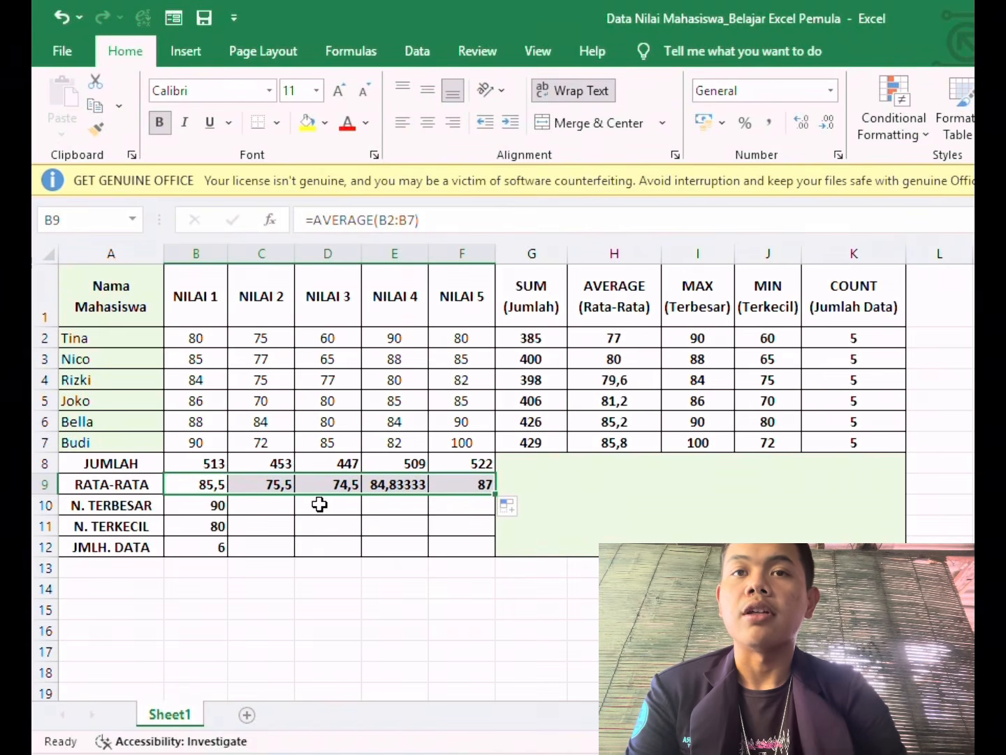
Fill B10's MAX formula through F10 and B11's MIN formula through F11 for all score columns
mouse_move(209, 511)
mouse_down()
mouse_move(202, 506)
mouse_move(226, 513)
mouse_up()
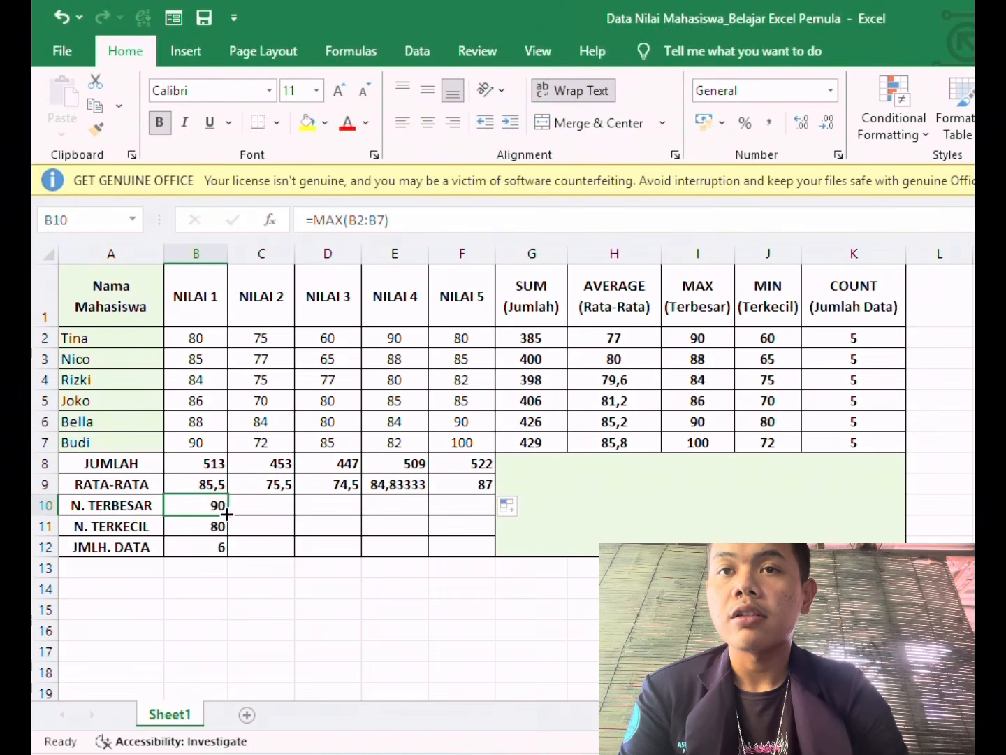
drag(227, 513, 503, 504)
click(234, 525)
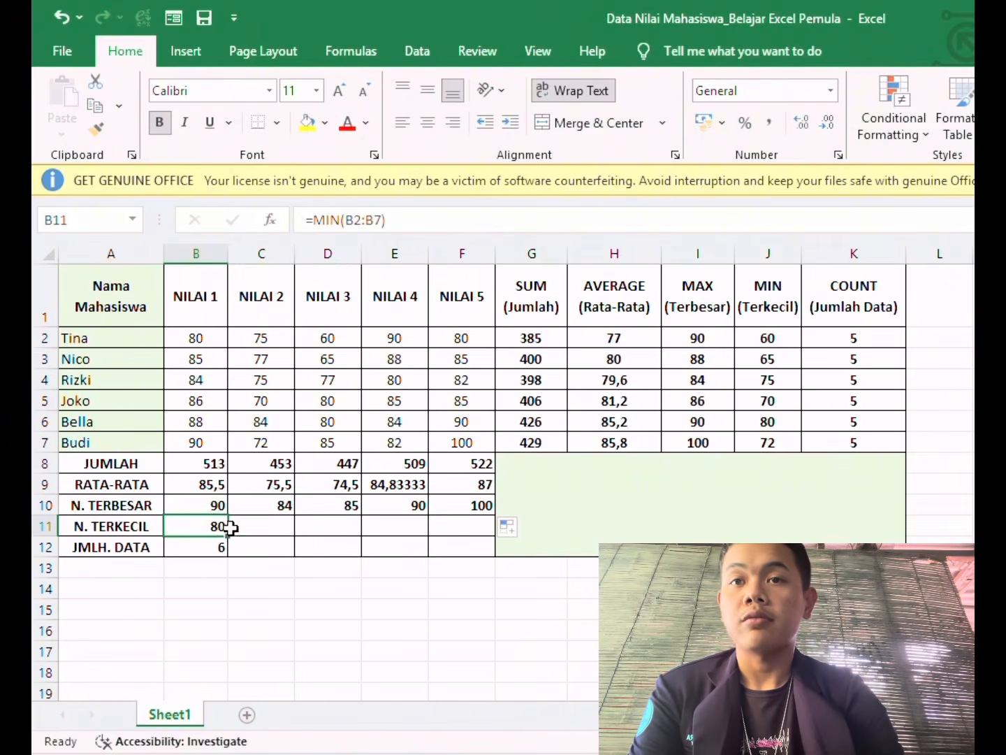
drag(230, 529, 460, 538)
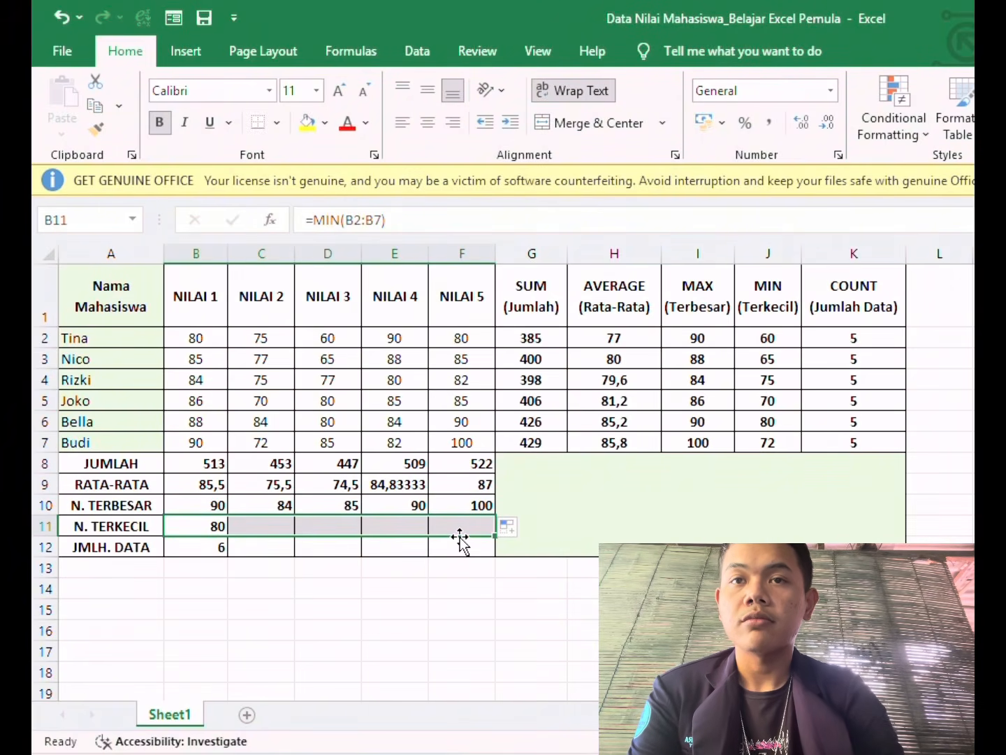
Fill B11's MIN formula across C11:F11 again to get every score column's lowest value
click(458, 563)
click(205, 526)
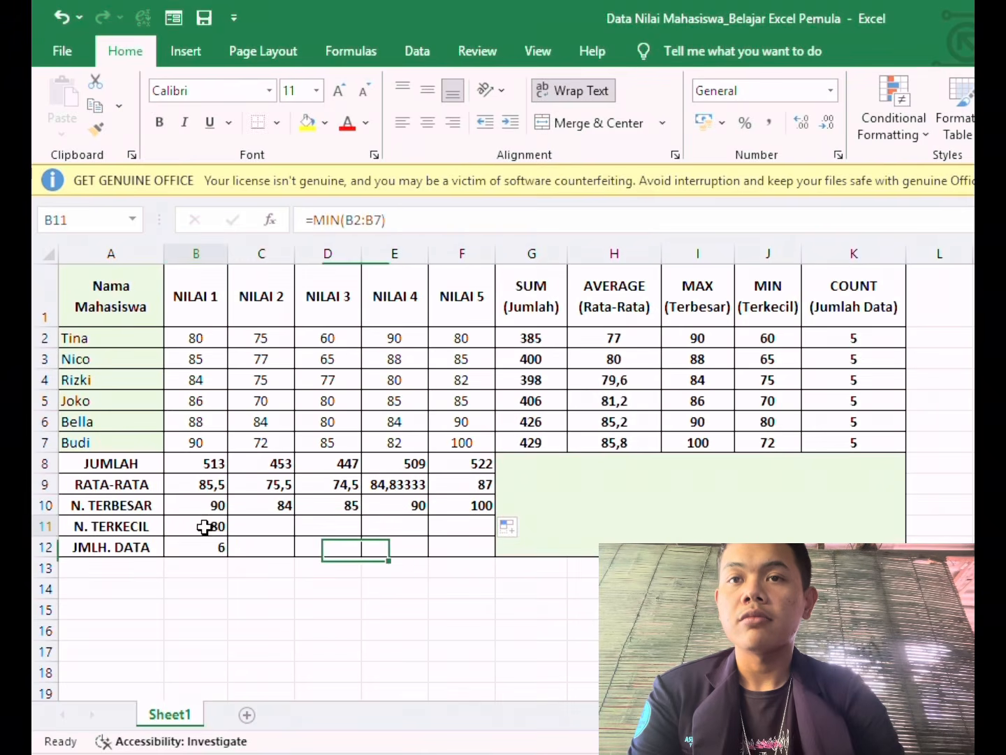
drag(228, 535, 493, 532)
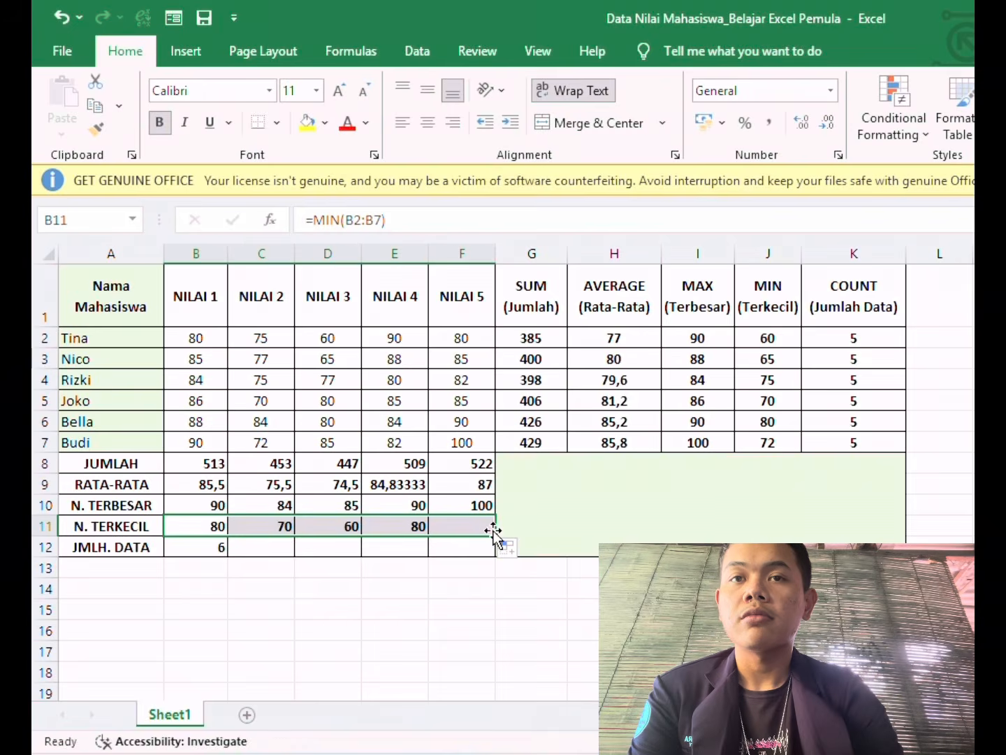
Fill B12's COUNT formula across through F12 to count the scores in every column, and deselect the range
click(210, 545)
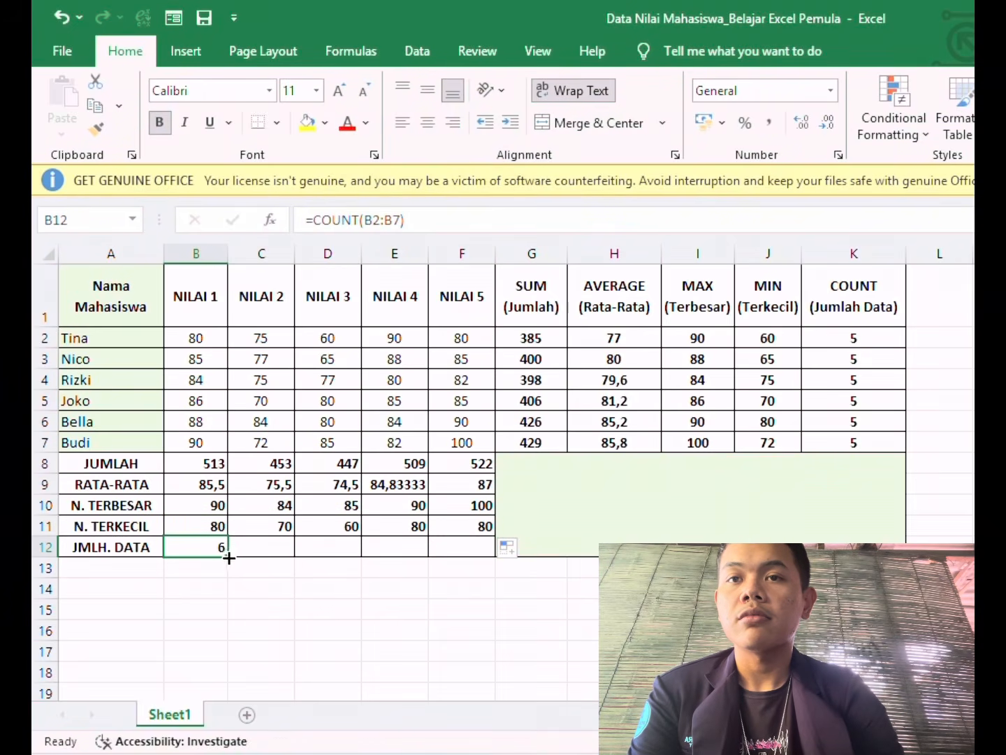
drag(224, 556, 287, 552)
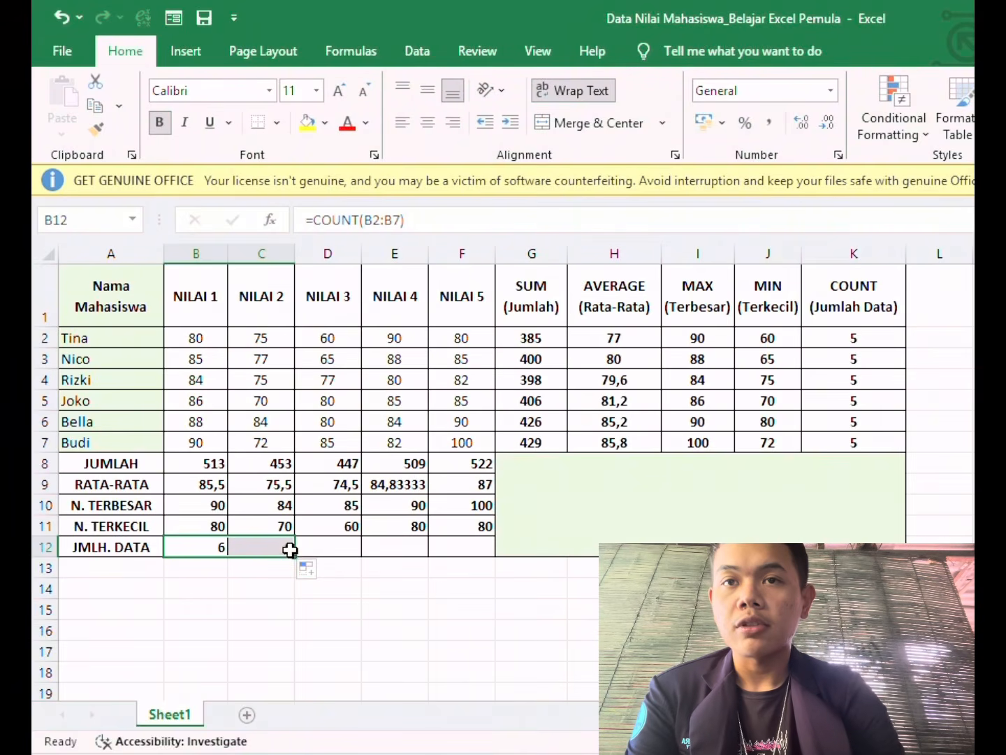
drag(295, 556, 496, 555)
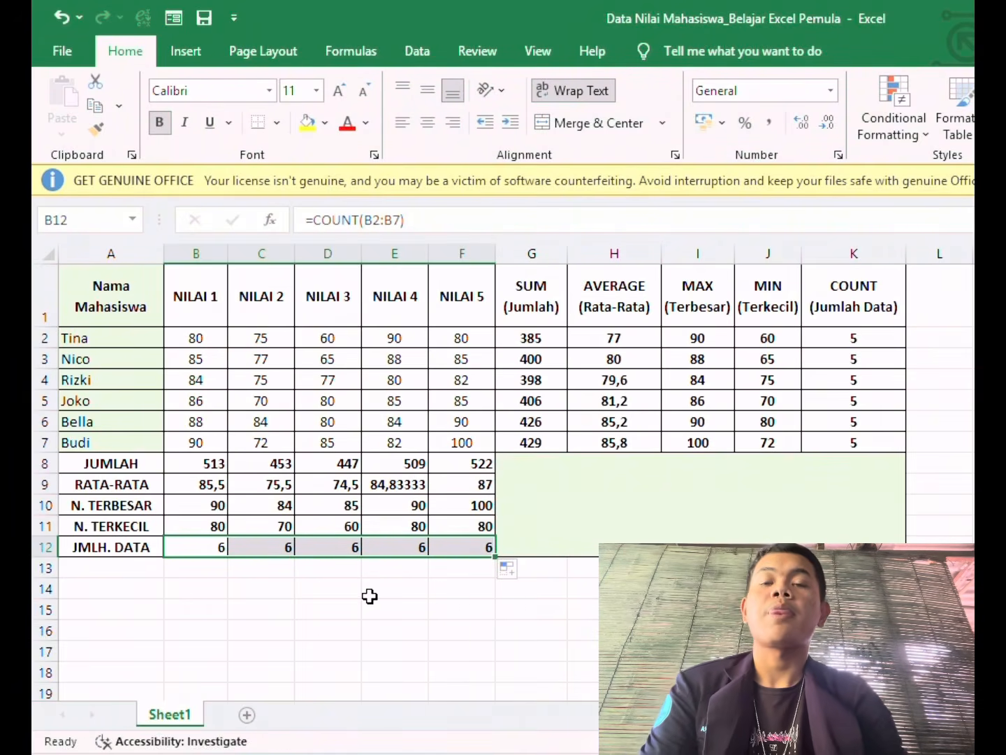
click(369, 595)
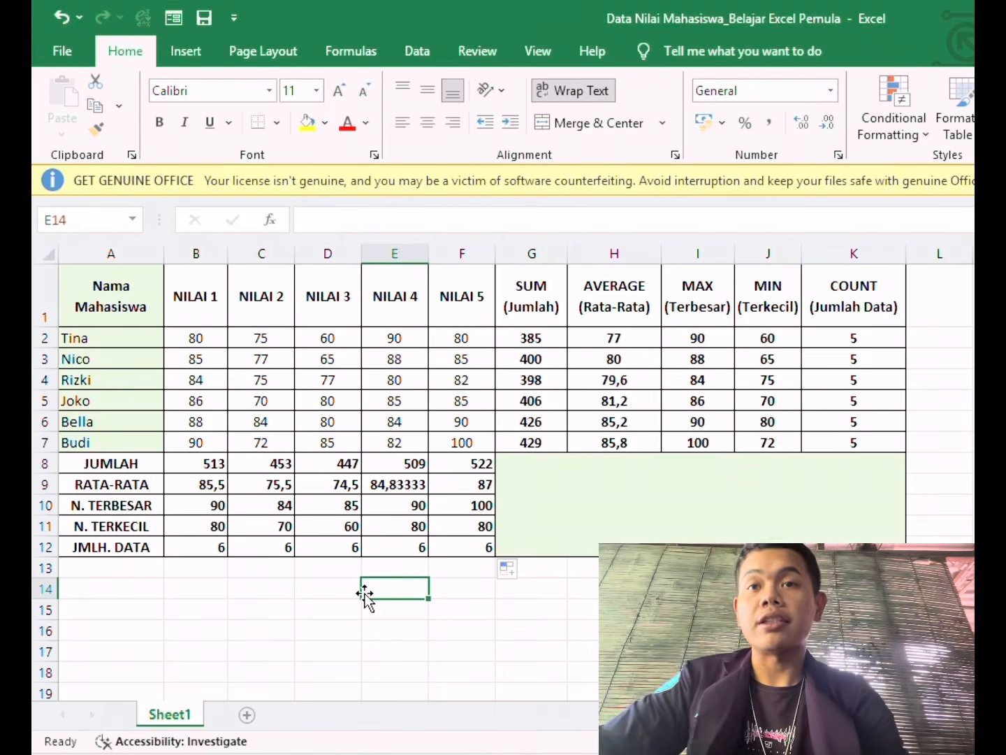
click(211, 466)
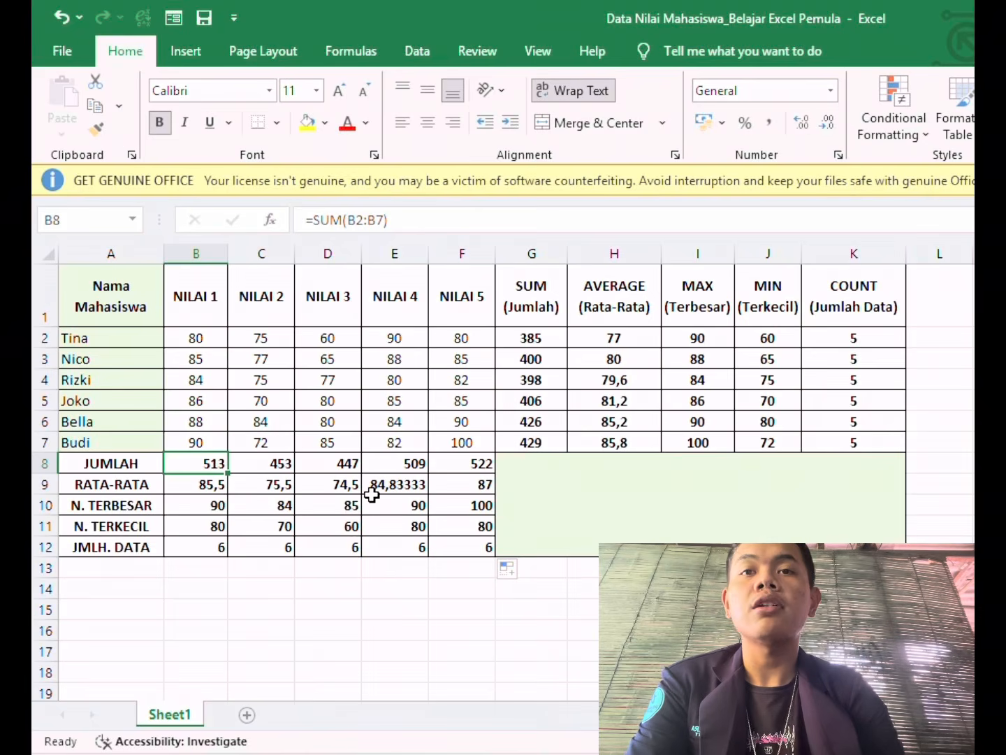
click(246, 462)
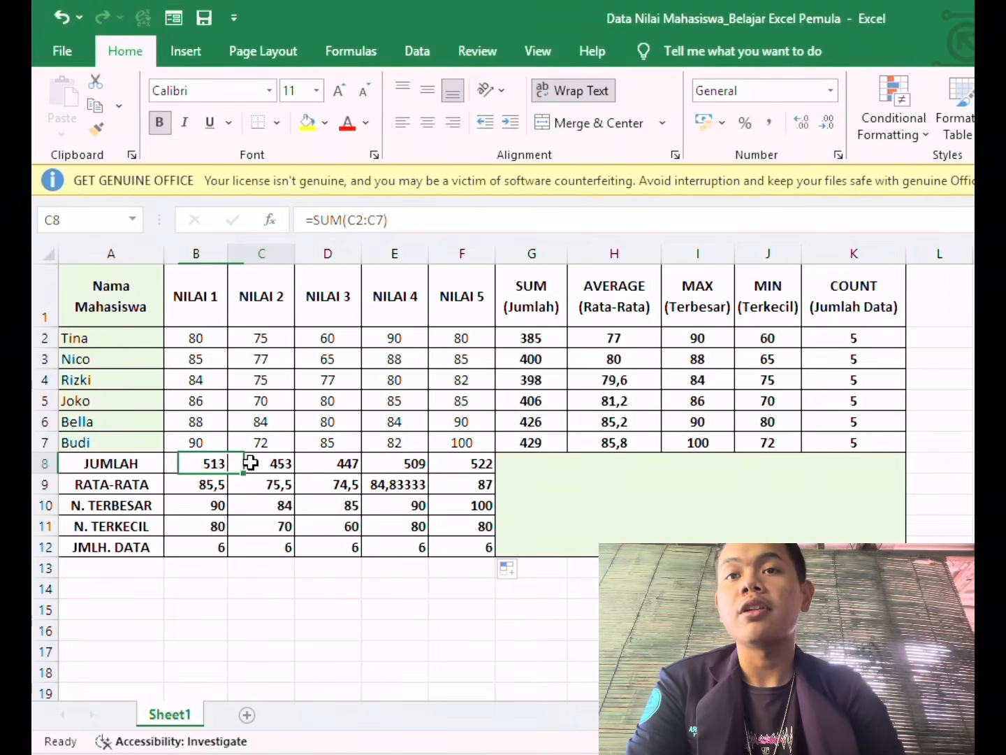
click(193, 466)
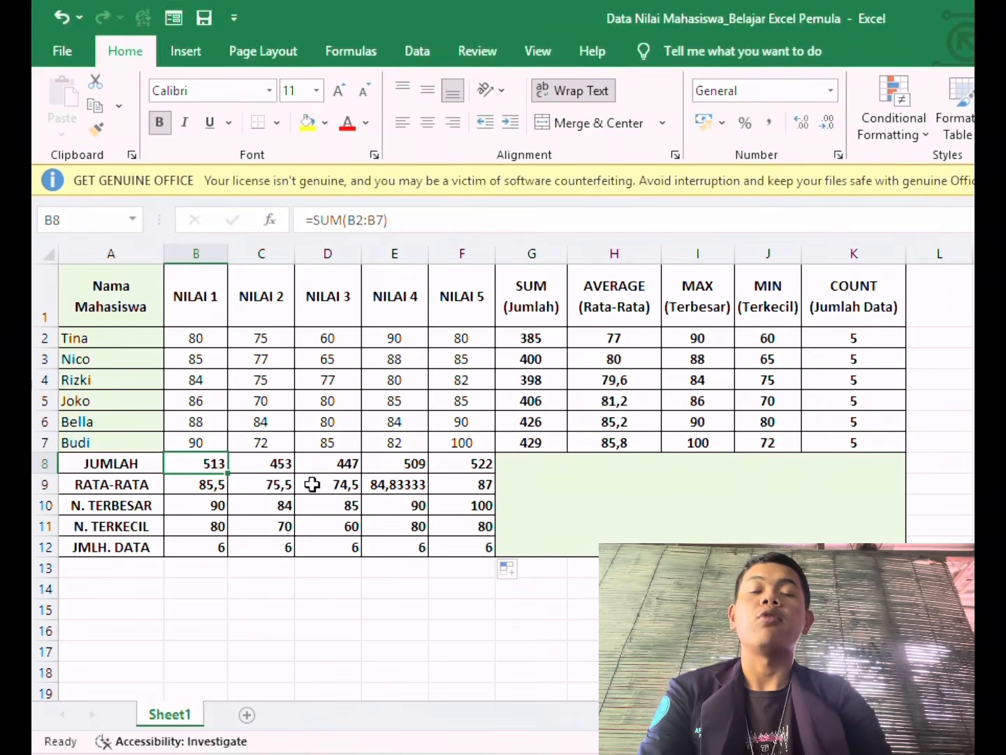